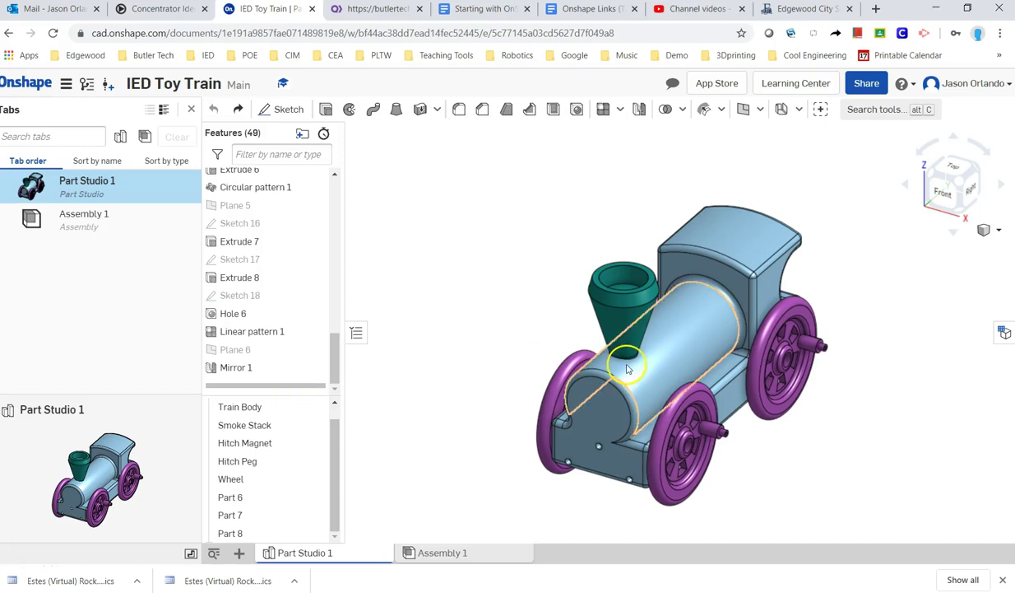
# Zoom in on the front wheel and select its hub edges to examine them
pyautogui.scroll(2, 828, 483)
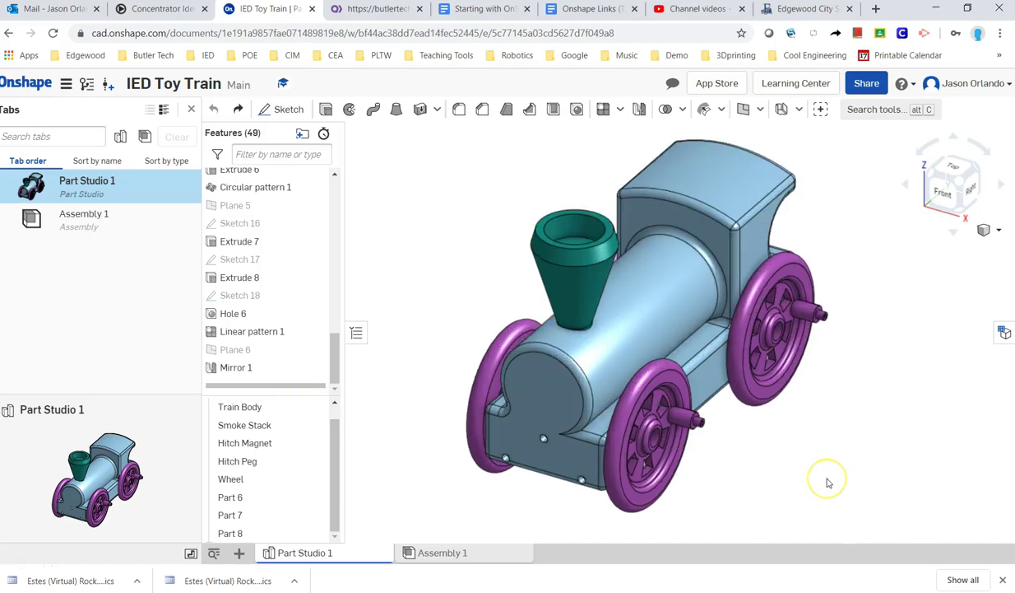
pyautogui.scroll(2, 828, 483)
pyautogui.click(631, 436)
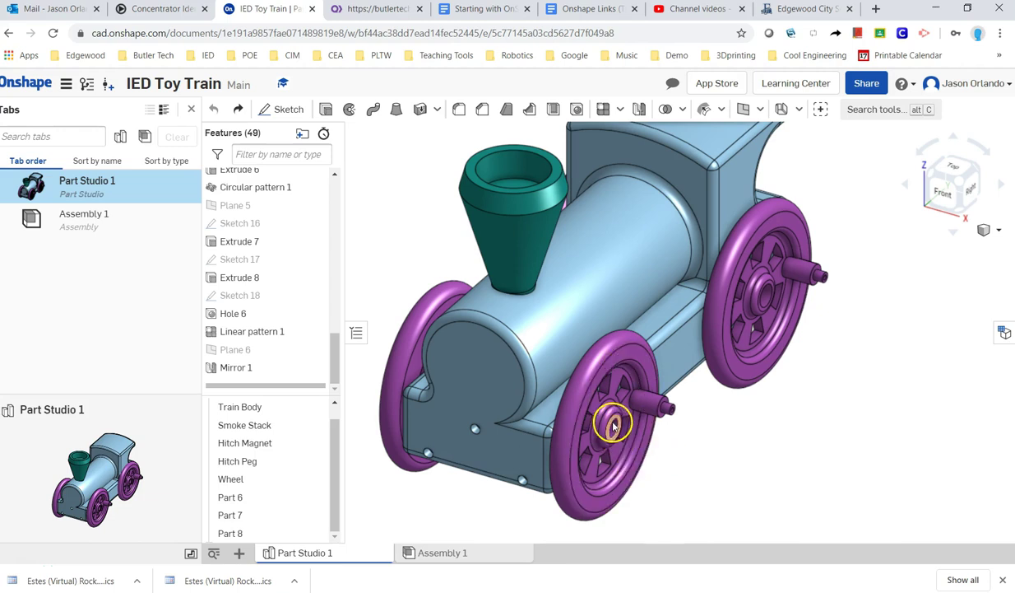
pyautogui.click(617, 434)
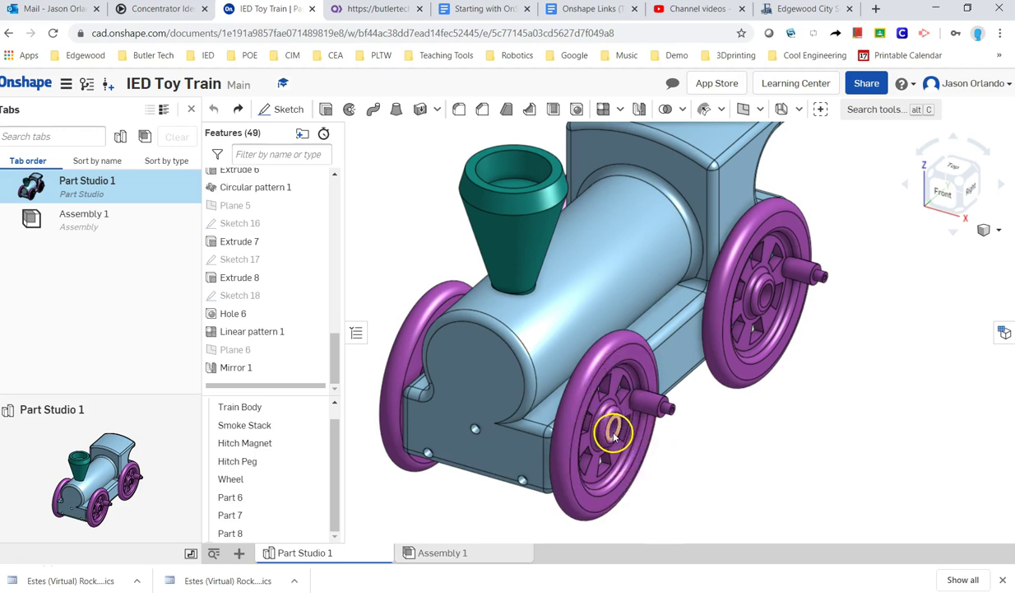
pyautogui.click(612, 440)
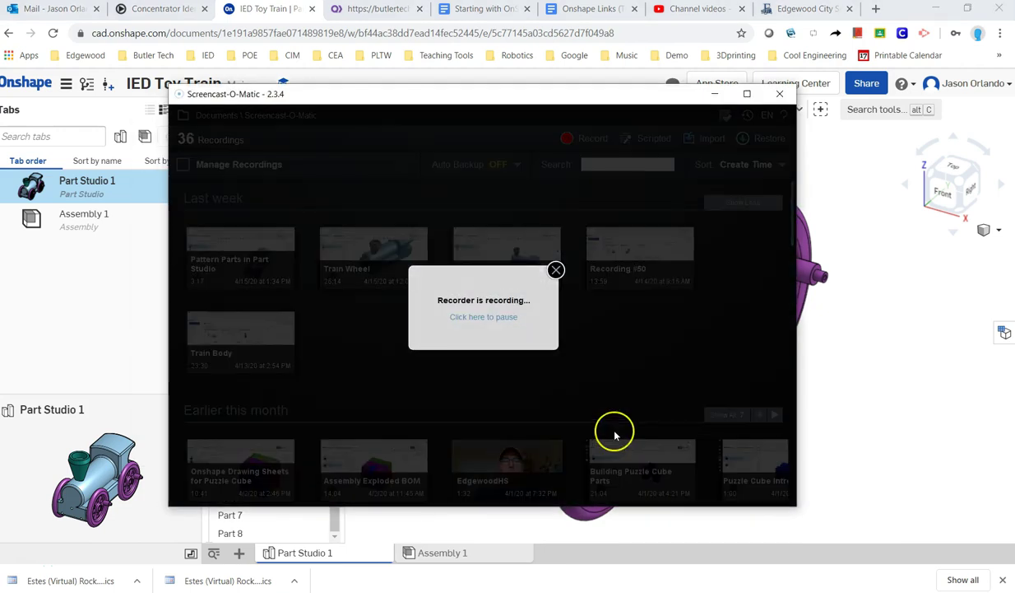
# Read the Part #6 Axle Peg drawing in the File Explorer preview, then go back to Onshape
pyautogui.hotkey('alt', 'Tab')
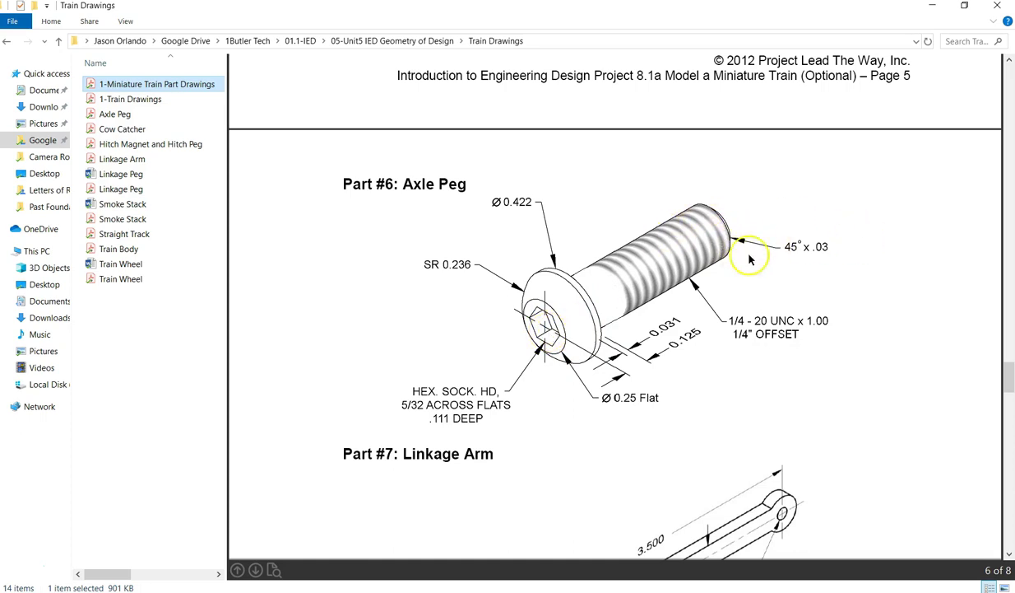
pyautogui.hotkey('alt', 'Tab')
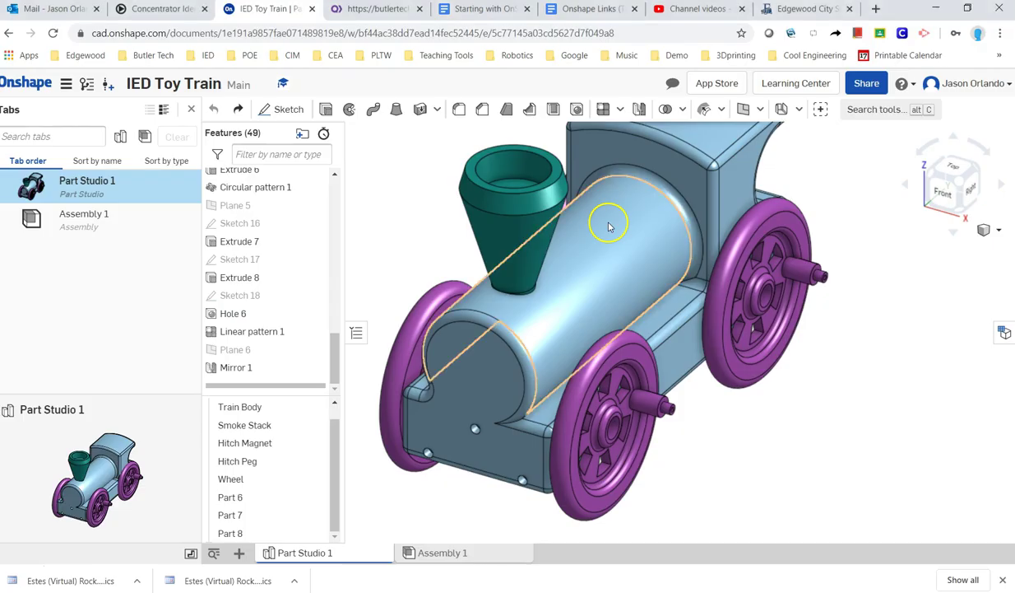
# Start a sketch on the front wheel hub face and draw a circle centred in the bore
pyautogui.click(282, 108)
pyautogui.scroll(3, 613, 428)
pyautogui.scroll(3, 617, 445)
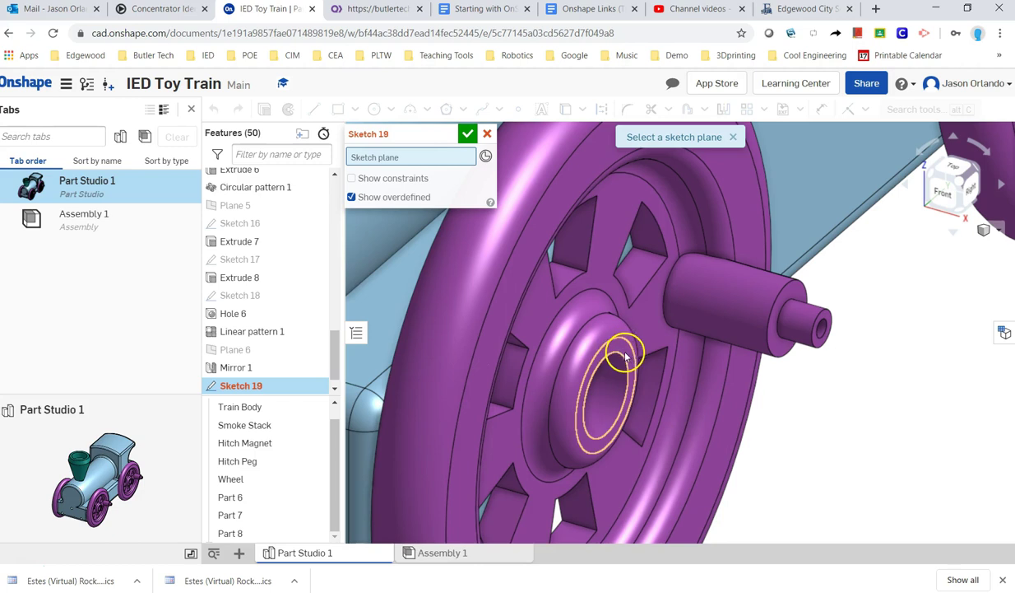
pyautogui.scroll(3, 628, 356)
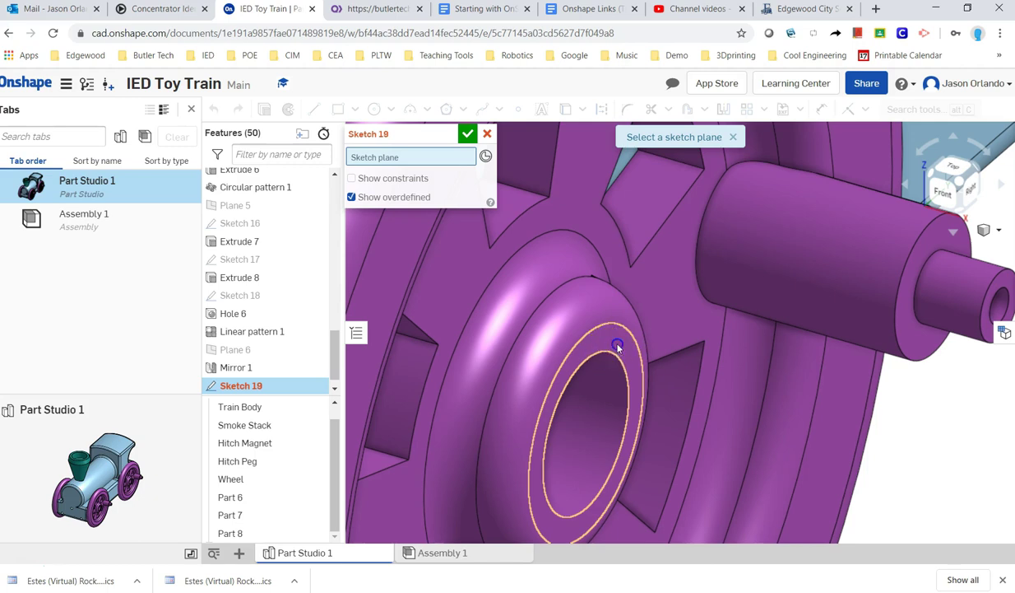
pyautogui.click(617, 347)
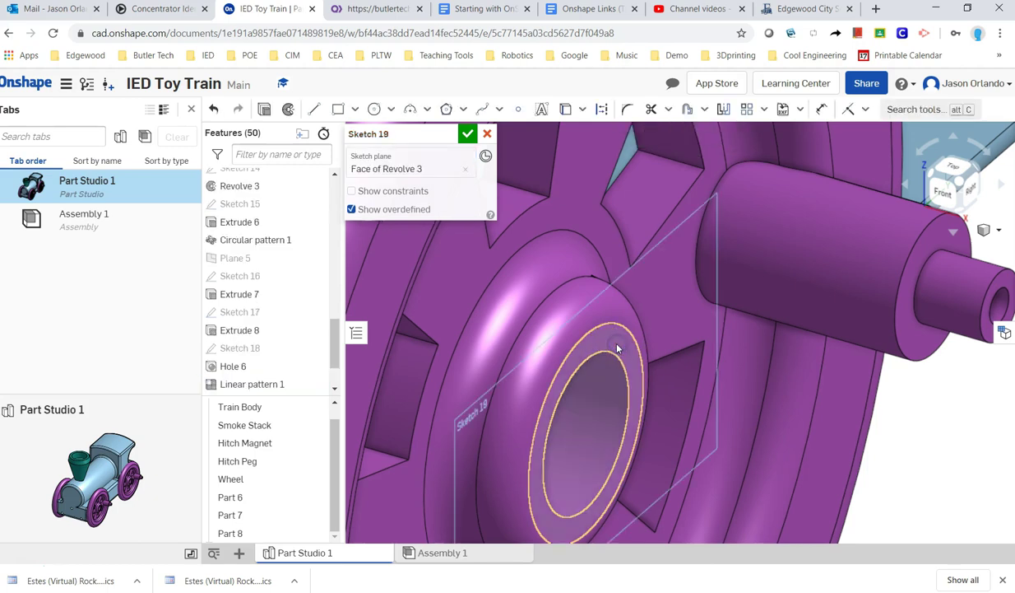
pyautogui.click(374, 108)
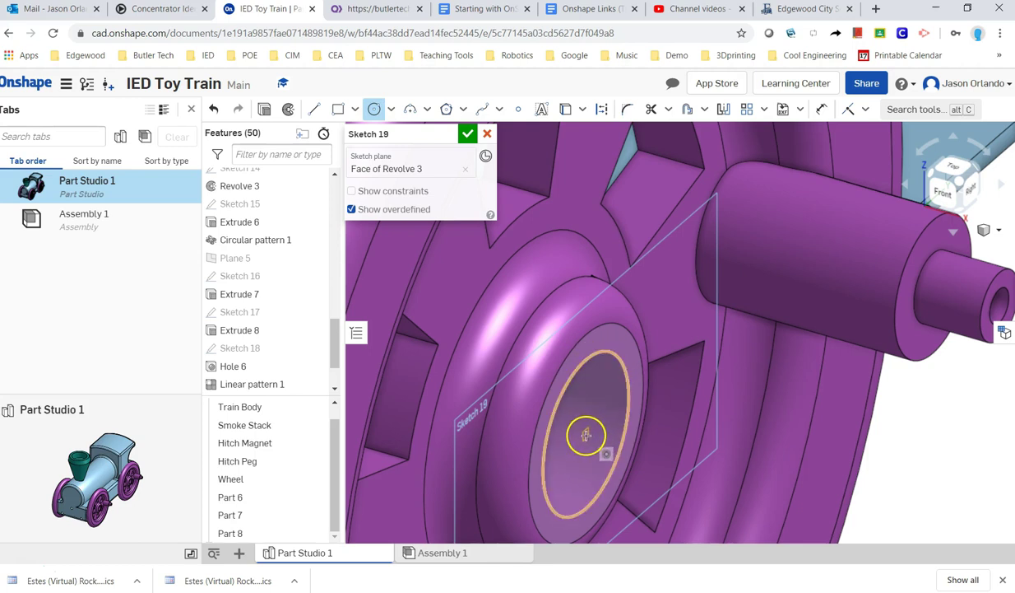
pyautogui.moveTo(587, 434); pyautogui.dragTo(599, 478)
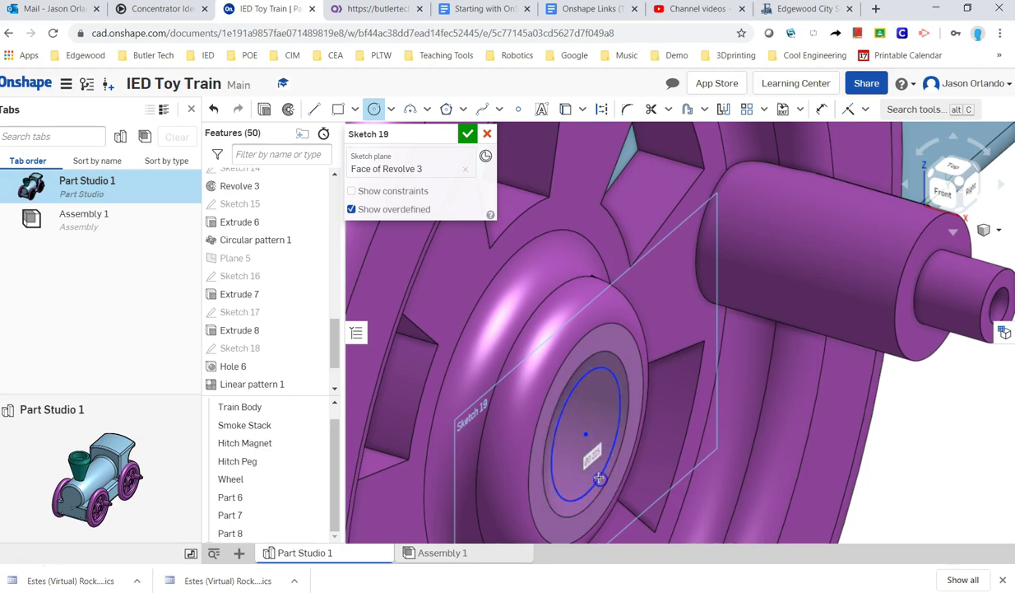
# Project the bore's outer edge and dimension the circle to a 0.25 in diameter
pyautogui.click(821, 109)
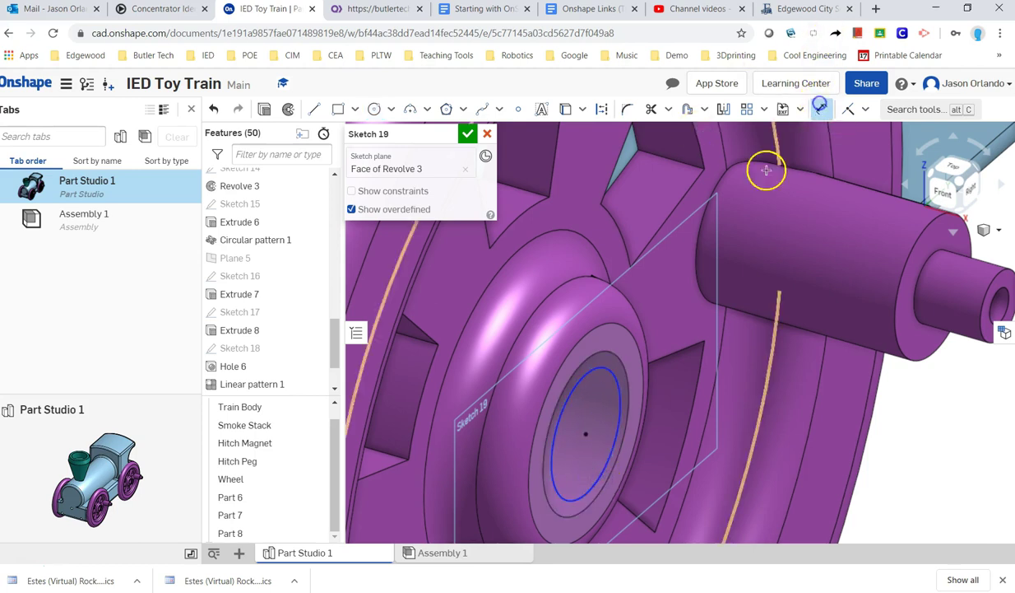
pyautogui.click(622, 373)
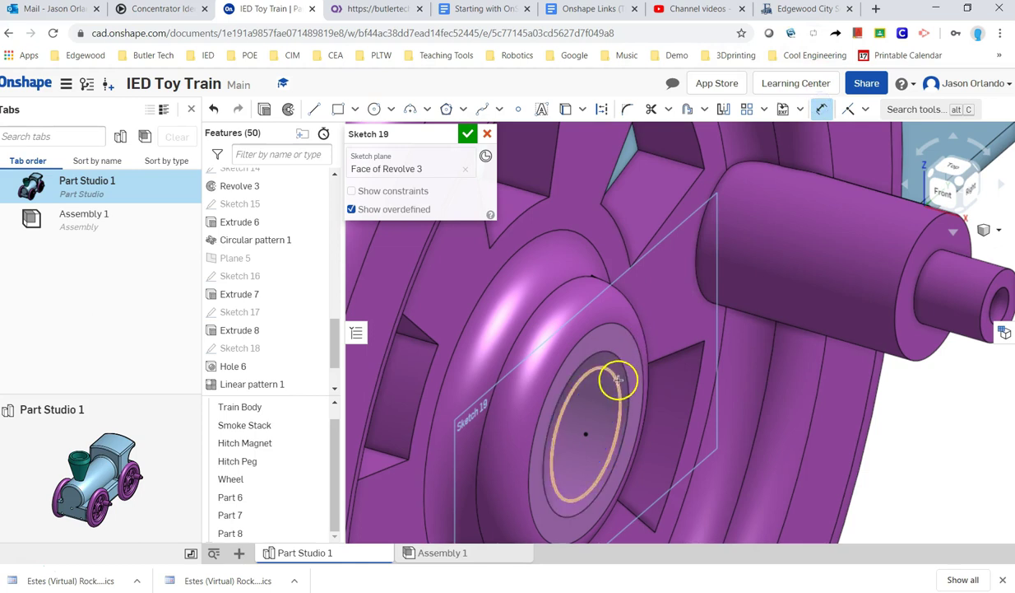
pyautogui.click(669, 300)
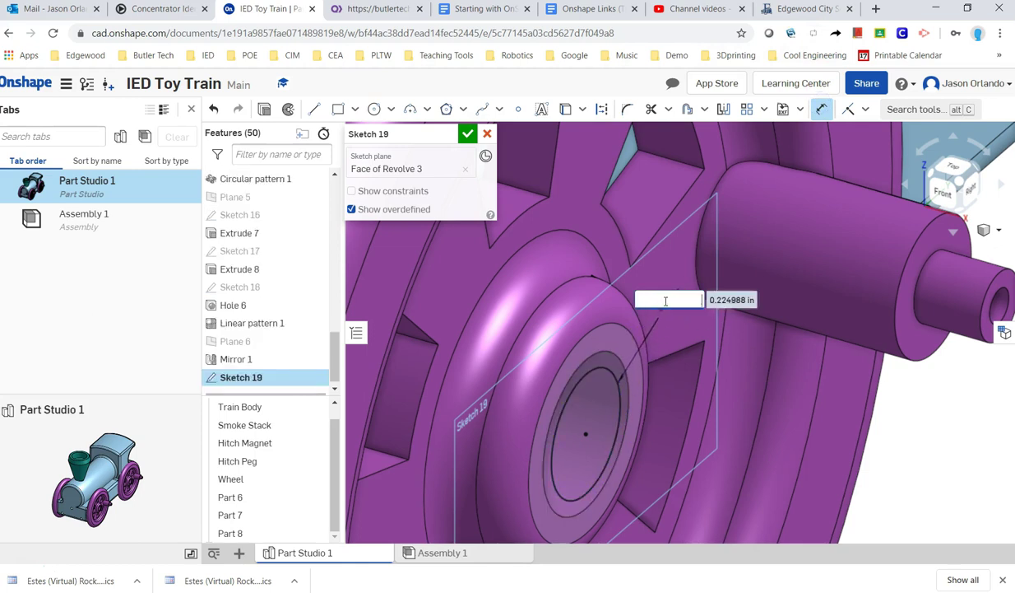
pyautogui.write('.25')
pyautogui.press('Return')
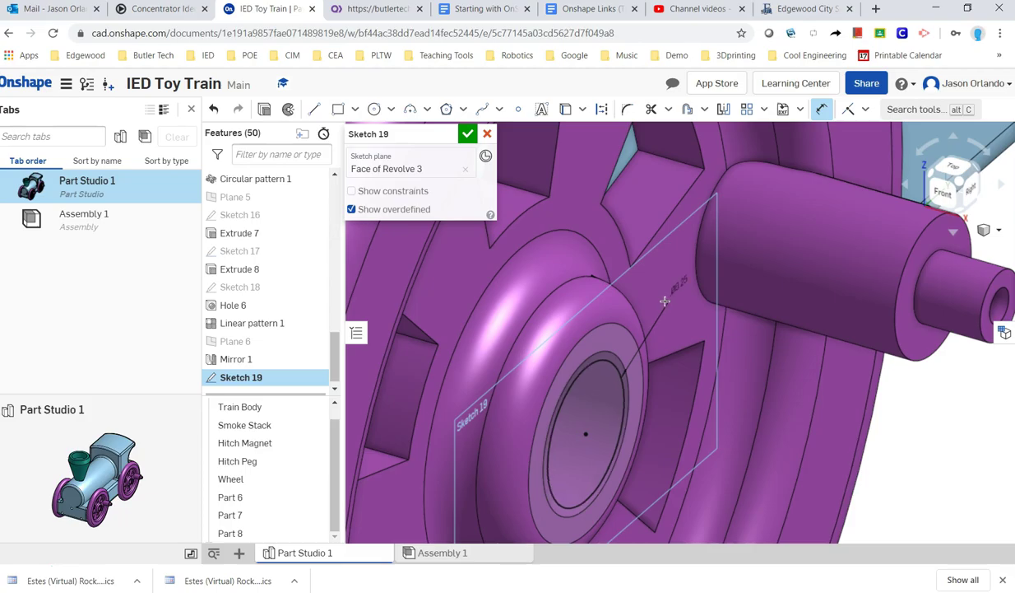
# Switch to the Axle Peg drawing to recheck its dimensions
pyautogui.hotkey('alt', 'Tab')
# Finish Sketch 19 and extrude its circle 1 in into the wheel as a new part
pyautogui.click(469, 134)
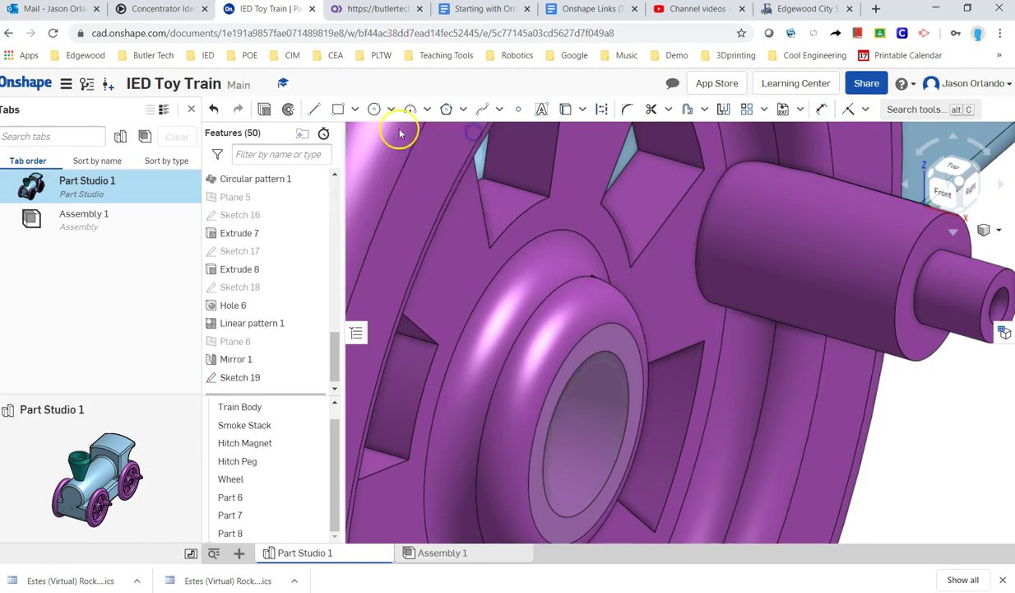
pyautogui.click(328, 110)
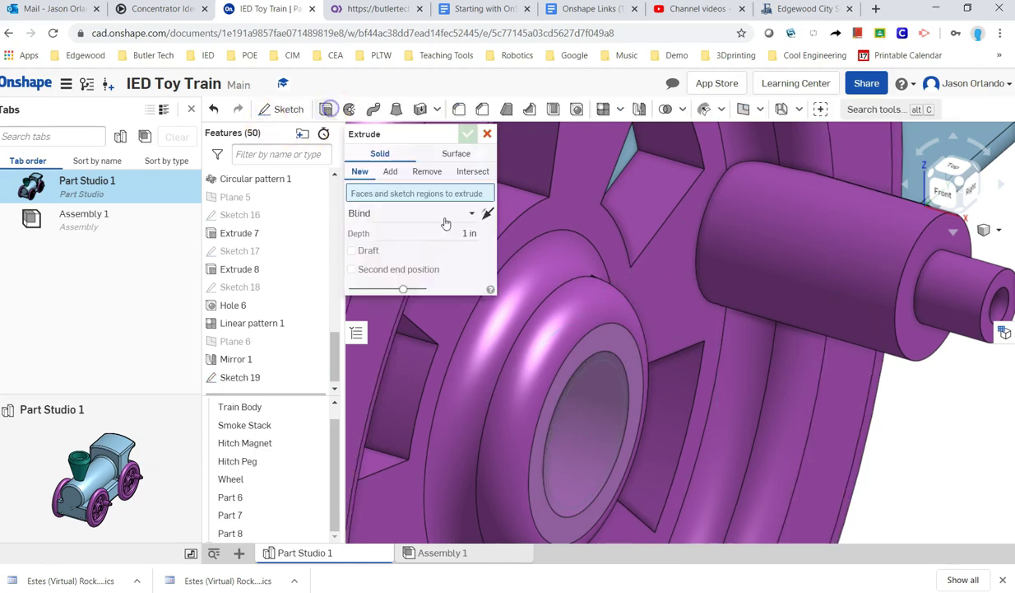
pyautogui.click(598, 395)
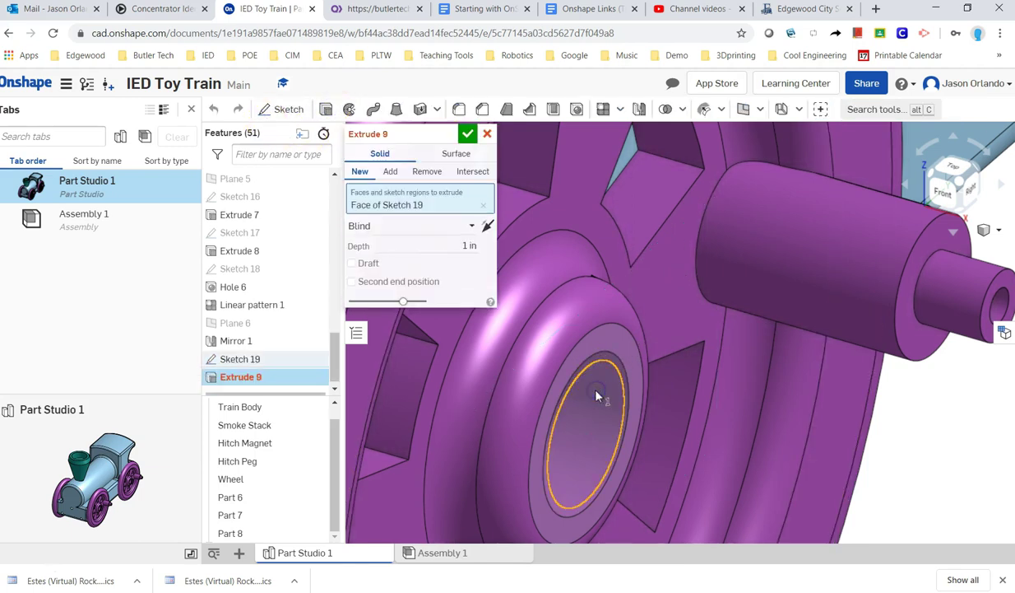
pyautogui.click(486, 227)
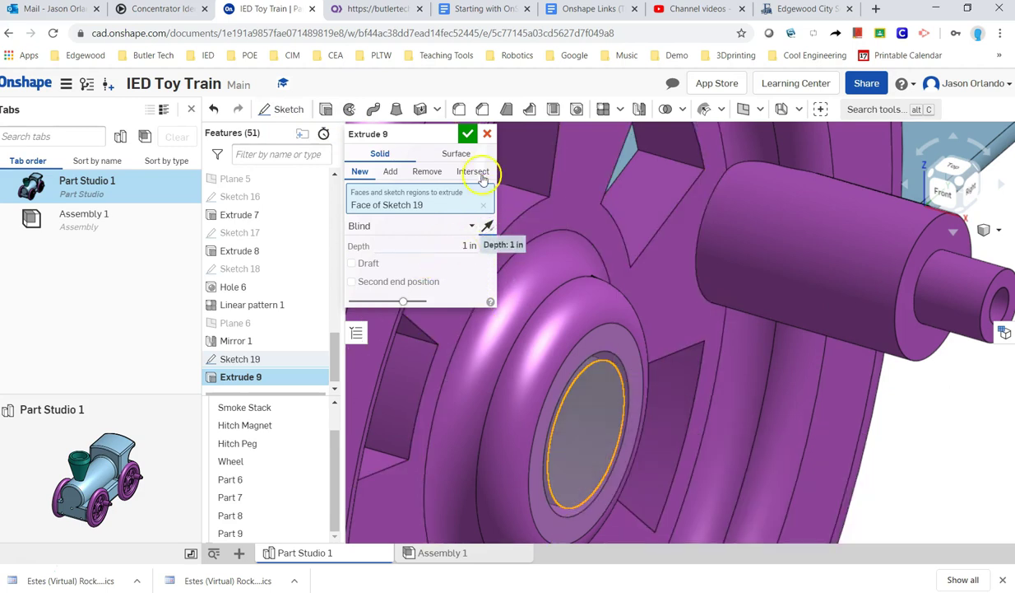
pyautogui.click(466, 132)
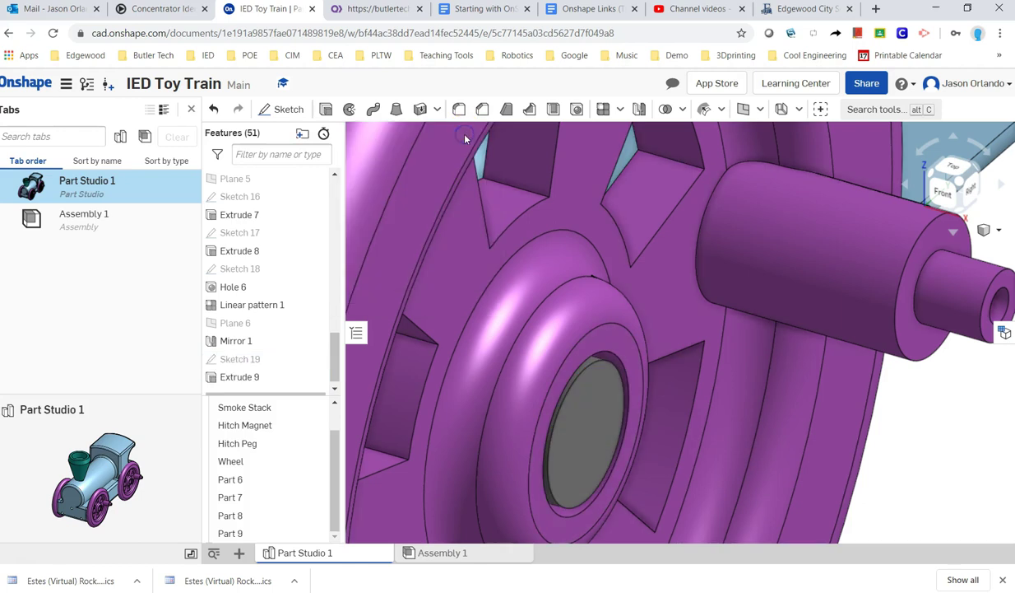
# Hide the Train Body to see the wheels and the new axle peg
pyautogui.scroll(-5, 578, 290)
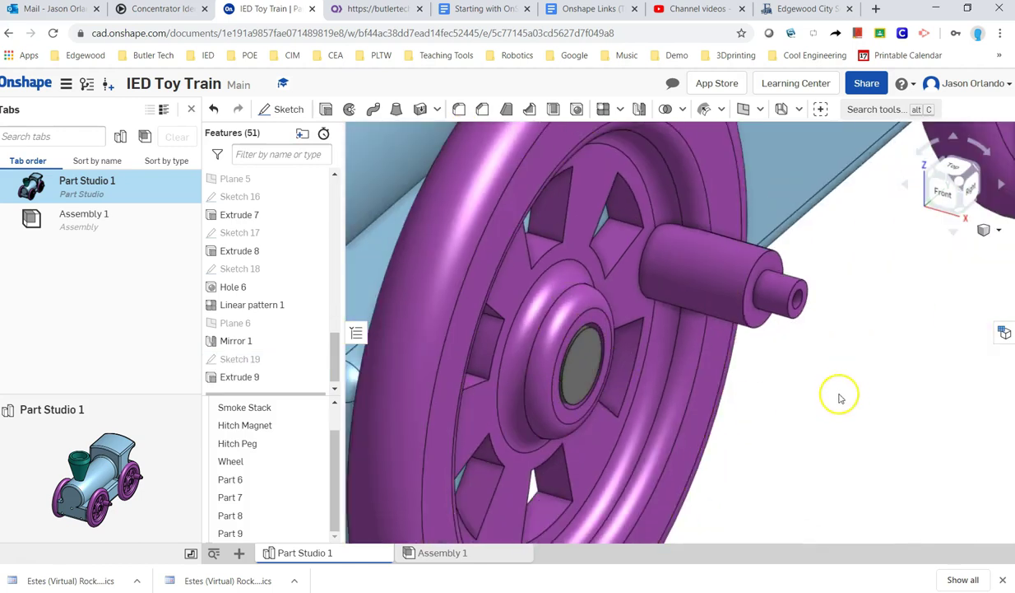
pyautogui.moveTo(852, 379); pyautogui.dragTo(900, 319, button='right')
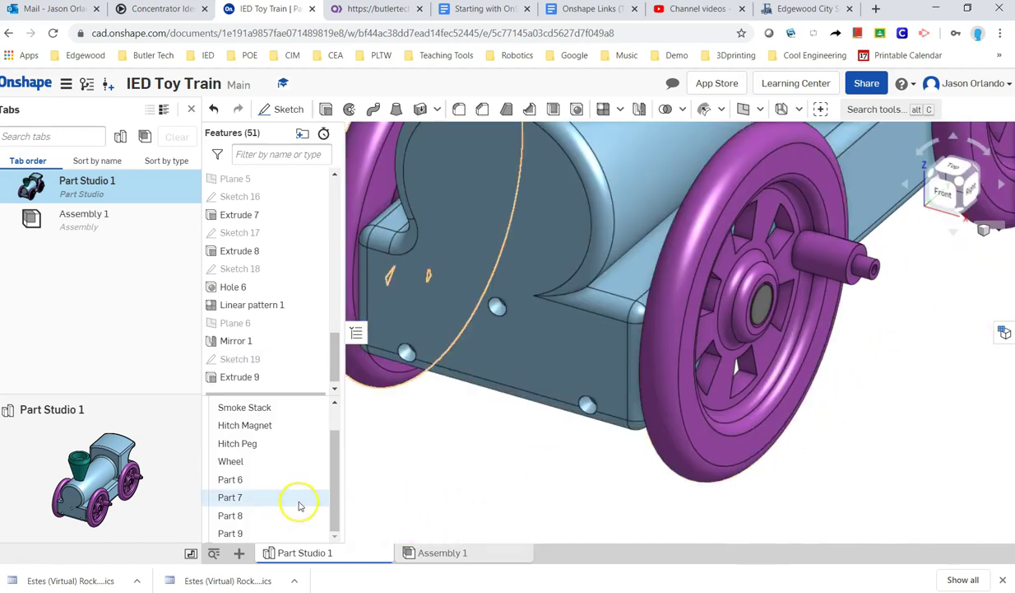
pyautogui.scroll(2, 260, 419)
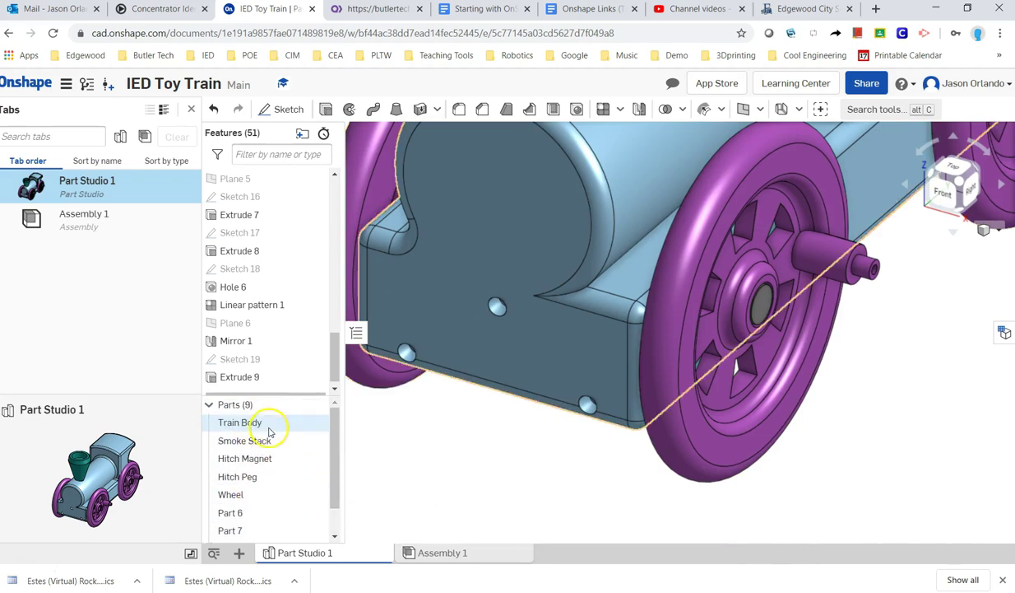
pyautogui.click(316, 422)
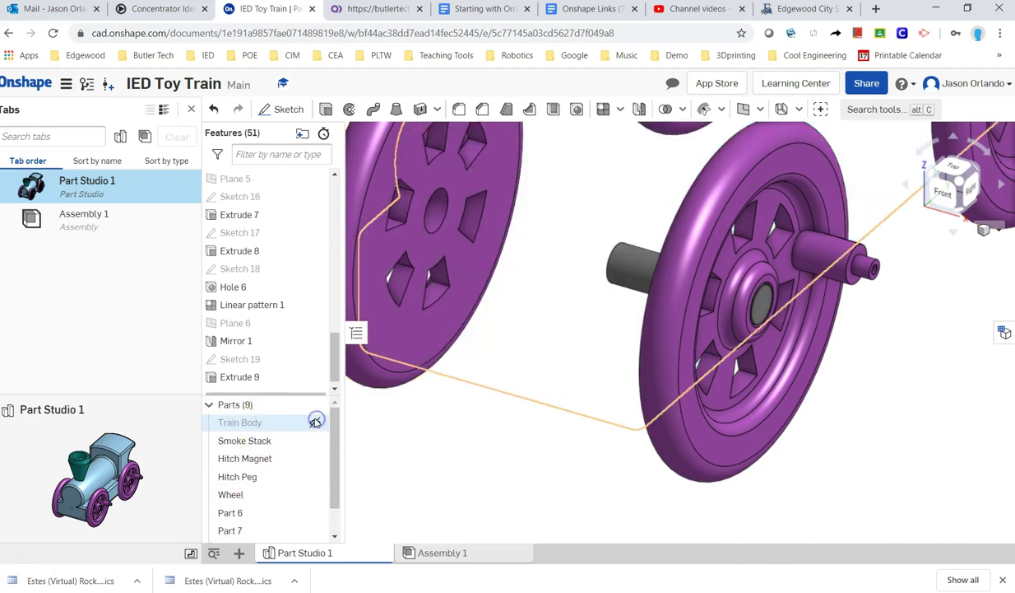
pyautogui.moveTo(537, 481); pyautogui.dragTo(584, 486, button='right')
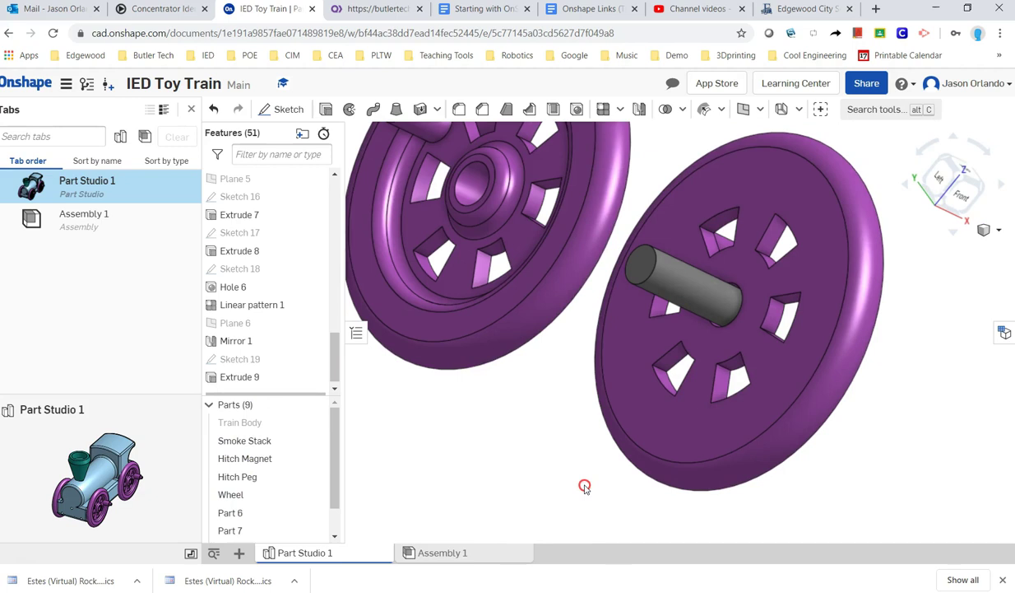
# Bevel the axle peg's end edge with a 0.03 in chamfer, sized from the drawing
pyautogui.click(486, 116)
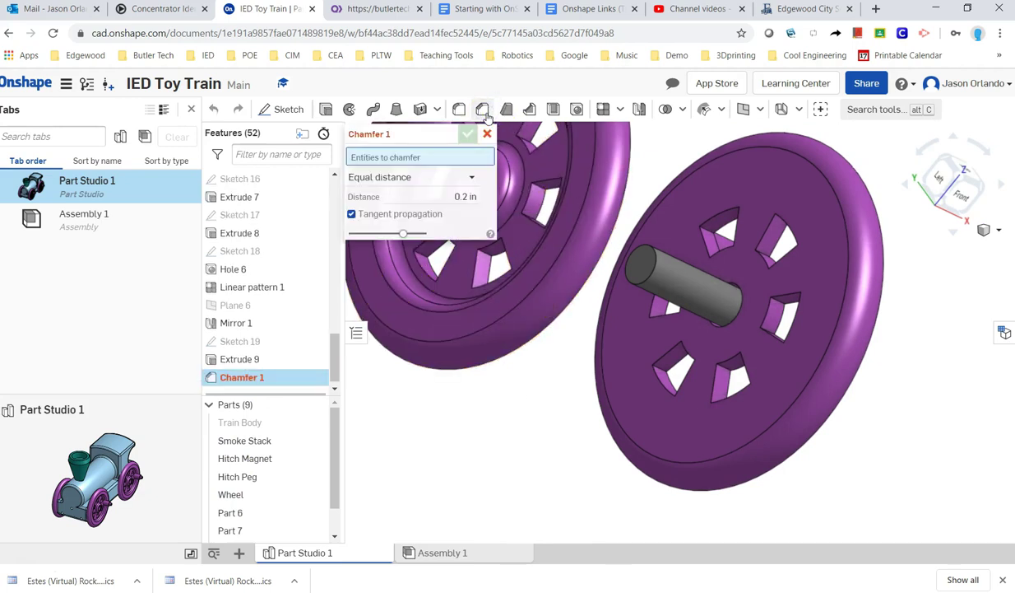
pyautogui.click(465, 196)
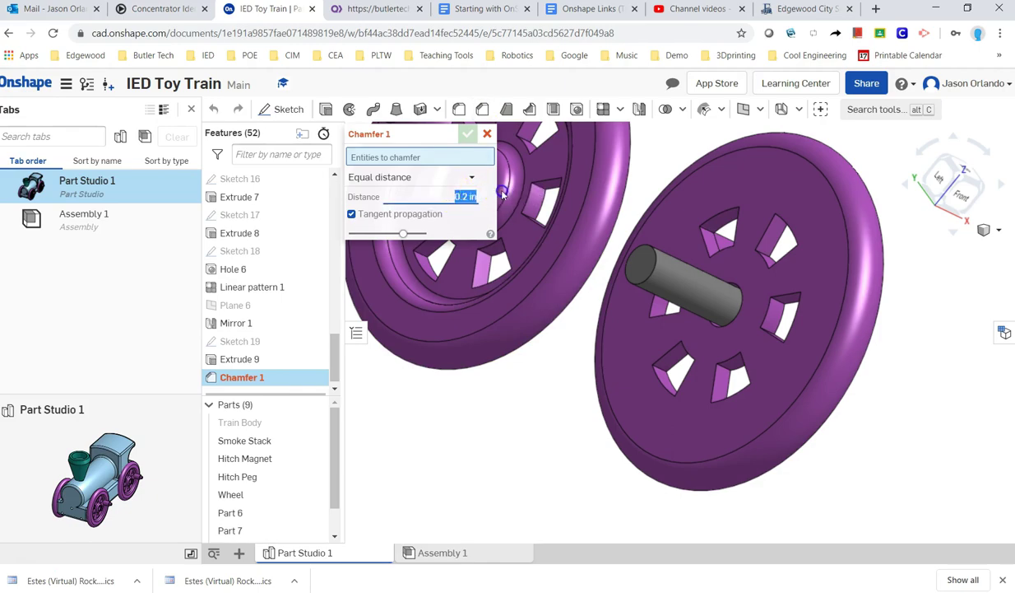
pyautogui.hotkey('alt', 'Tab')
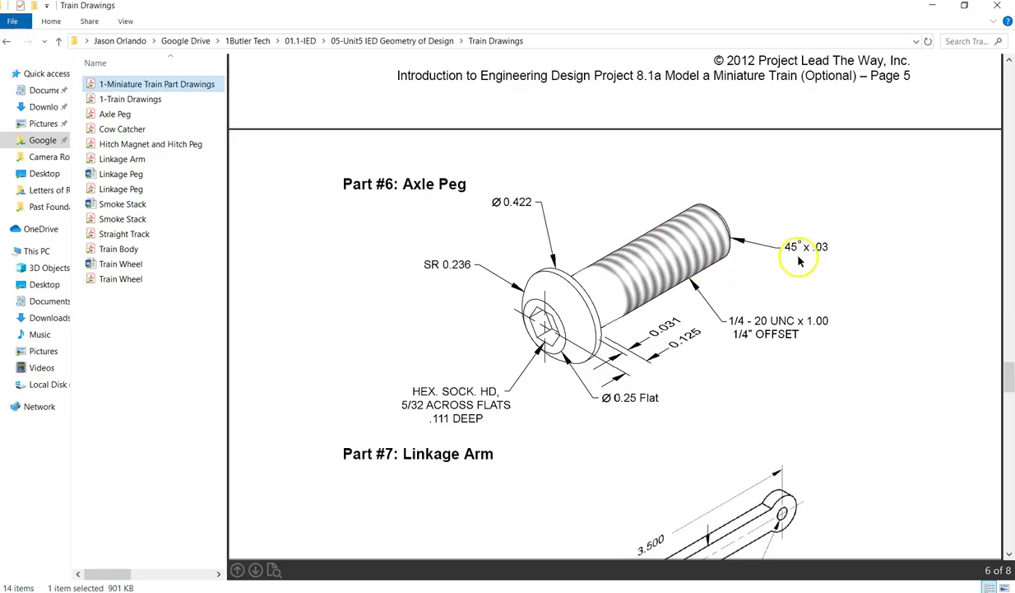
pyautogui.hotkey('alt', 'Tab')
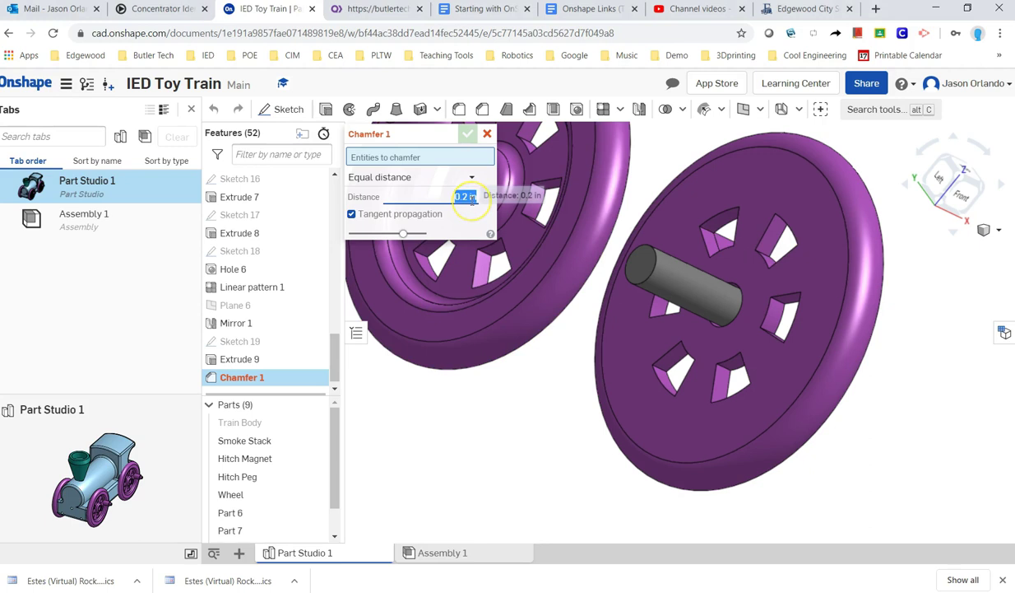
pyautogui.press('BackSpace')
pyautogui.write('.03')
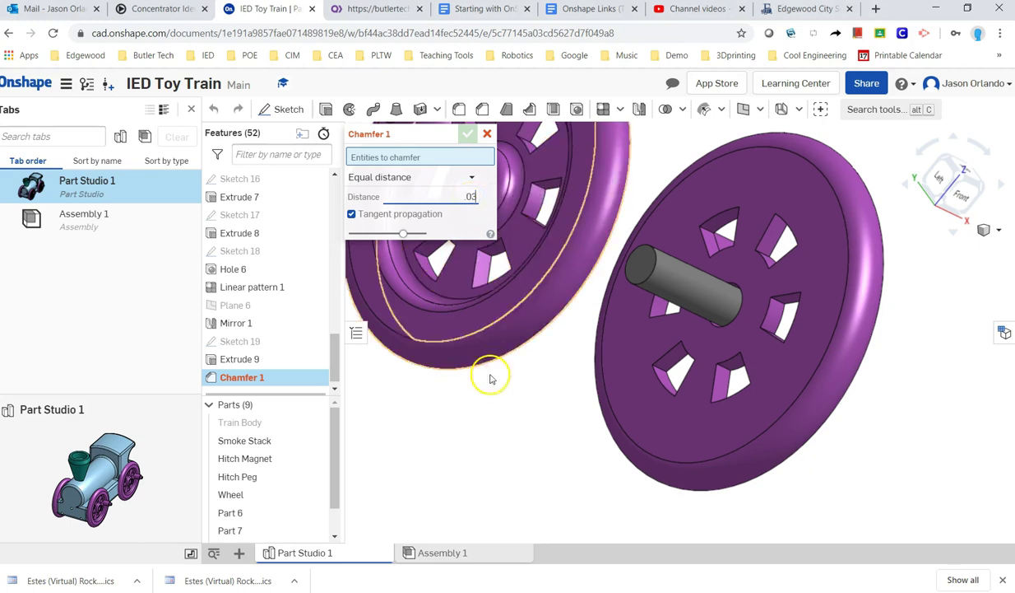
pyautogui.click(649, 283)
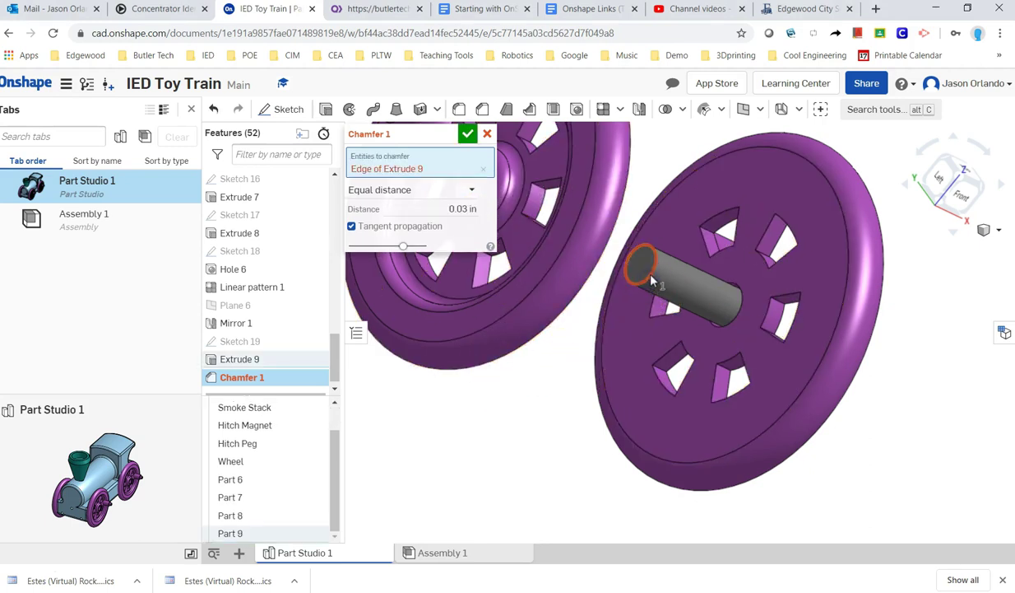
pyautogui.scroll(5, 659, 279)
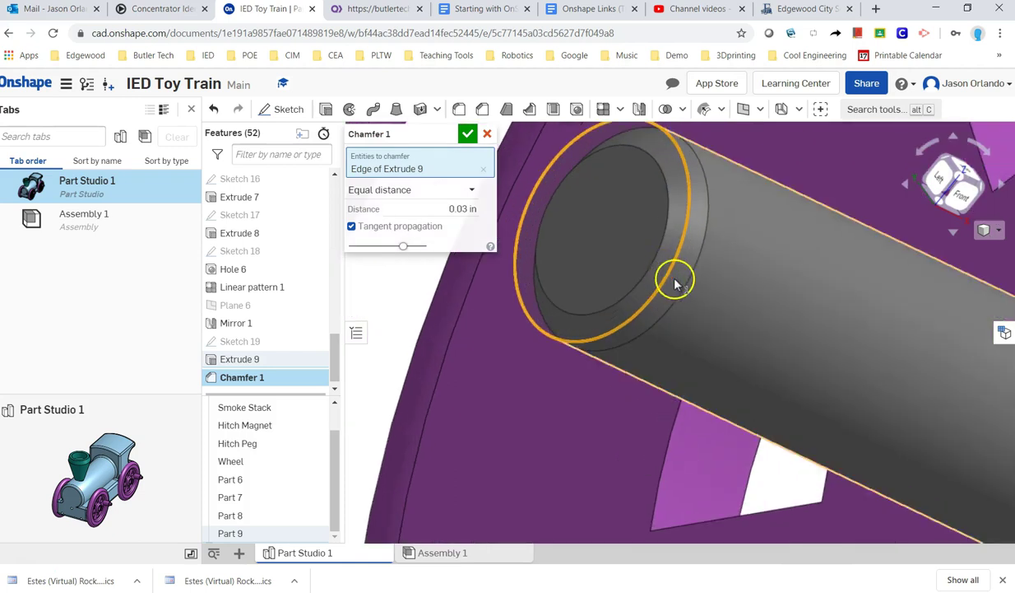
pyautogui.scroll(-3, 671, 278)
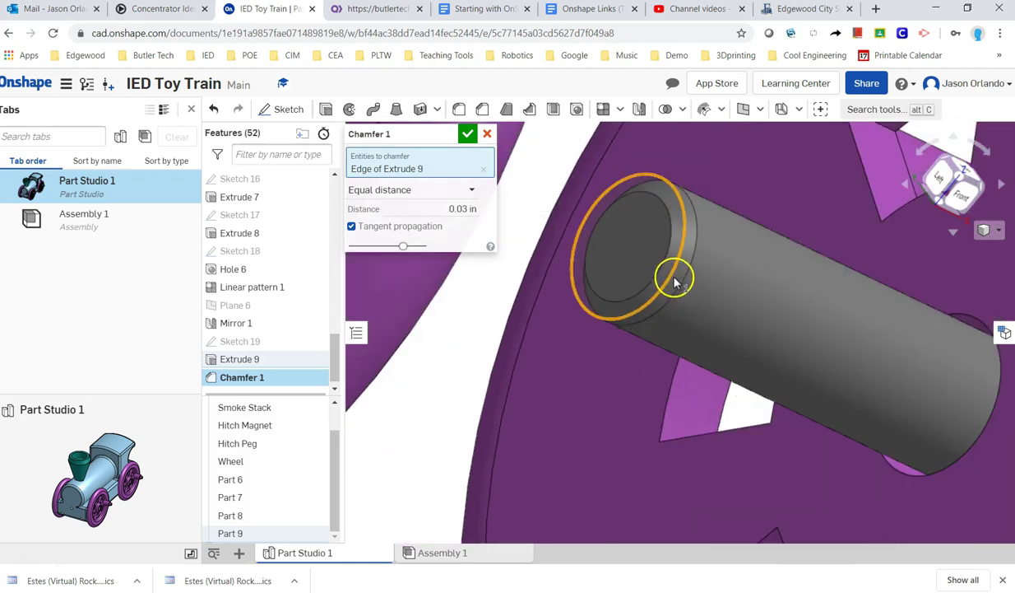
pyautogui.click(468, 134)
# Make the Train Body visible again and orbit to view the train from below
pyautogui.moveTo(470, 354); pyautogui.dragTo(724, 383, button='right')
pyautogui.scroll(-5, 483, 301)
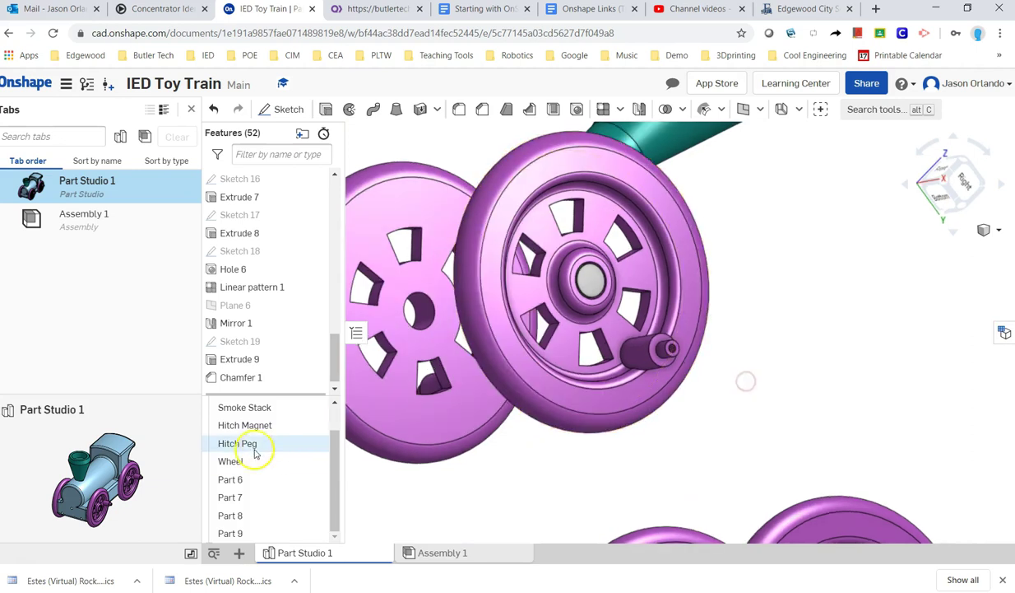
pyautogui.scroll(2, 255, 441)
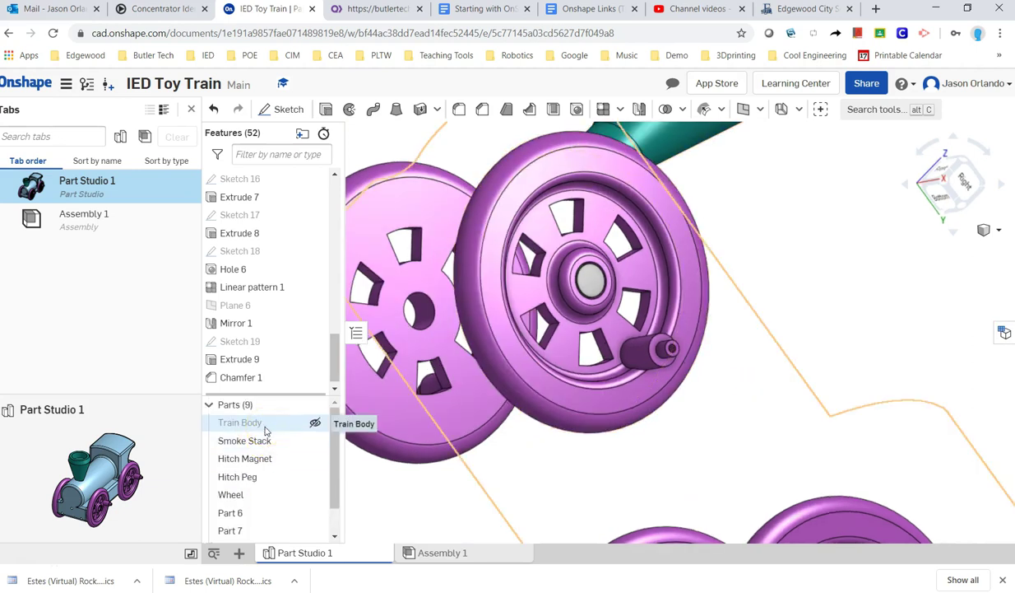
pyautogui.click(315, 424)
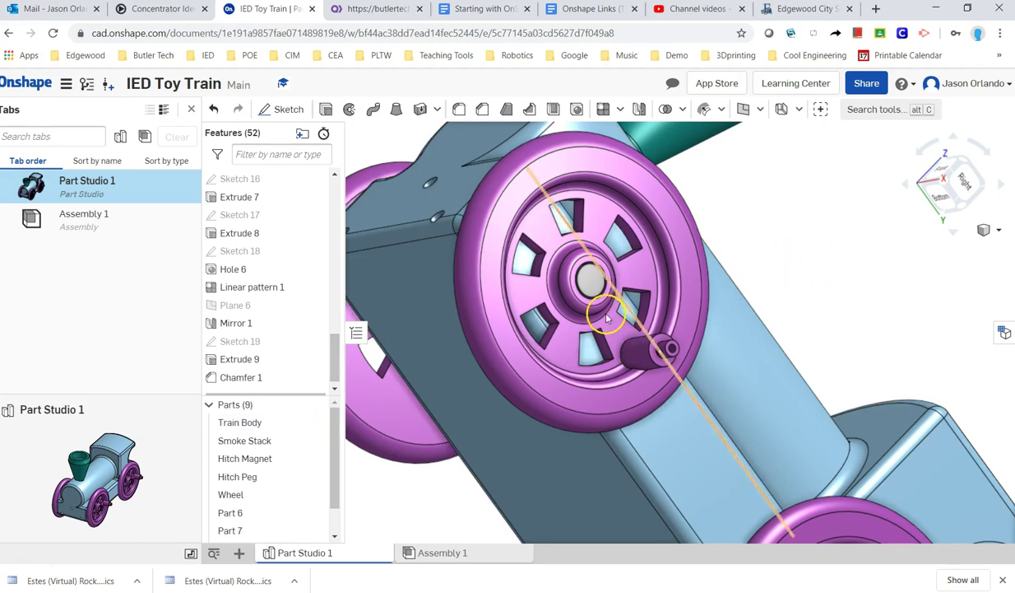
pyautogui.moveTo(530, 433)
pyautogui.mouseDown(button='right')
pyautogui.moveTo(555, 414)
pyautogui.moveTo(532, 417)
pyautogui.moveTo(529, 432)
pyautogui.mouseUp(button='right')
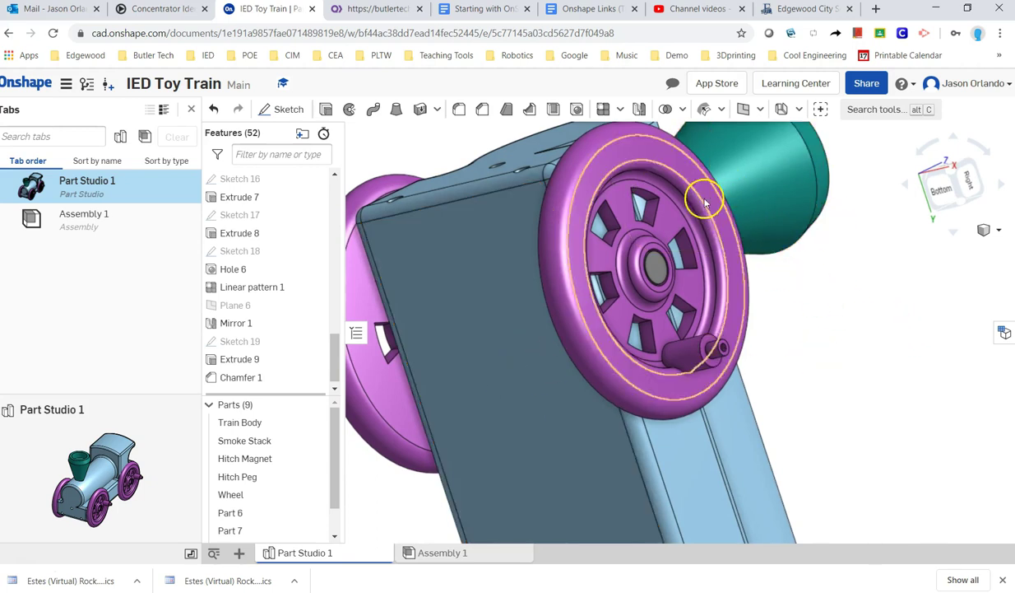
# Start a plane on the train body's flat face and flip it to the opposite side
pyautogui.click(745, 110)
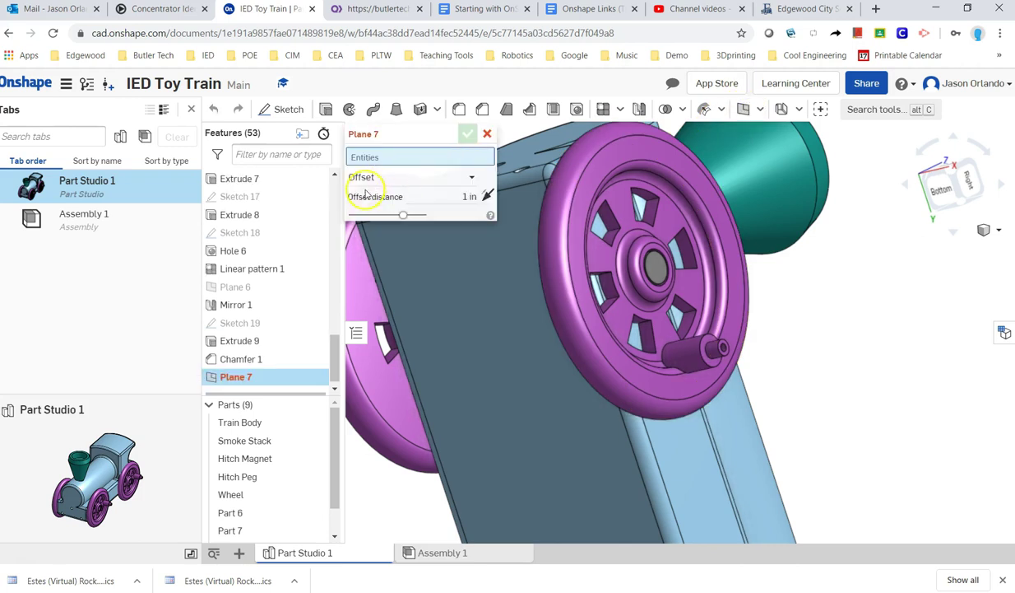
pyautogui.click(518, 367)
pyautogui.scroll(3, 518, 368)
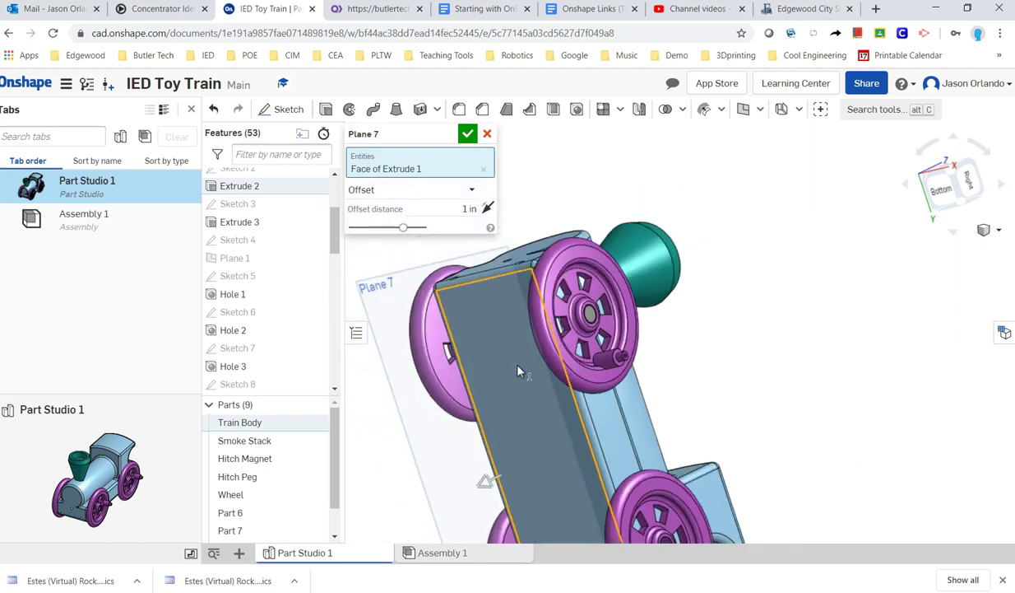
pyautogui.moveTo(796, 370); pyautogui.dragTo(831, 343, button='right')
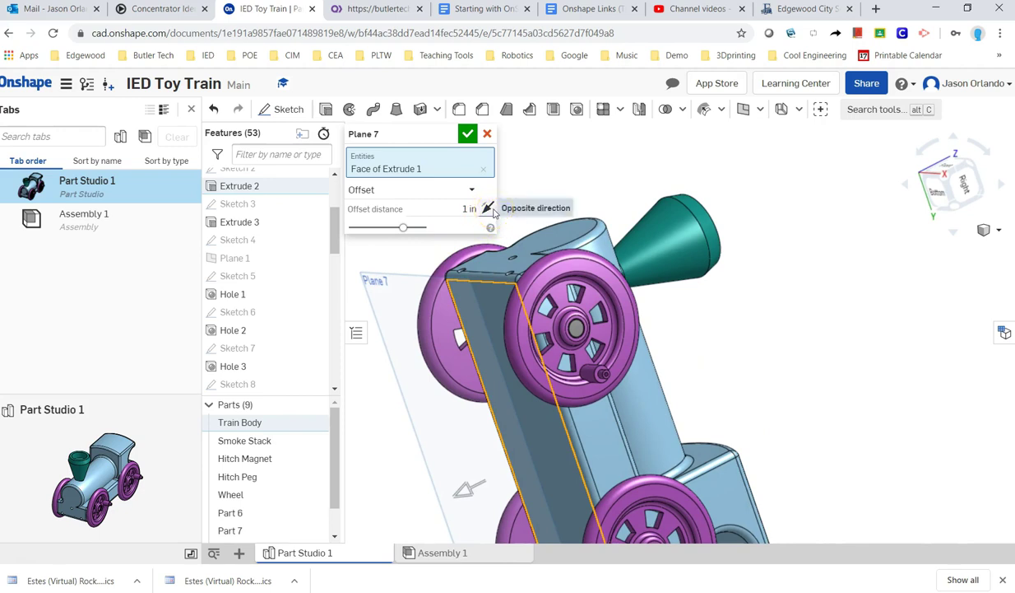
pyautogui.click(488, 209)
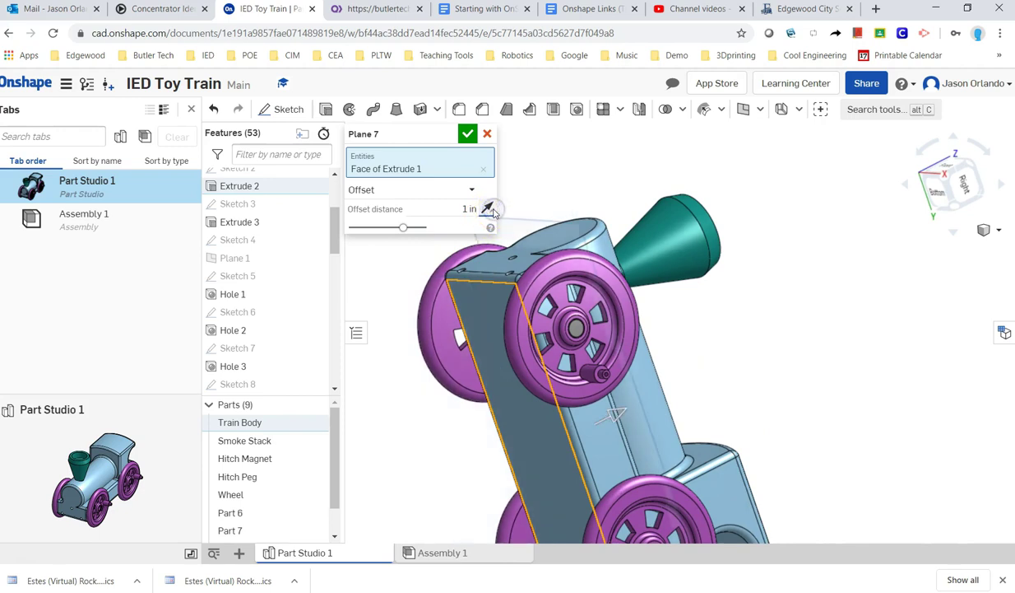
pyautogui.moveTo(760, 319); pyautogui.dragTo(782, 333, button='right')
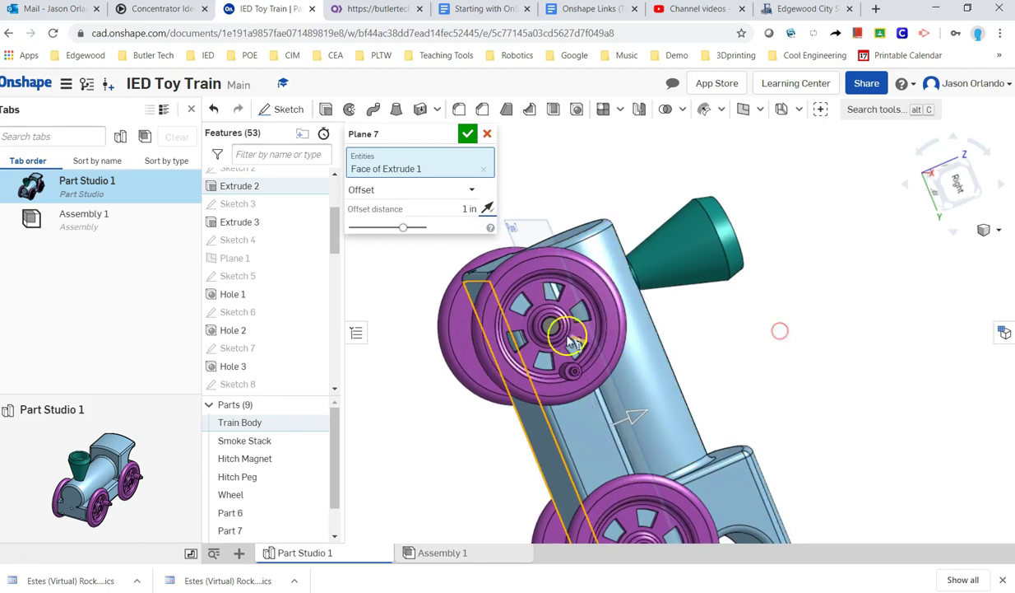
pyautogui.scroll(-3, 555, 330)
pyautogui.scroll(5, 553, 330)
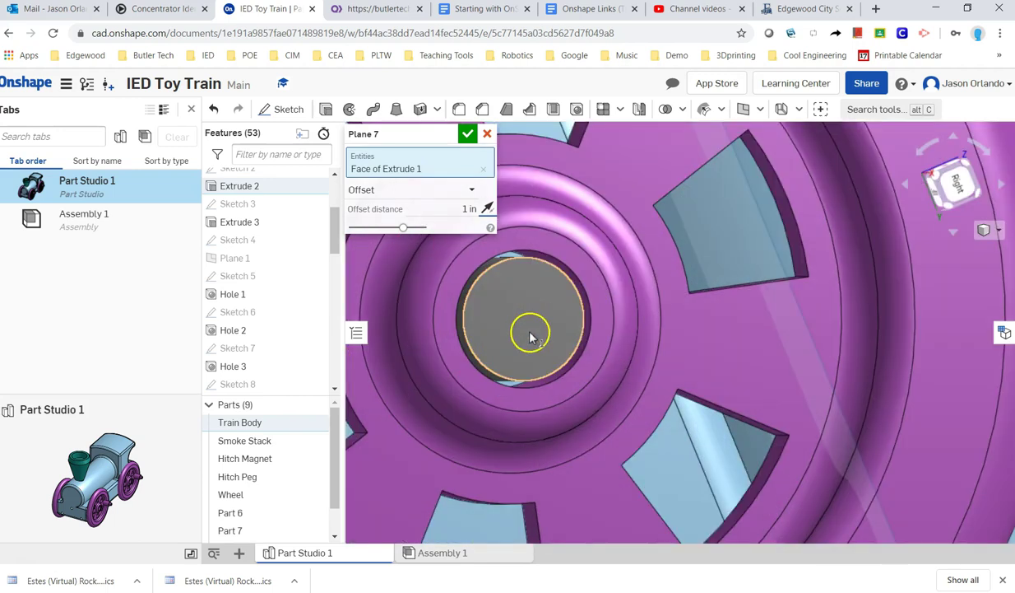
pyautogui.scroll(-1, 530, 333)
pyautogui.scroll(-2, 525, 323)
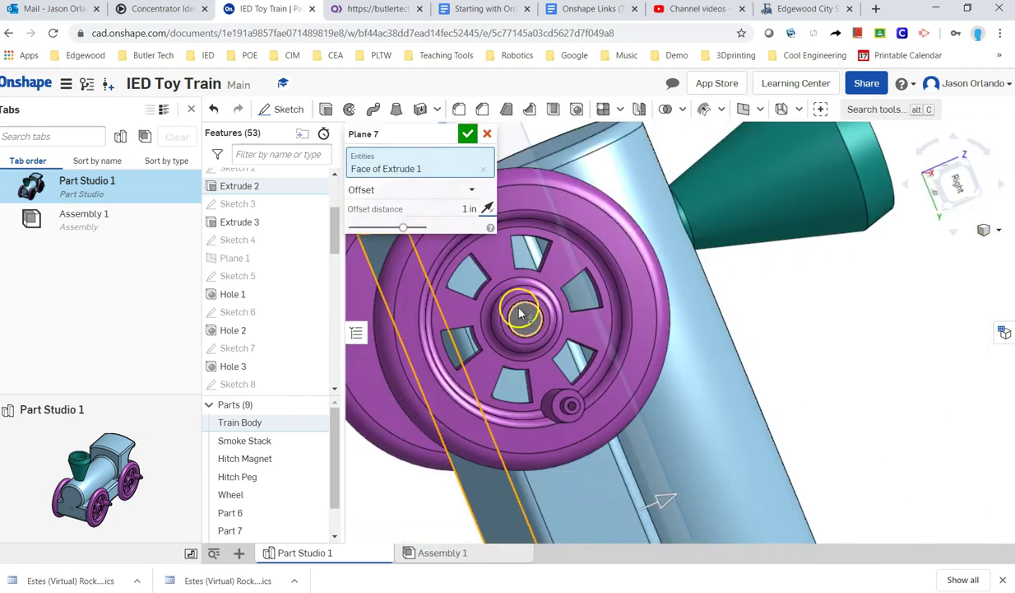
# Set the plane's offset to 0.5 in and accept it as Plane 7
pyautogui.click(467, 208)
pyautogui.press('BackSpace')
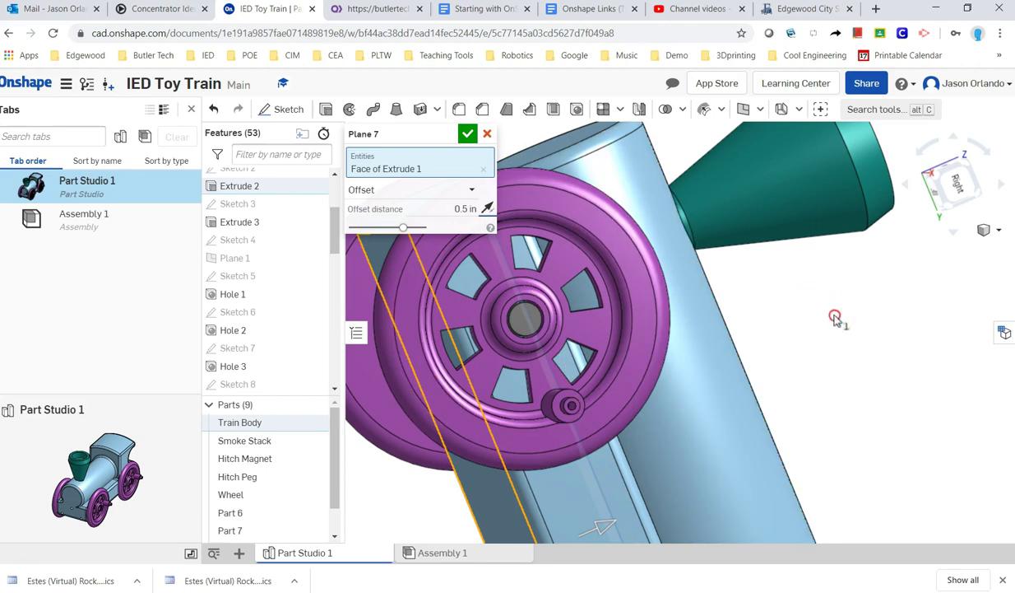
pyautogui.moveTo(836, 317); pyautogui.dragTo(830, 321, button='right')
pyautogui.scroll(3, 508, 328)
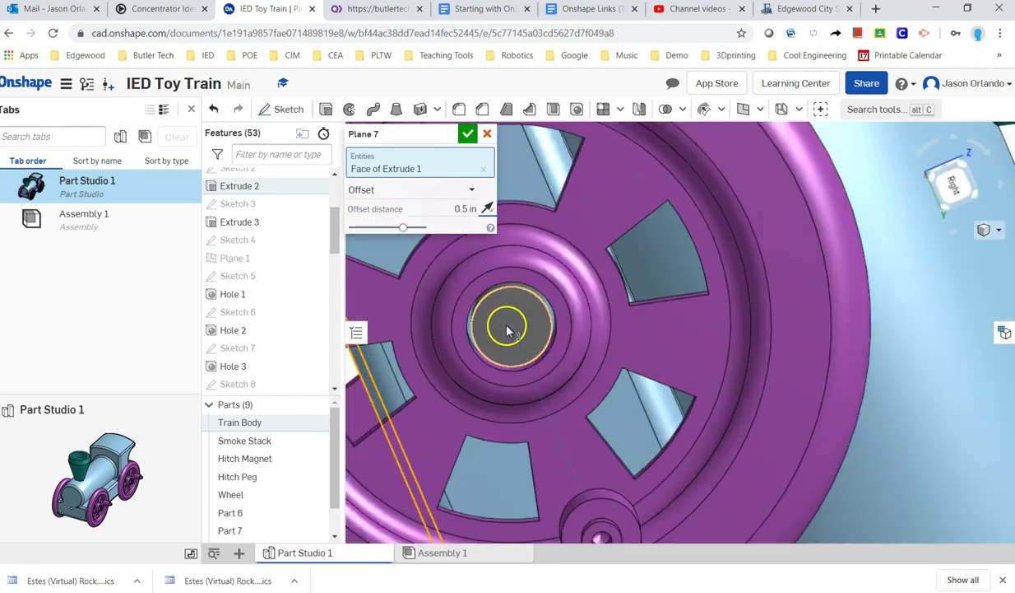
pyautogui.click(467, 133)
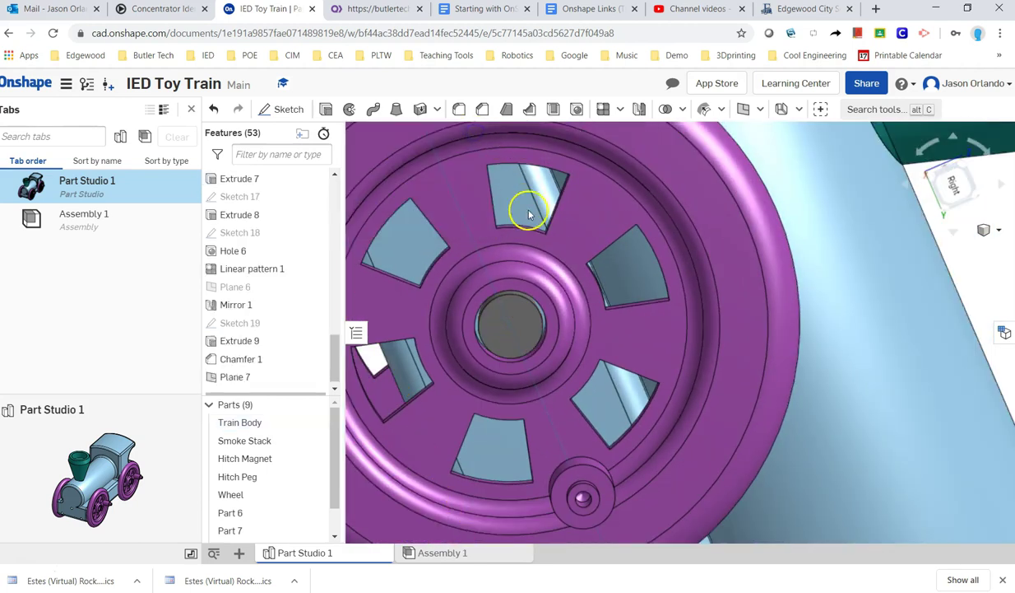
pyautogui.scroll(-5, 594, 285)
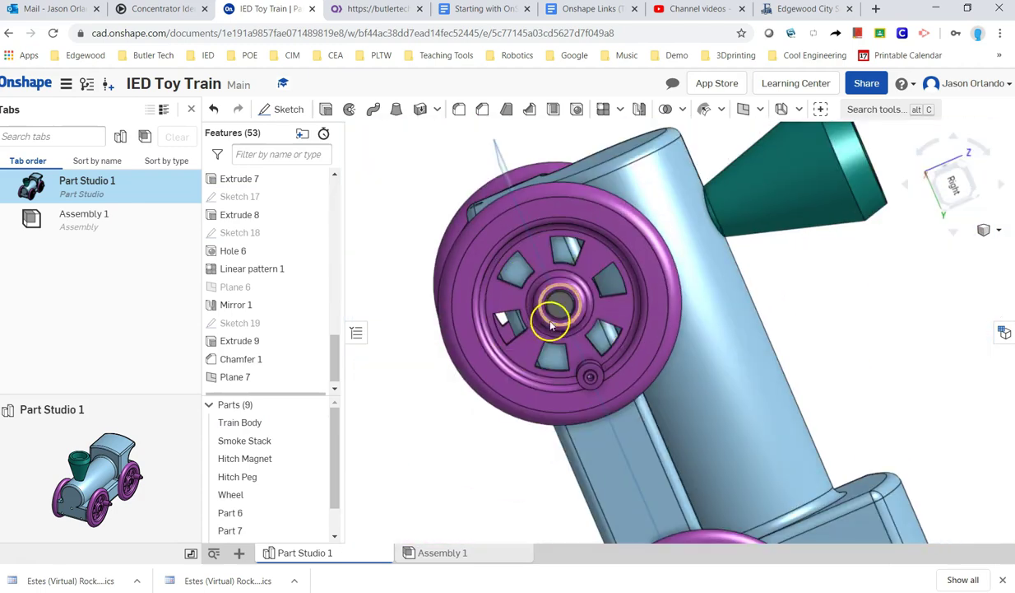
pyautogui.moveTo(811, 317); pyautogui.dragTo(874, 309, button='right')
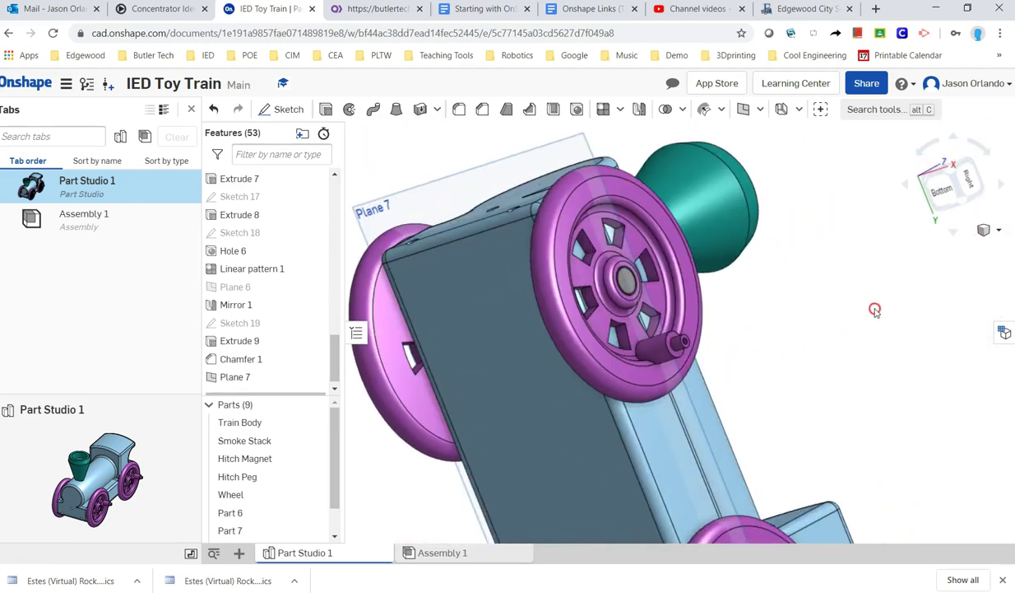
# Open Sketch 20 on Plane 7 and orient the view to look down onto the hub
pyautogui.click(288, 109)
pyautogui.click(572, 144)
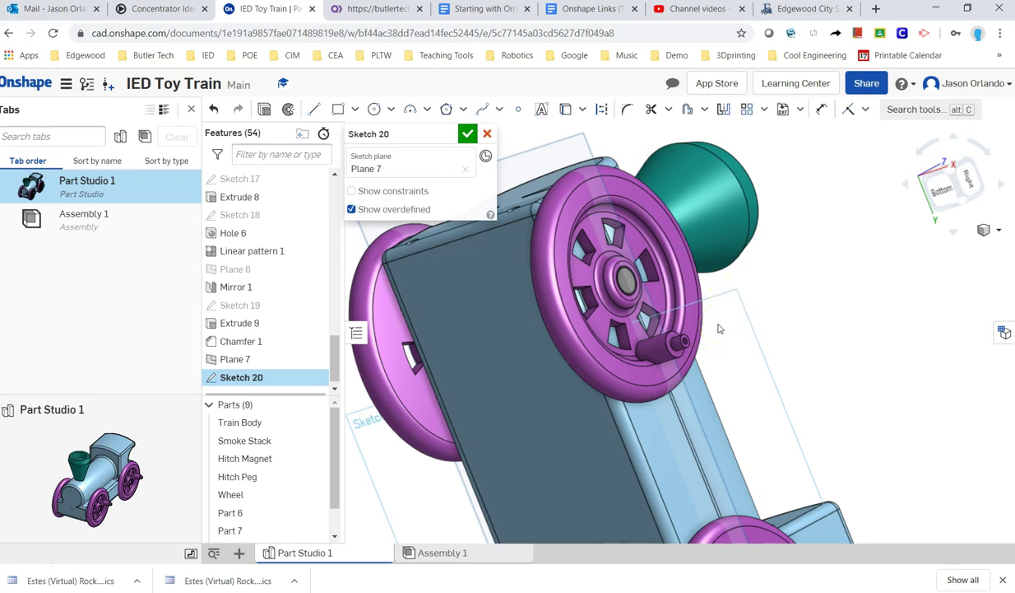
pyautogui.press('n')
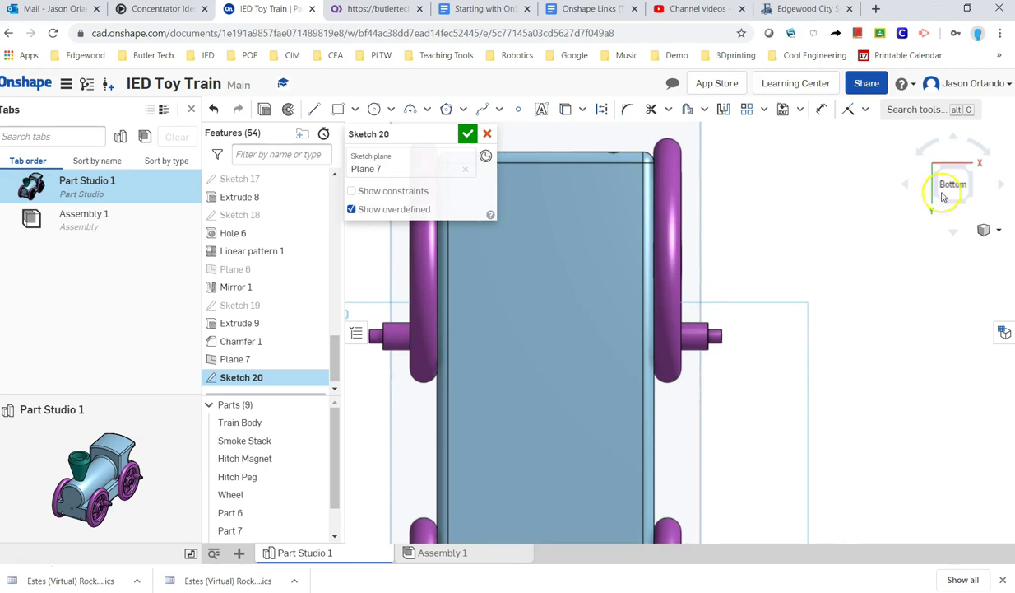
pyautogui.click(931, 148)
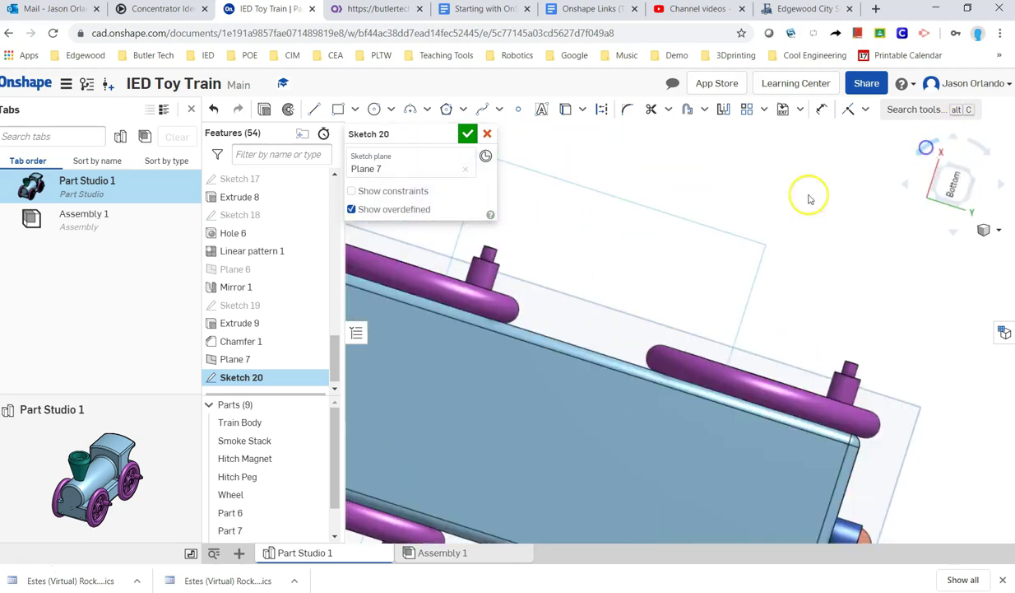
pyautogui.scroll(5, 641, 294)
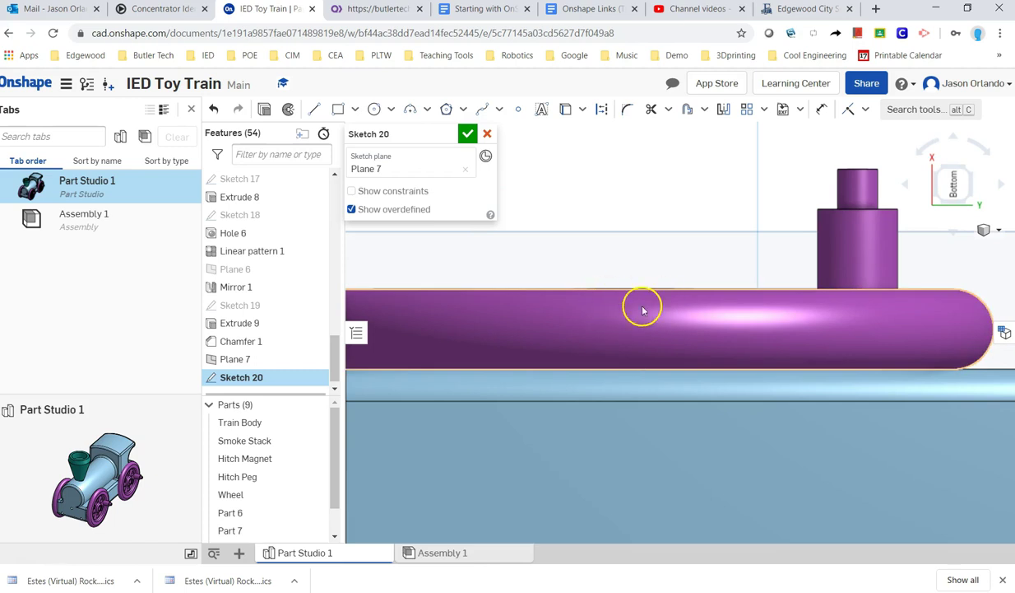
pyautogui.scroll(-1, 671, 268)
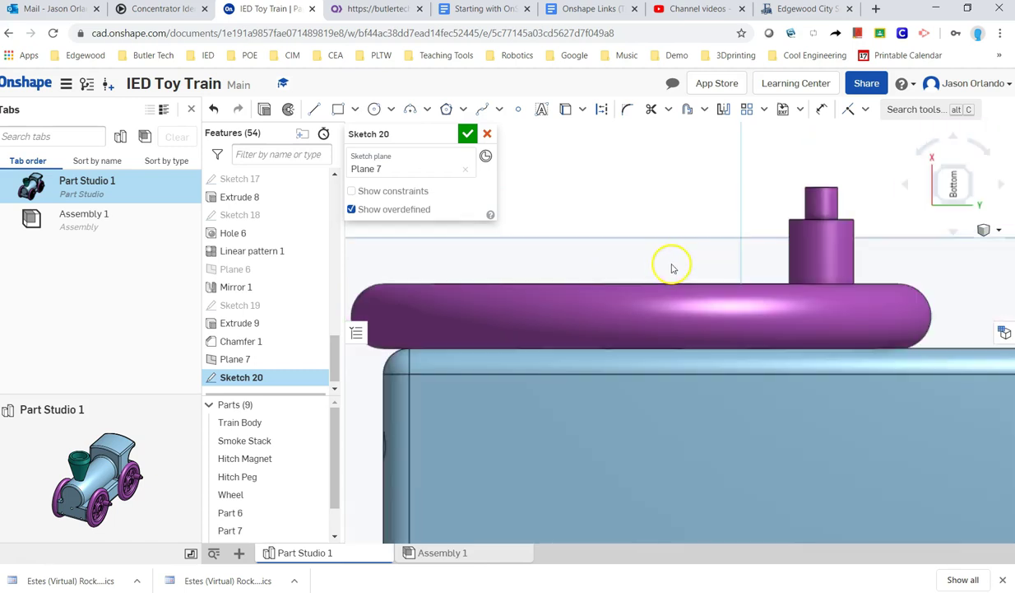
pyautogui.moveTo(650, 186); pyautogui.dragTo(648, 192, button='right')
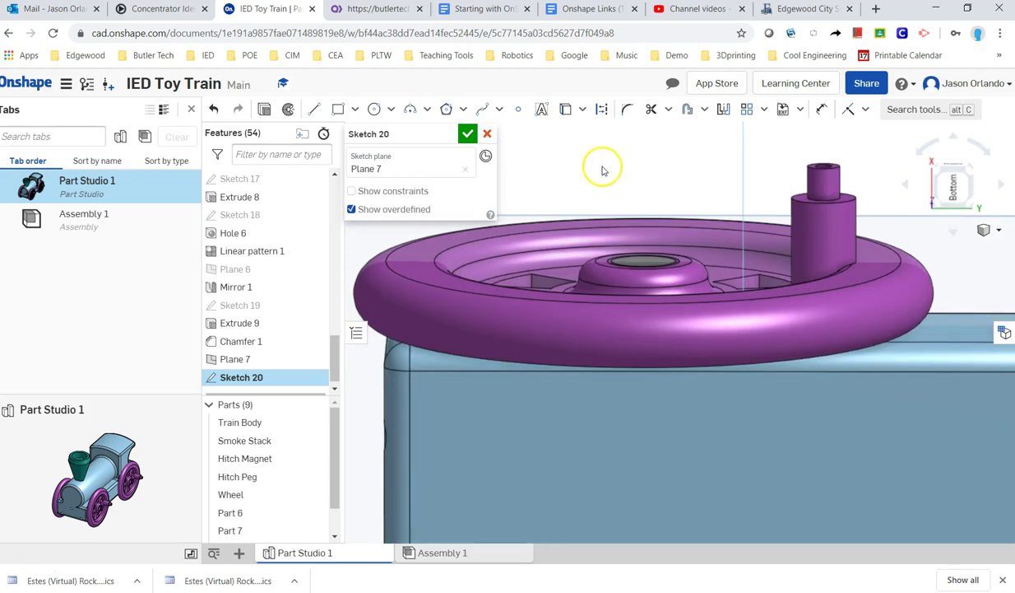
# Project the wheel hub's circular edge into Sketch 20
pyautogui.click(567, 113)
pyautogui.scroll(4, 684, 255)
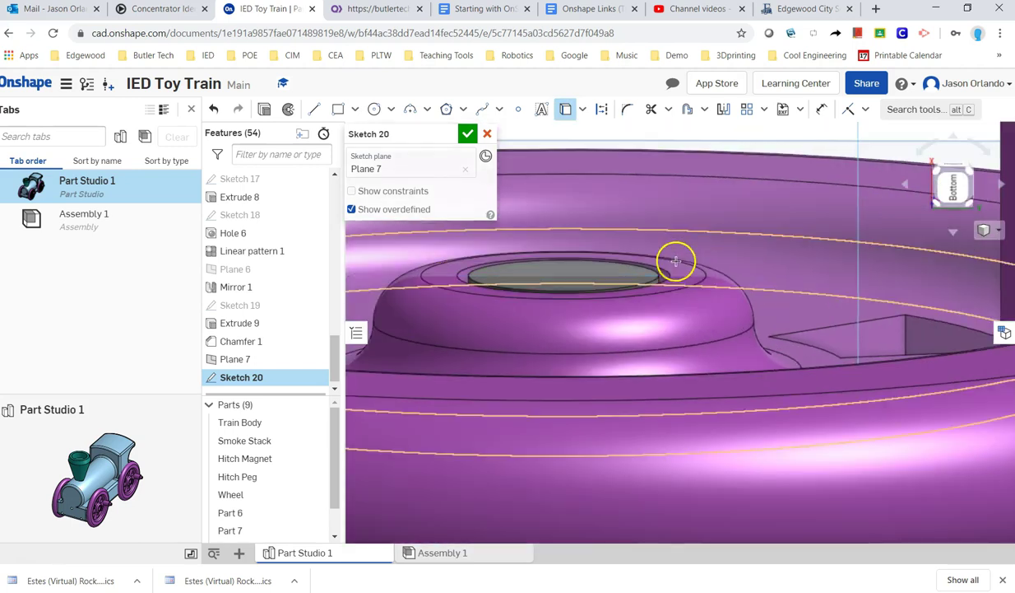
pyautogui.scroll(4, 625, 285)
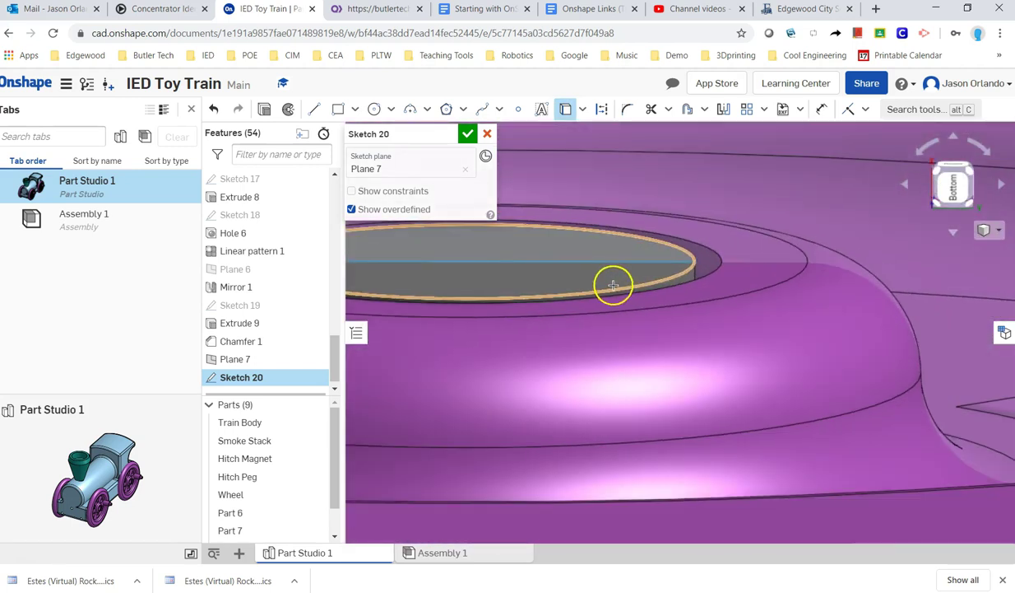
pyautogui.click(616, 289)
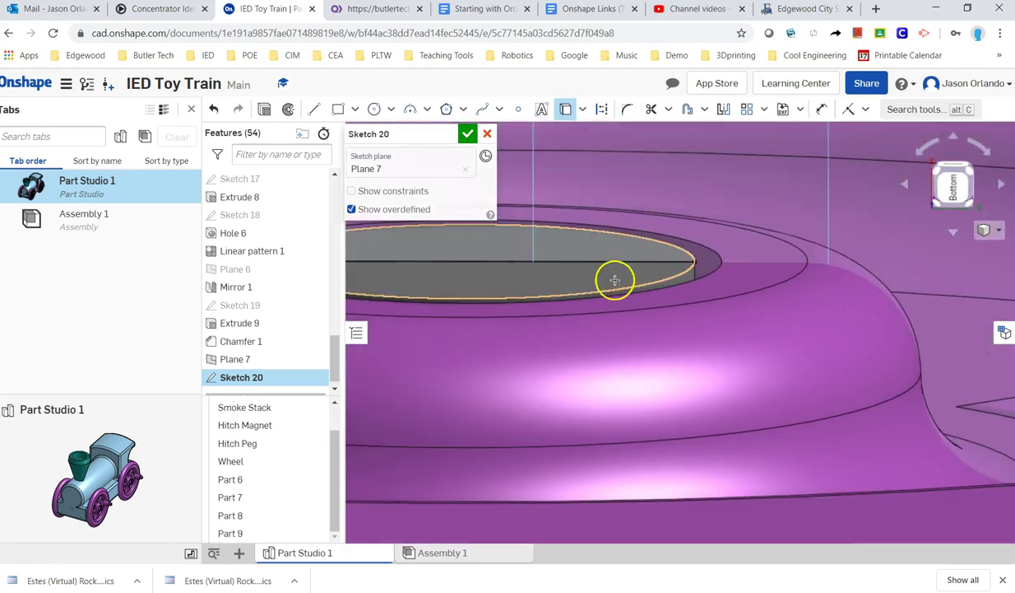
# Switch to a quarter-turned bottom view and hide Plane 7 from the model
pyautogui.click(938, 194)
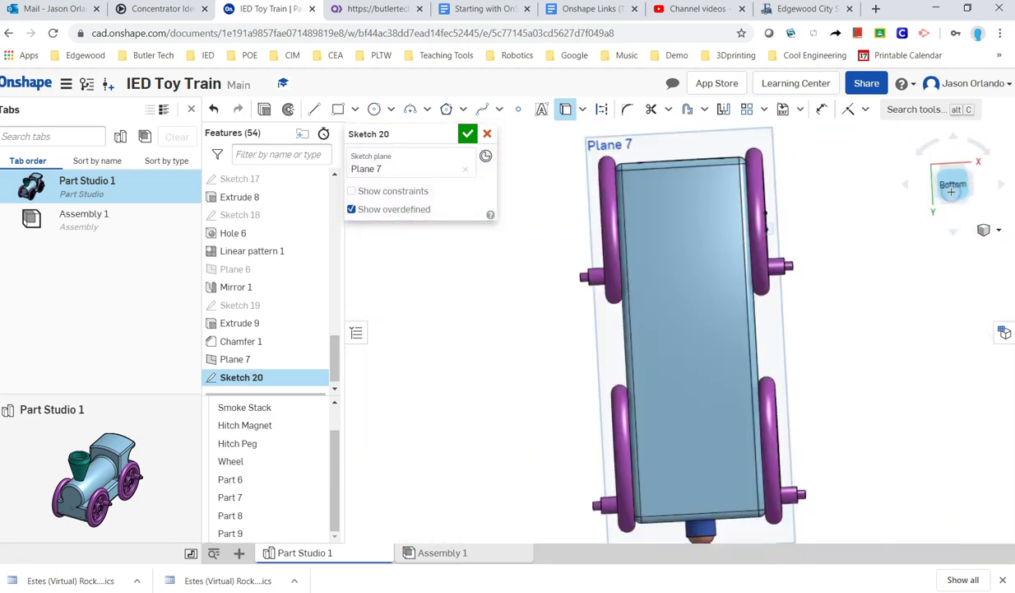
pyautogui.scroll(-5, 811, 230)
pyautogui.scroll(8, 774, 223)
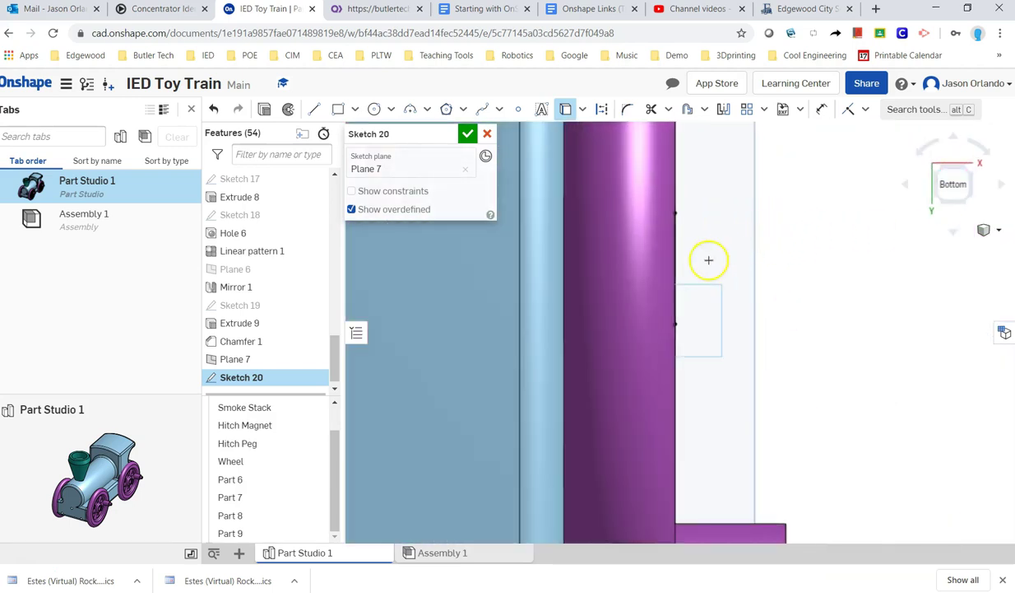
pyautogui.scroll(2, 738, 232)
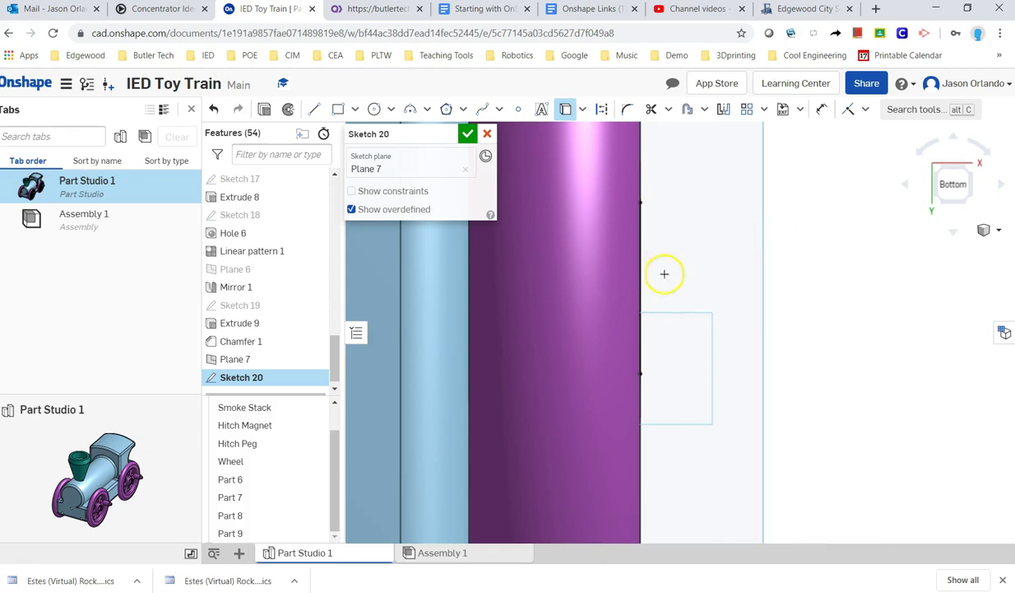
pyautogui.click(928, 148)
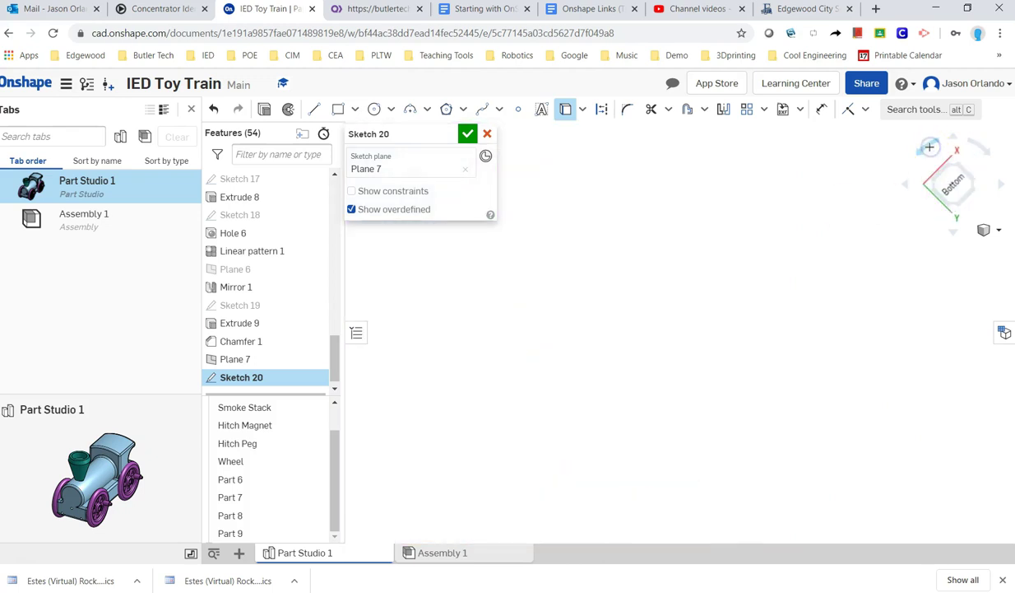
pyautogui.scroll(-5, 818, 291)
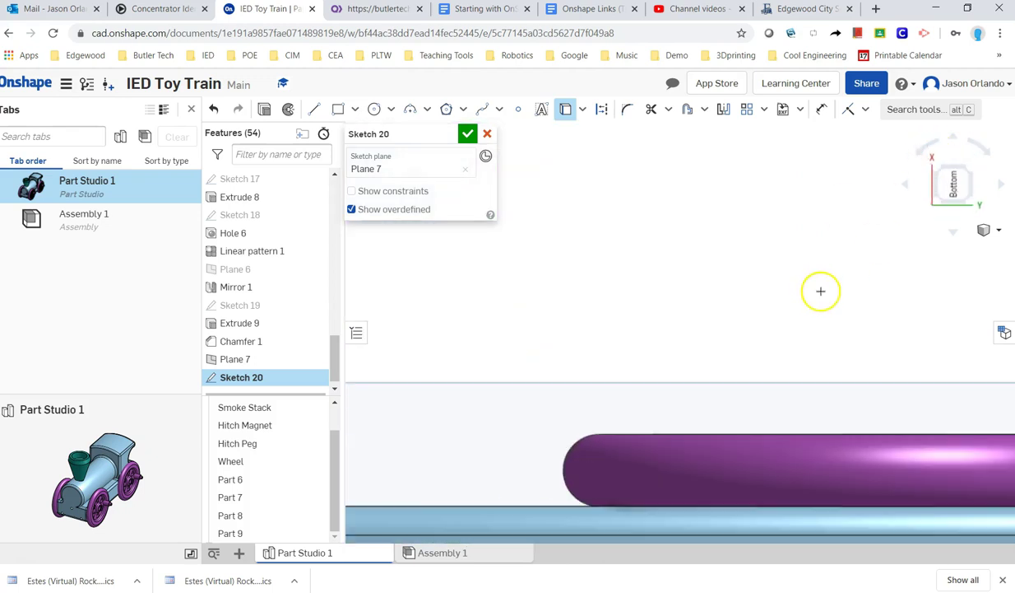
pyautogui.scroll(6, 589, 318)
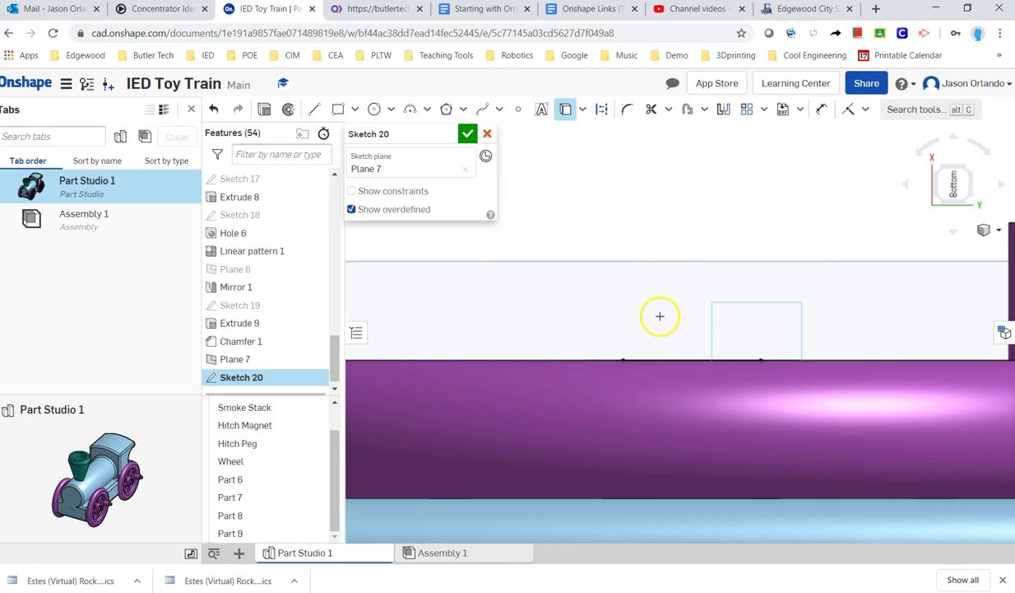
pyautogui.click(614, 267)
pyautogui.press('p')
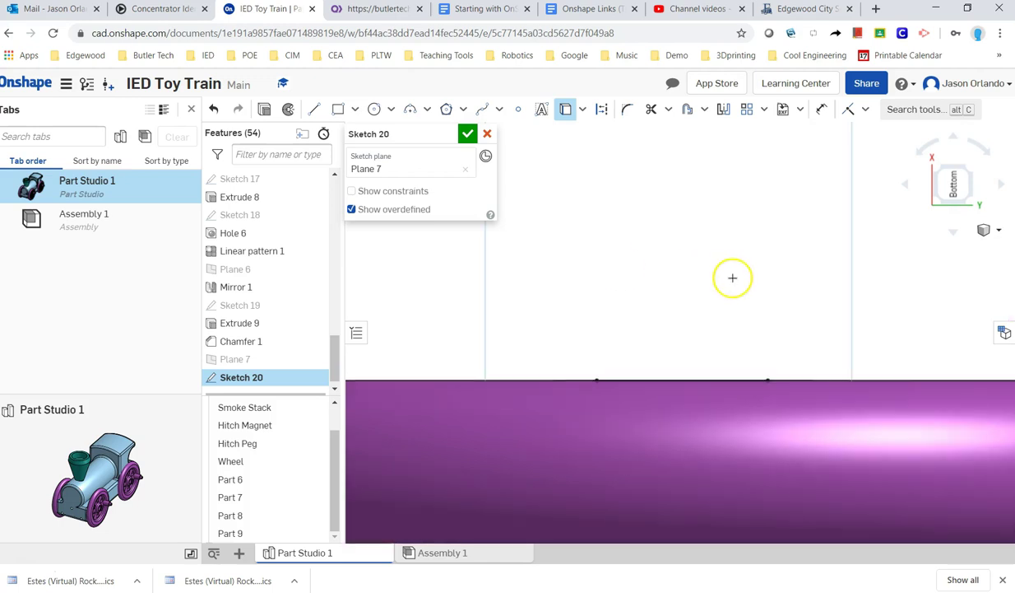
pyautogui.moveTo(696, 280); pyautogui.dragTo(684, 283, button='middle')
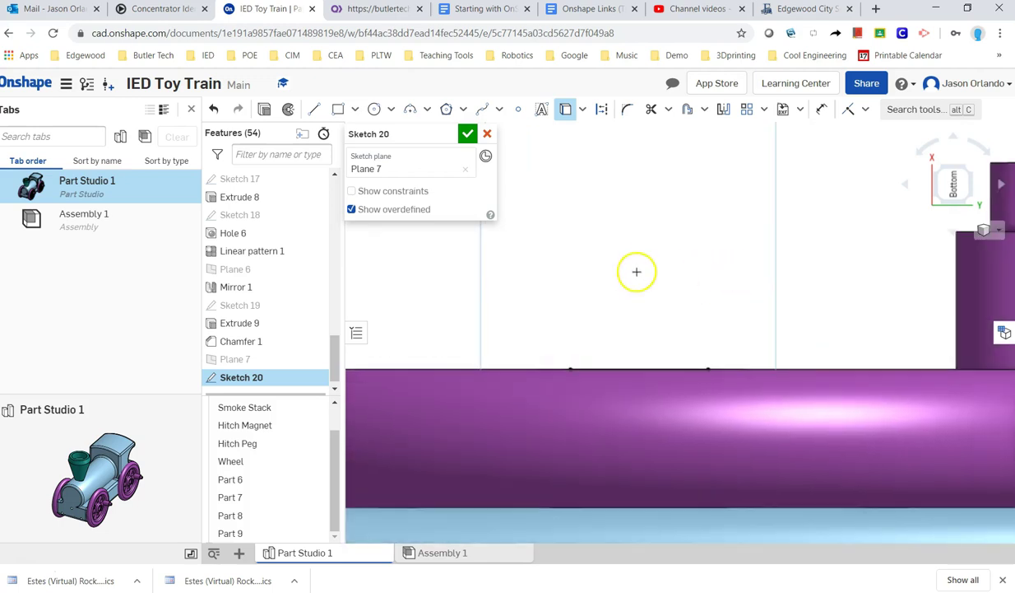
# Replace the stray angled line with a vertical line from the hub edge's midpoint, then view the Axle Peg drawing
pyautogui.click(313, 110)
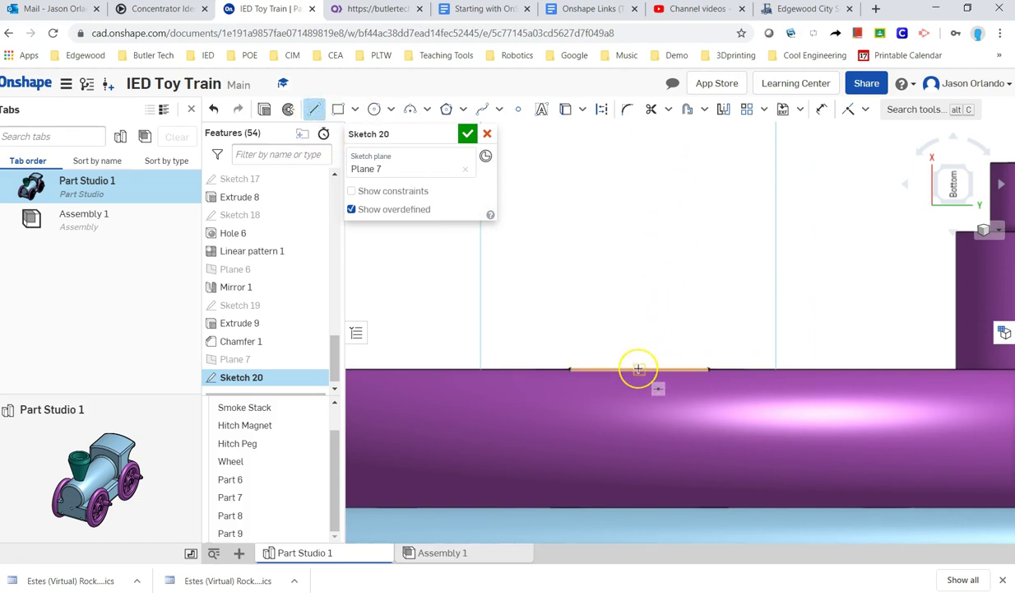
pyautogui.moveTo(638, 368)
pyautogui.mouseDown()
pyautogui.moveTo(679, 324)
pyautogui.moveTo(755, 324)
pyautogui.moveTo(783, 344)
pyautogui.moveTo(686, 358)
pyautogui.moveTo(743, 346)
pyautogui.moveTo(761, 363)
pyautogui.moveTo(779, 356)
pyautogui.moveTo(770, 368)
pyautogui.mouseUp()
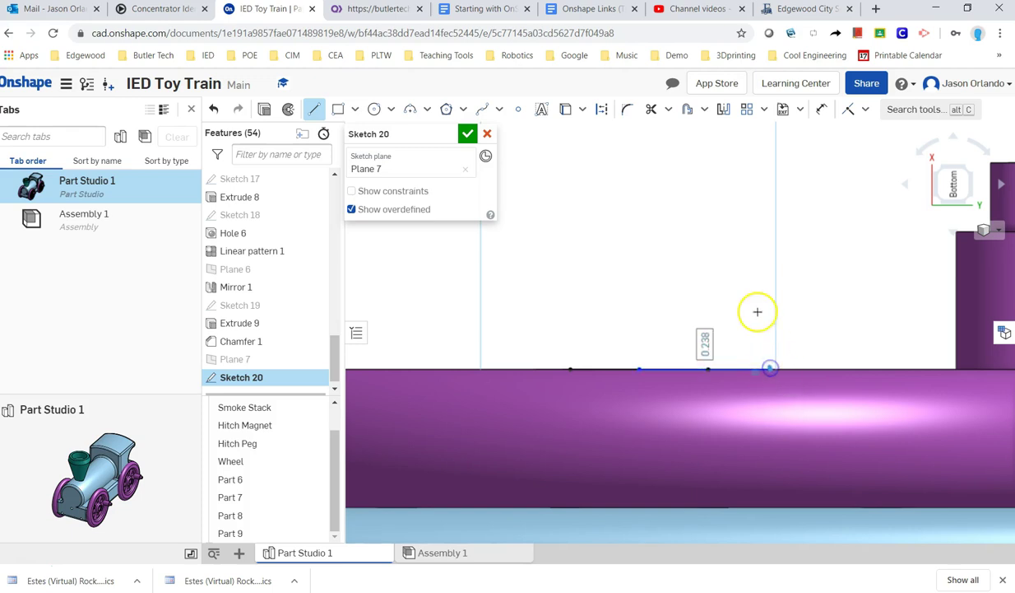
pyautogui.hotkey('ctrl', 'z')
pyautogui.click(314, 110)
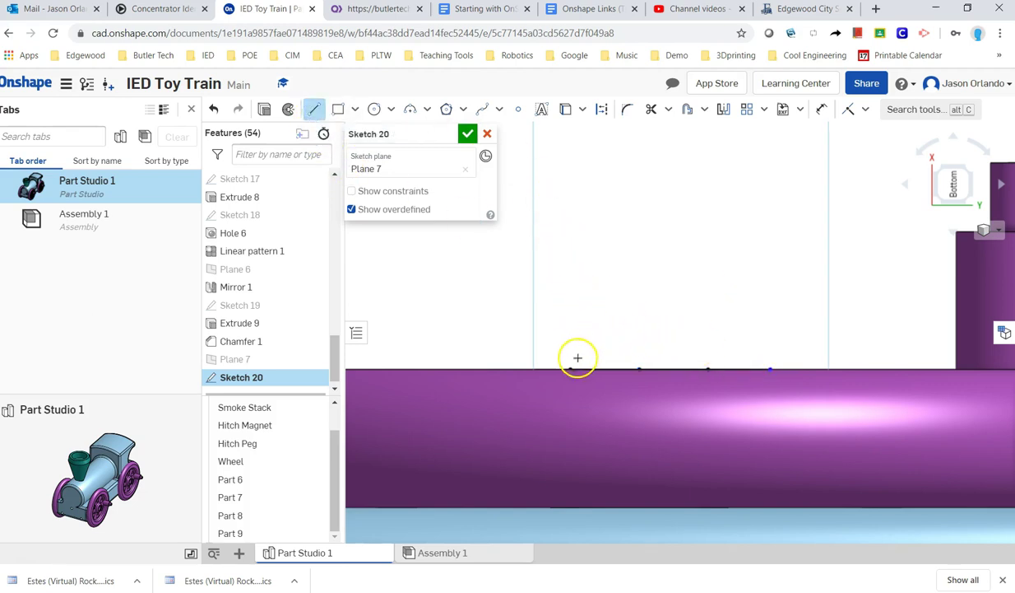
pyautogui.click(640, 370)
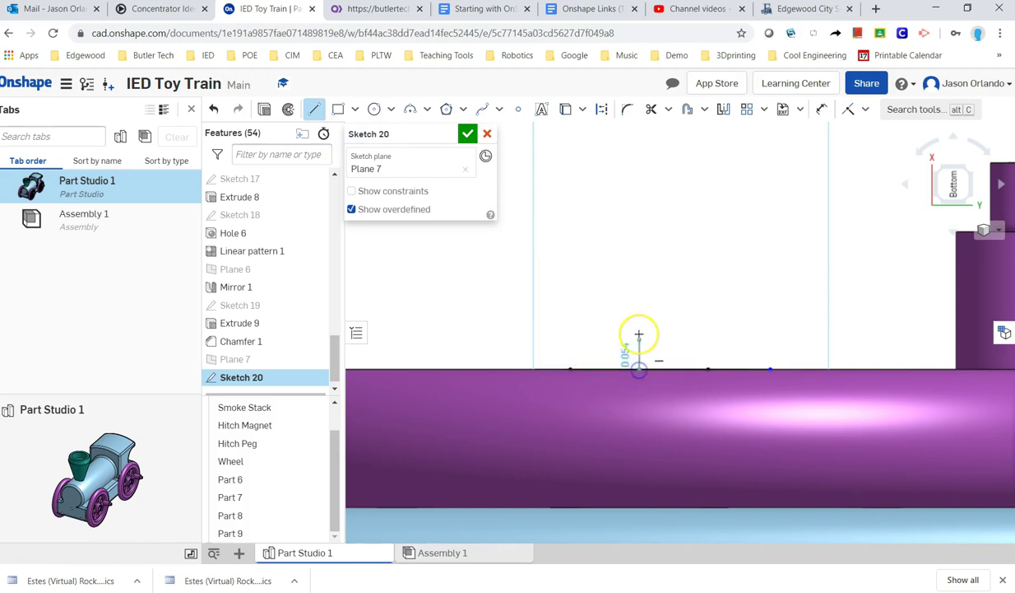
pyautogui.click(640, 284)
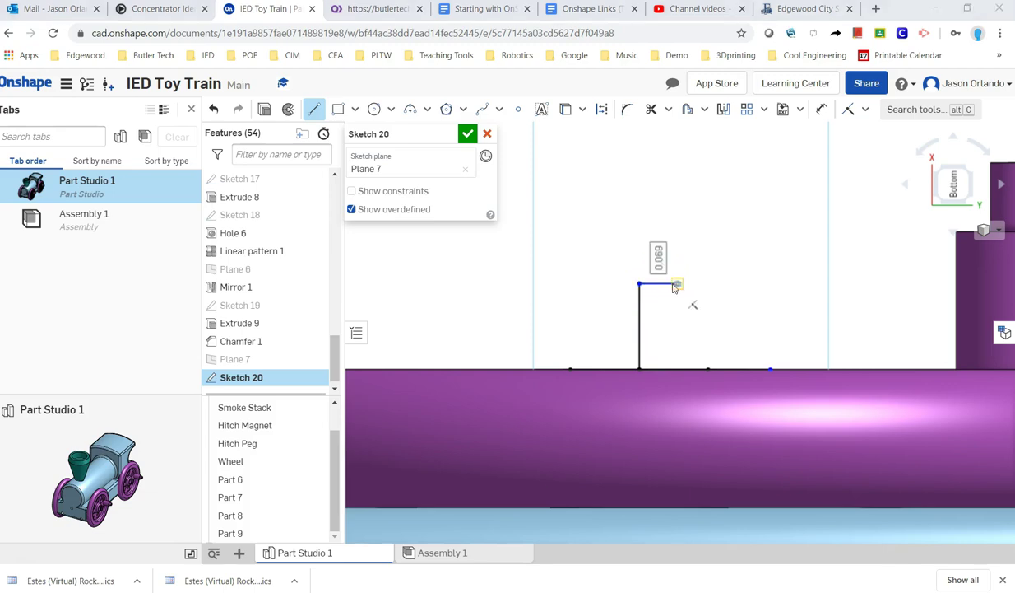
pyautogui.hotkey('alt', 'Tab')
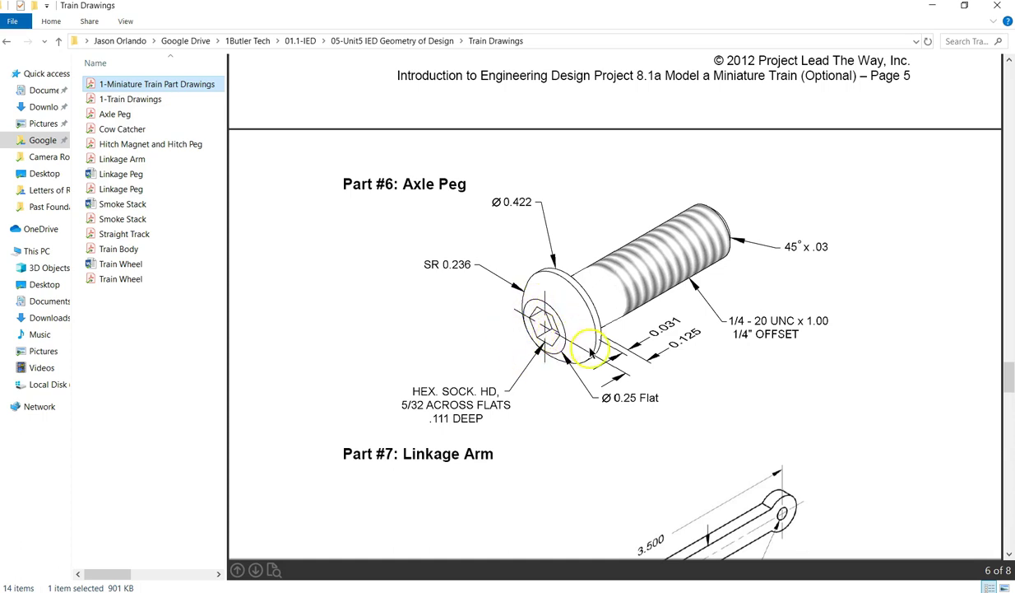
# Finish the short horizontal leg on top of the vertical line
pyautogui.hotkey('alt', 'Tab')
pyautogui.click(678, 284)
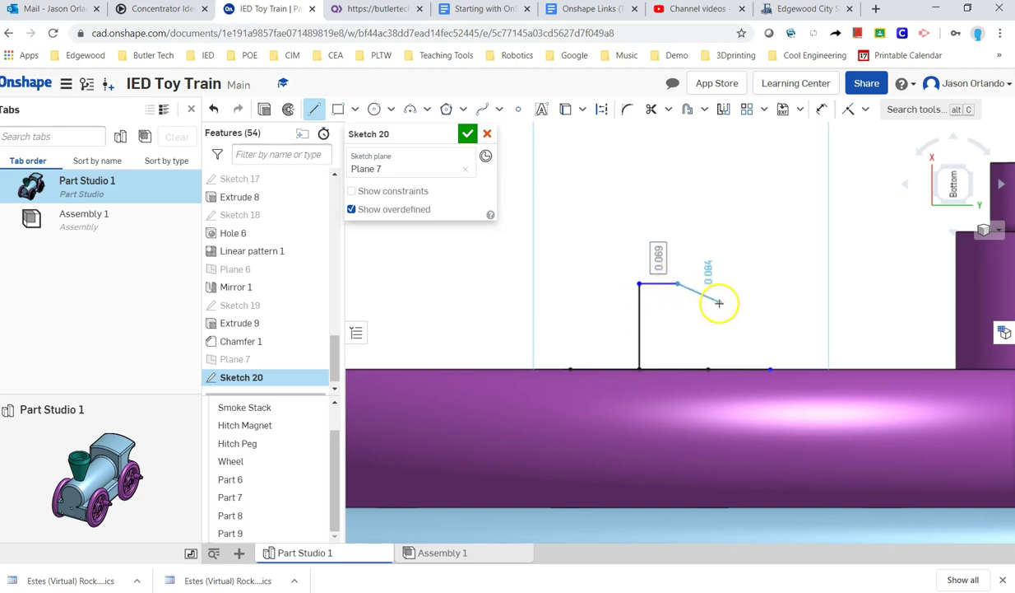
pyautogui.press('Escape')
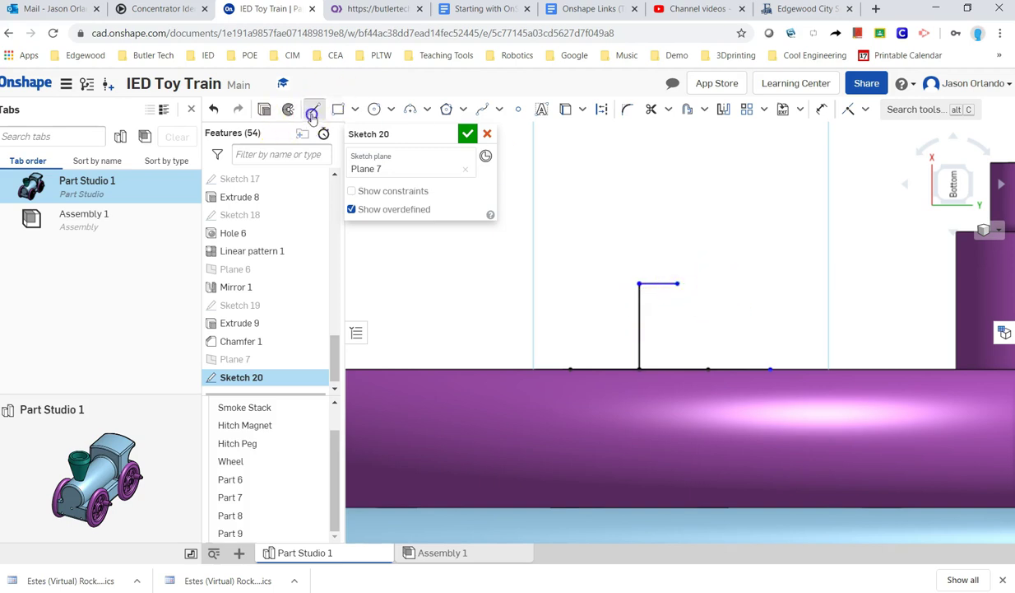
# Draw a short vertical line up from the baseline's right point and recheck the drawing
pyautogui.click(313, 110)
pyautogui.moveTo(770, 367); pyautogui.dragTo(772, 349)
pyautogui.click(773, 346)
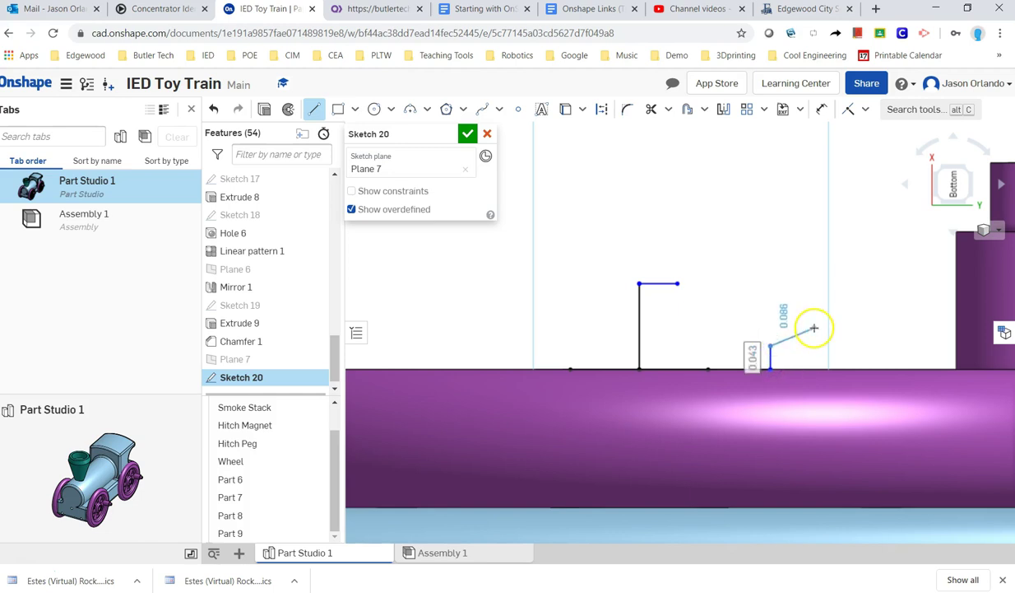
pyautogui.press('Escape')
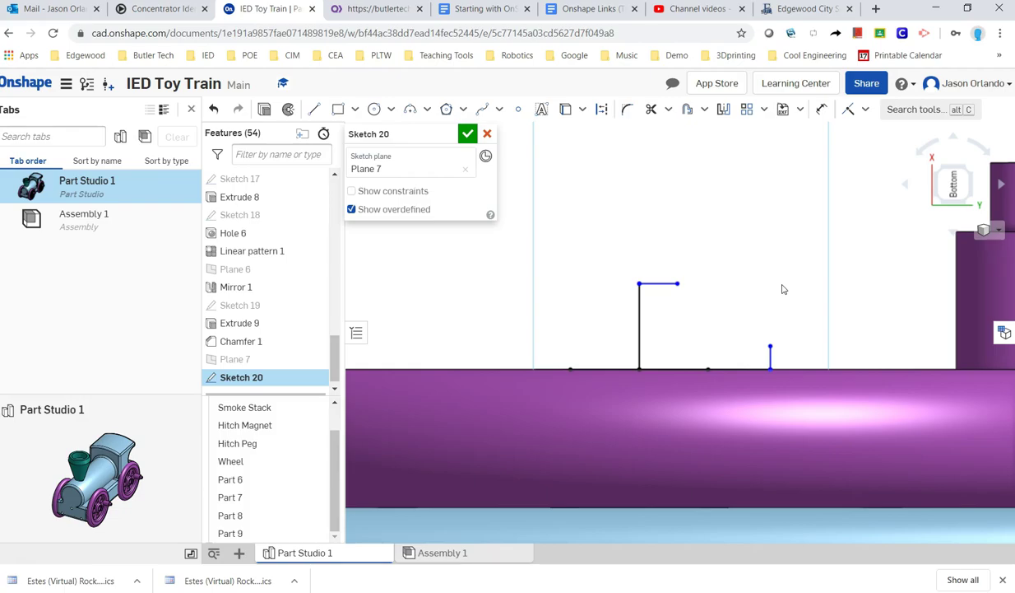
pyautogui.hotkey('alt', 'Tab')
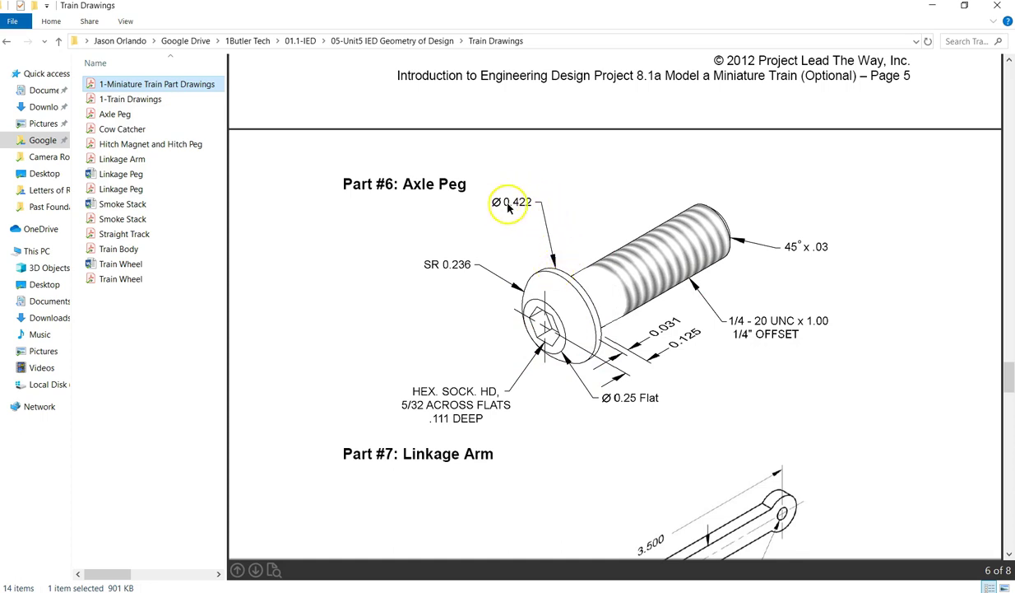
pyautogui.hotkey('alt', 'Tab')
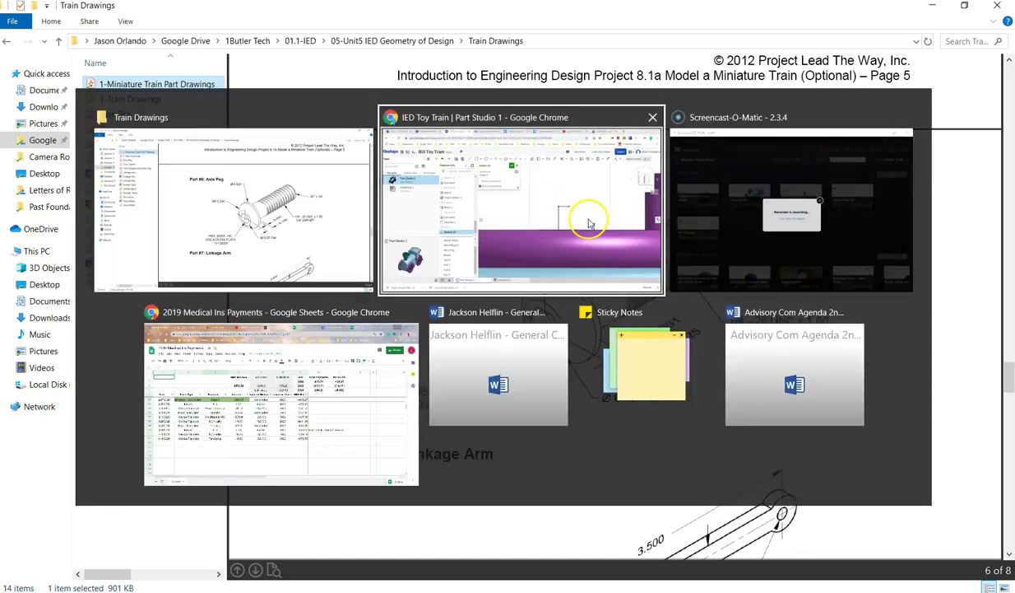
pyautogui.click(821, 108)
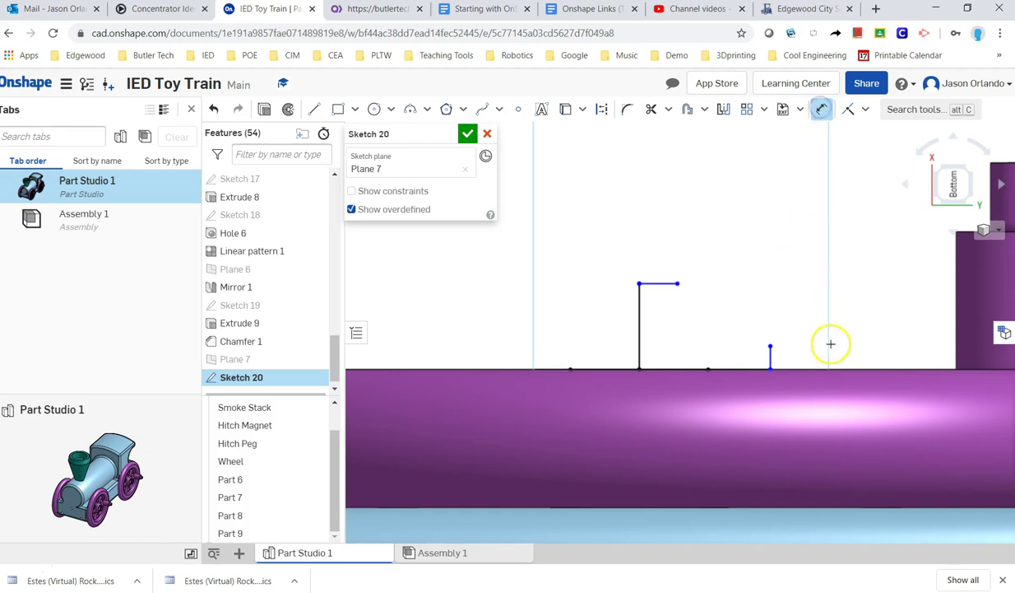
# Set the spacing between the two vertical lines to 0.211 and check the Axle Peg drawing again
pyautogui.moveTo(748, 371); pyautogui.dragTo(726, 426)
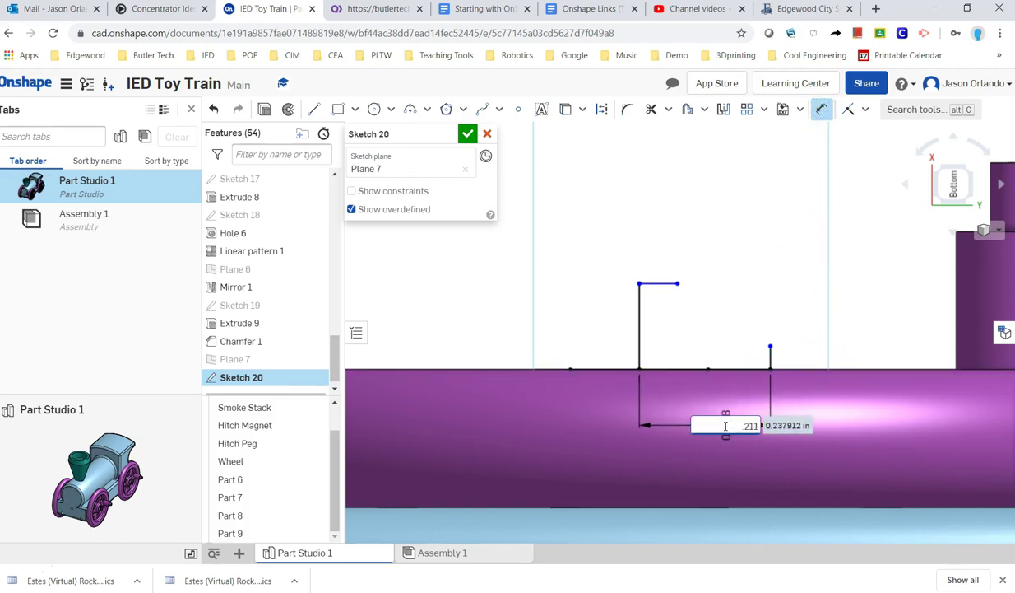
pyautogui.press('Return')
pyautogui.hotkey('alt', 'Tab')
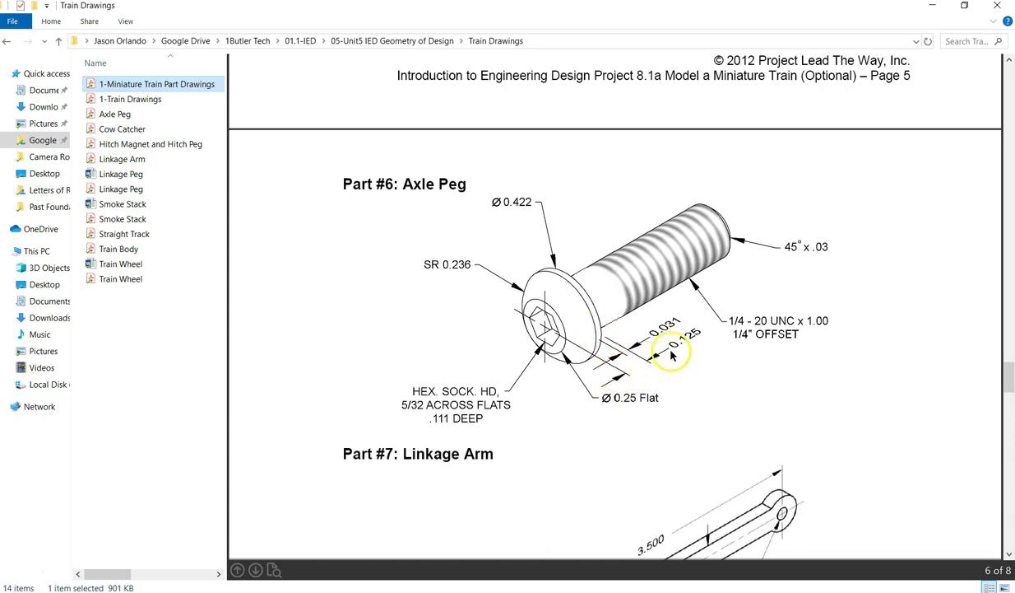
pyautogui.hotkey('alt', 'Tab')
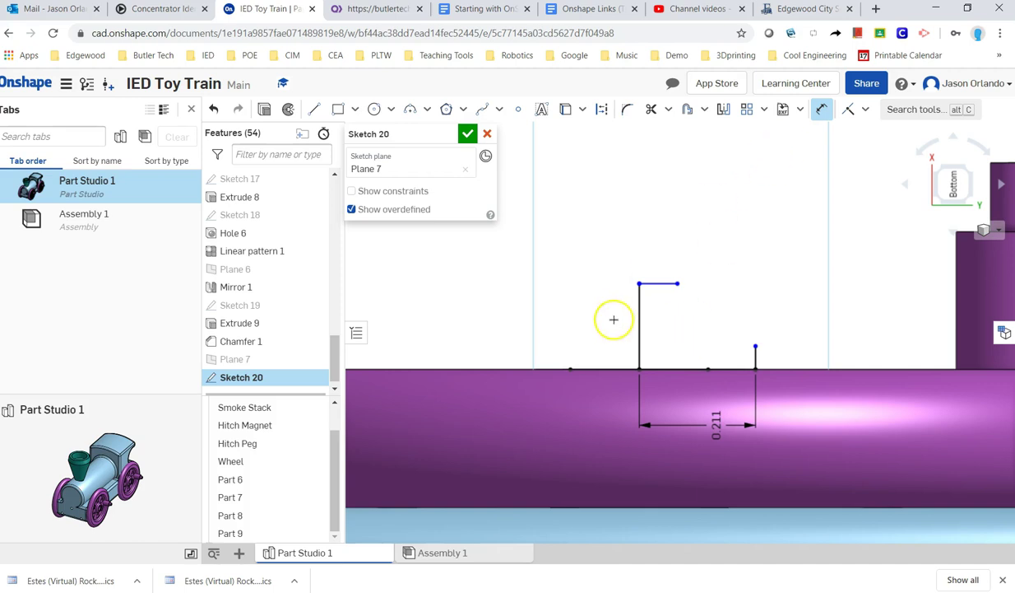
# Dimension the tall vertical line at 0.125
pyautogui.click(640, 316)
pyautogui.click(591, 317)
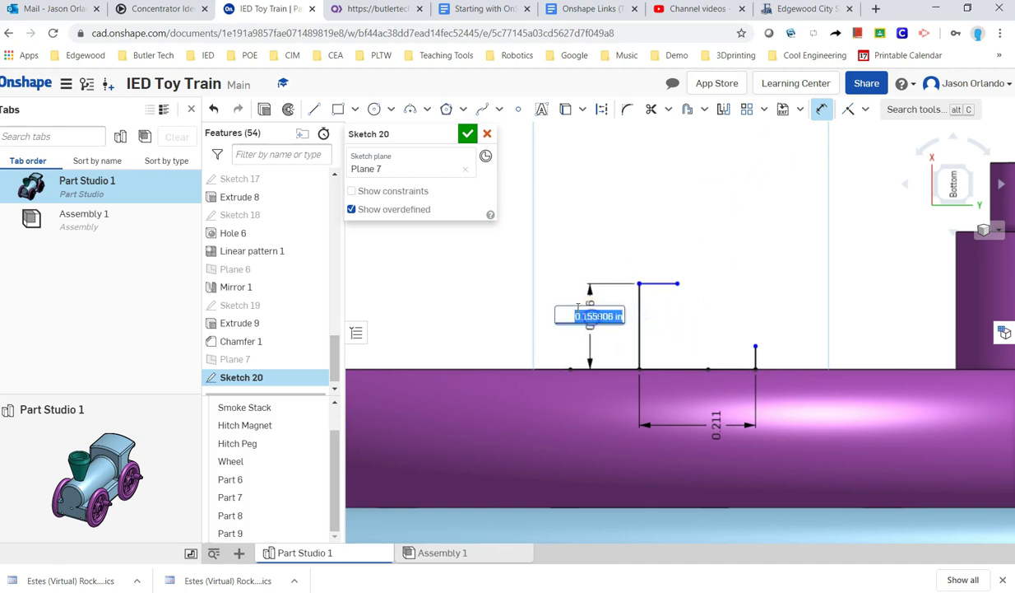
pyautogui.write('.125')
pyautogui.press('Return')
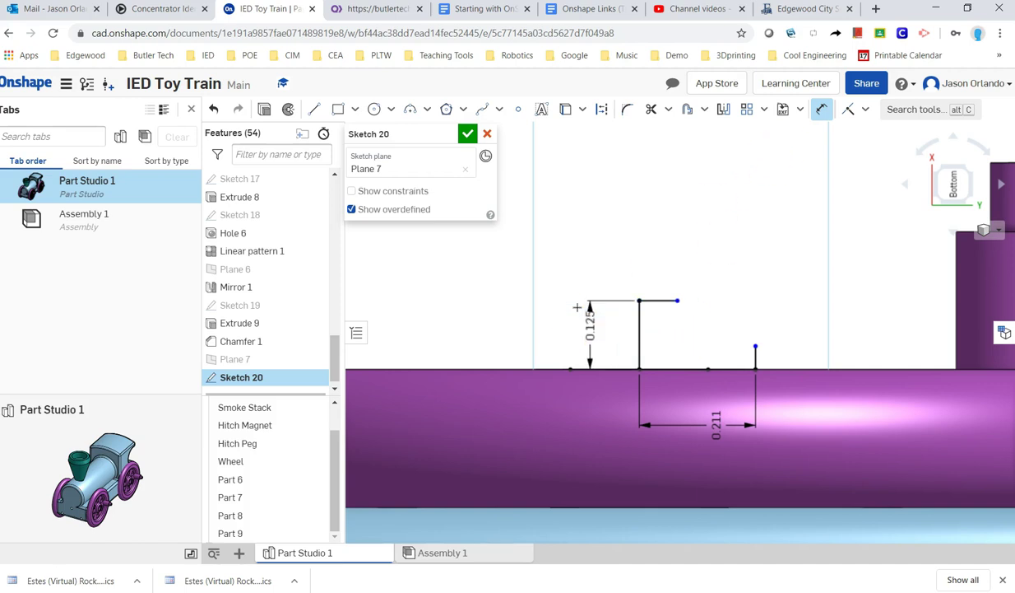
pyautogui.hotkey('alt', 'Tab')
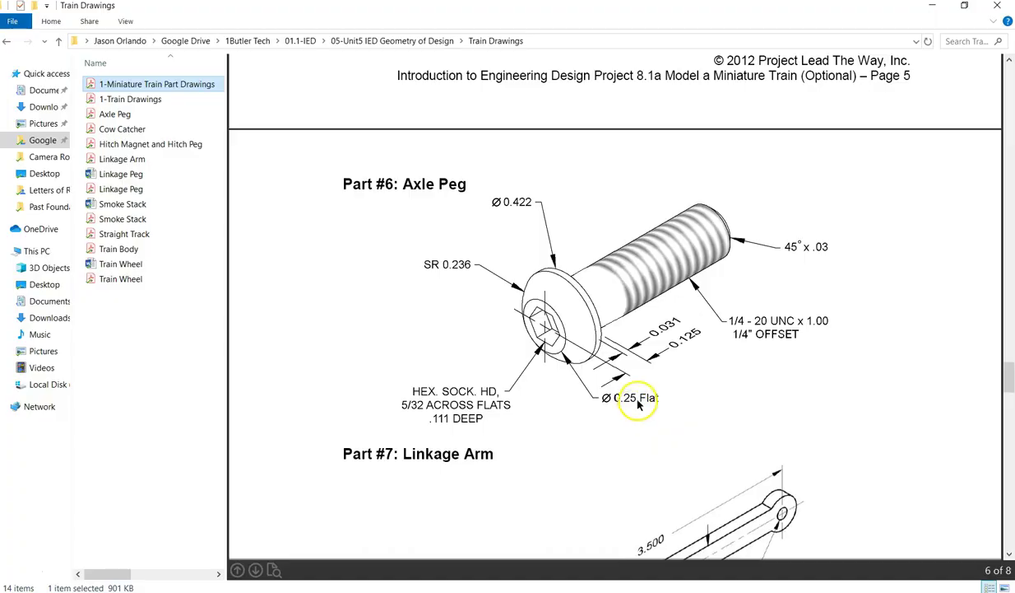
pyautogui.hotkey('alt', 'Tab')
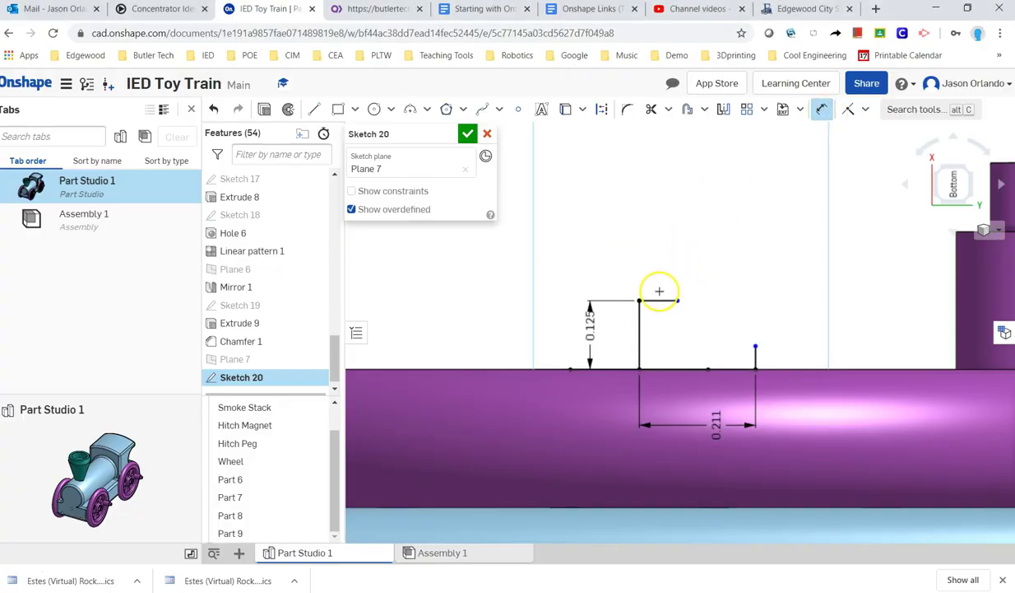
# Dimension the short horizontal top leg at 0.125
pyautogui.click(653, 299)
pyautogui.click(699, 244)
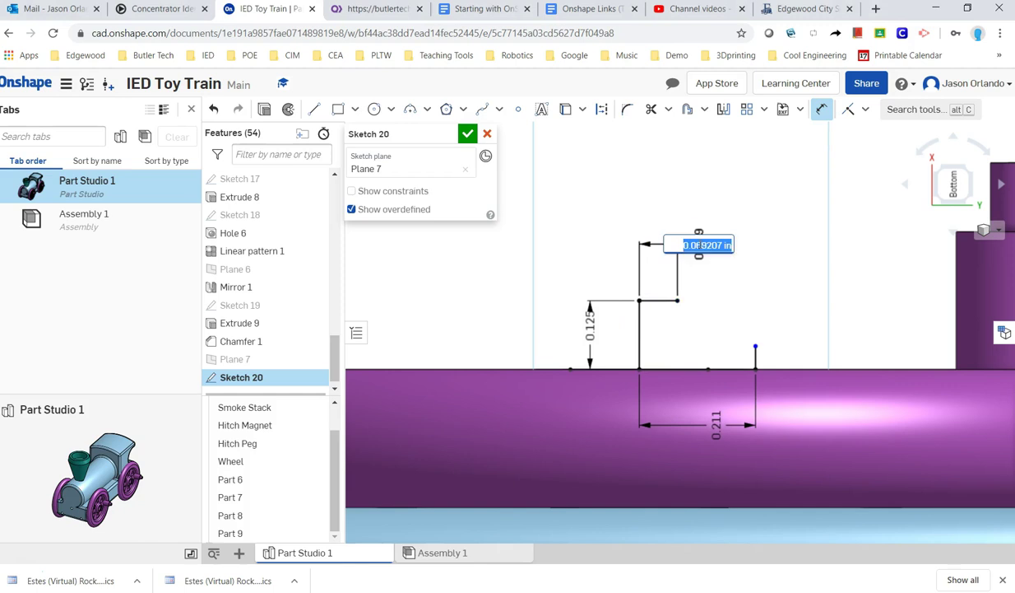
pyautogui.write('.125')
pyautogui.press('Return')
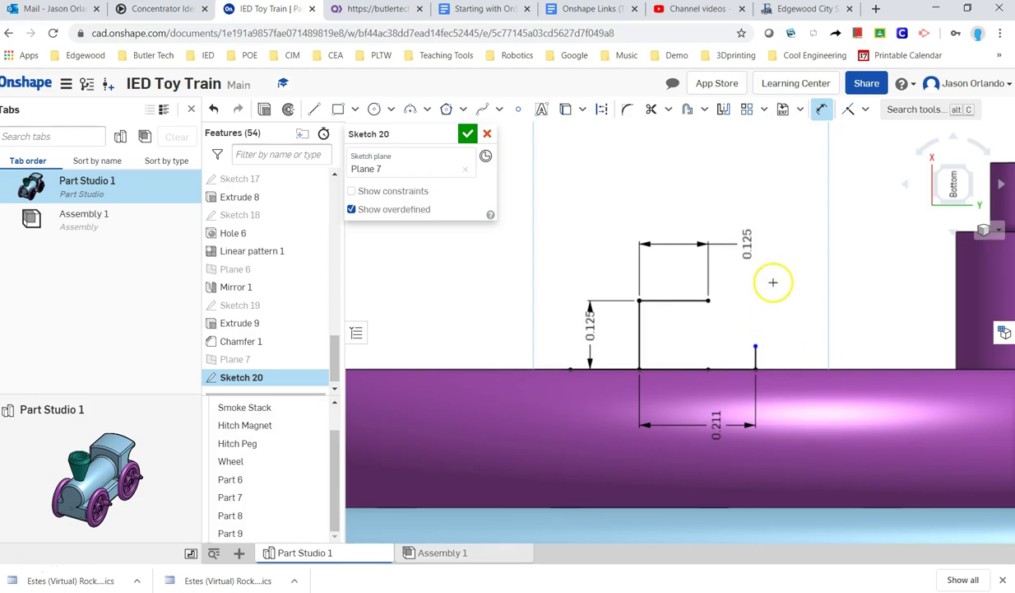
pyautogui.hotkey('alt', 'Tab')
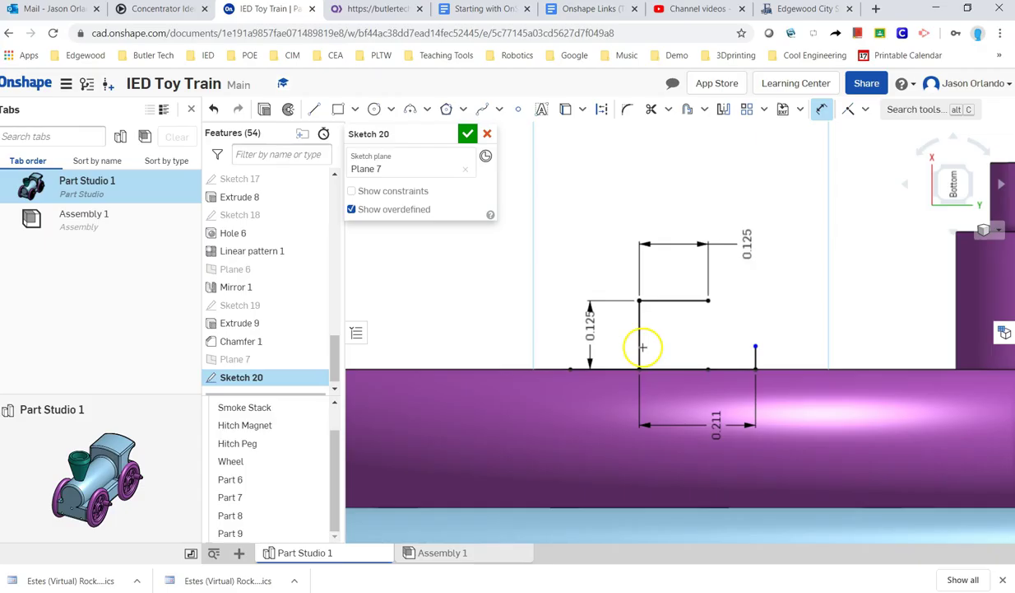
pyautogui.hotkey('alt', 'Tab')
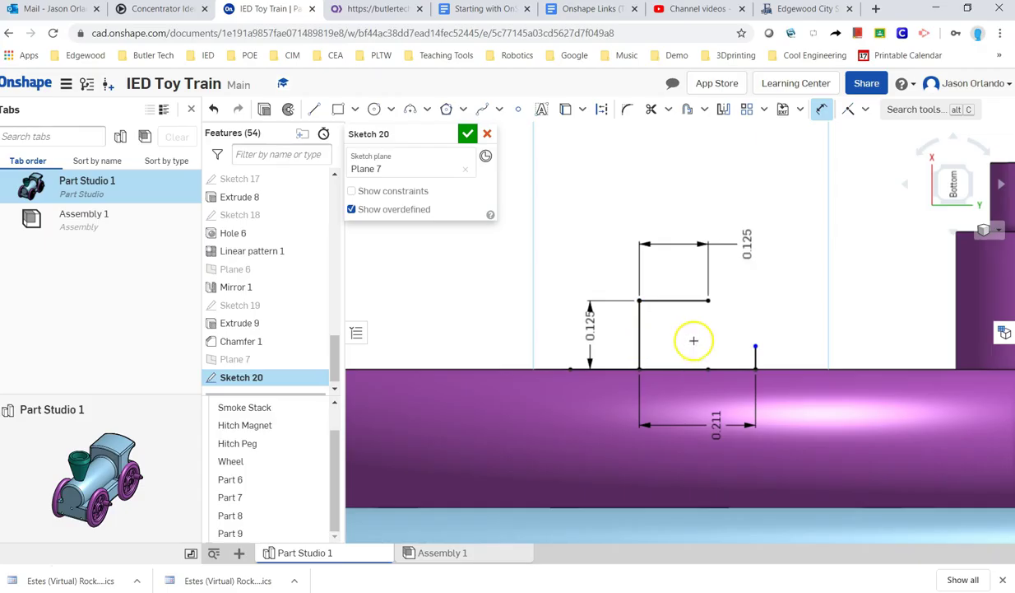
# Dimension the short vertical step at 0.03
pyautogui.click(755, 357)
pyautogui.click(775, 354)
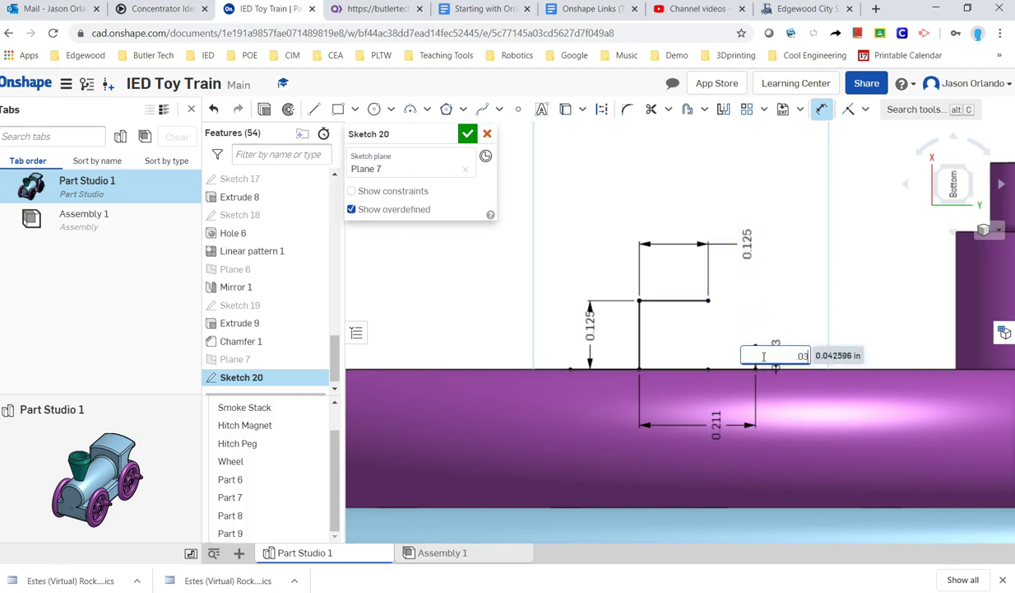
pyautogui.write('.03')
pyautogui.press('Return')
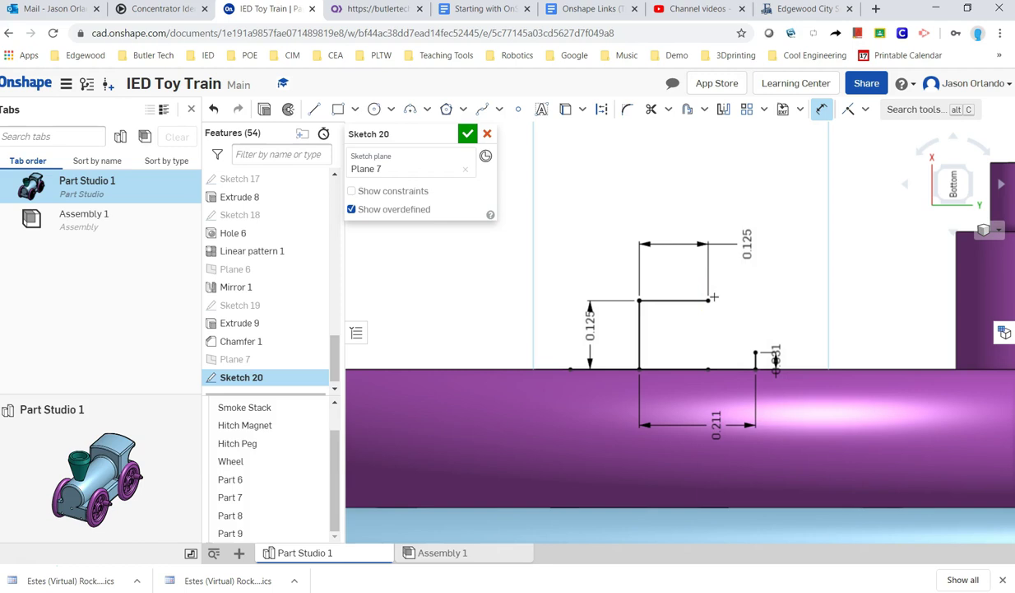
pyautogui.click(754, 285)
# Draw a tangent arc from the top leg's right end to the short line's top and reshape its curve
pyautogui.click(412, 110)
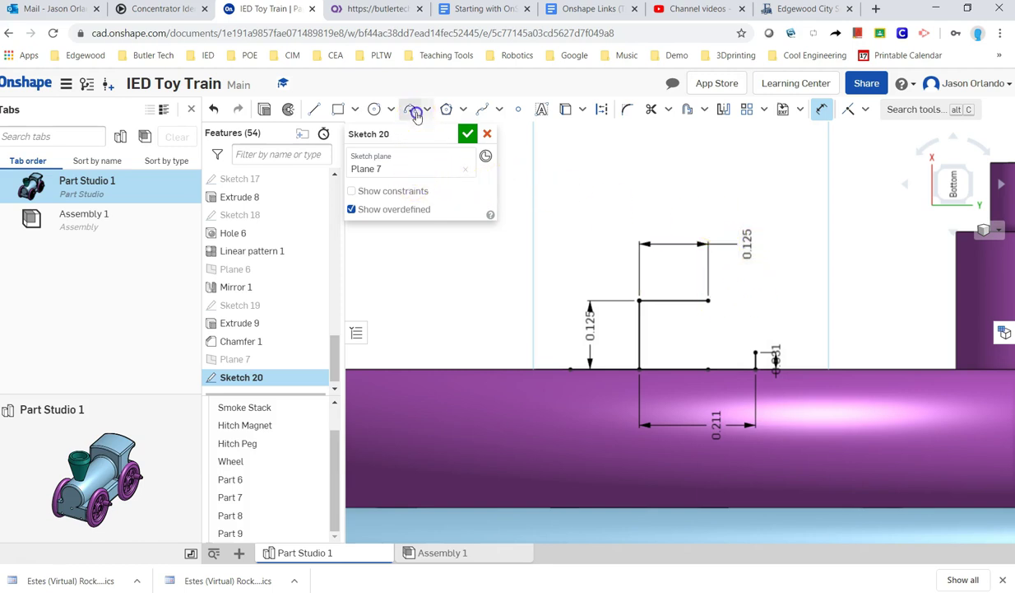
pyautogui.click(708, 300)
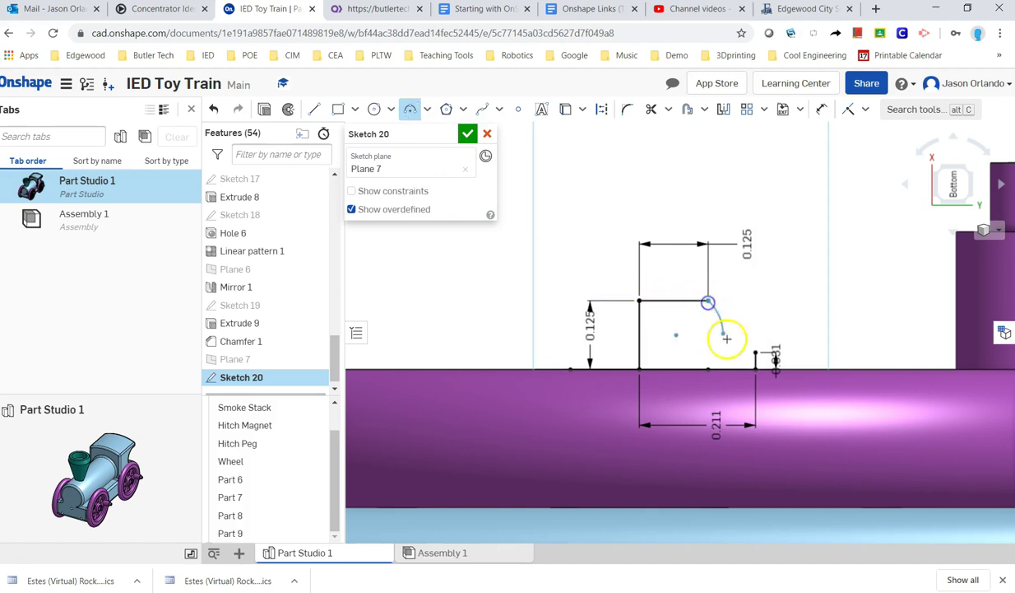
pyautogui.click(755, 352)
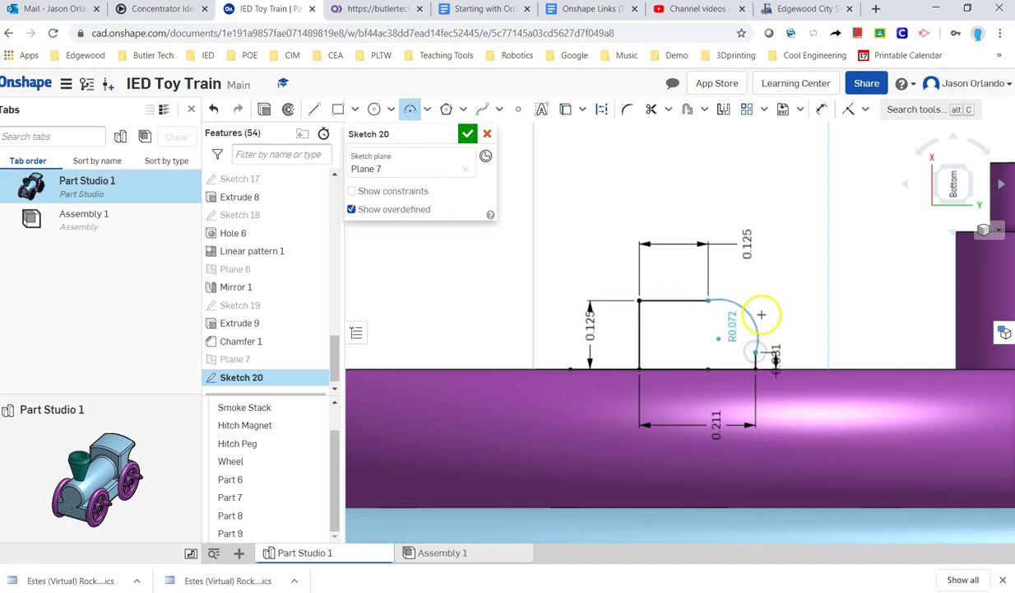
pyautogui.moveTo(761, 315)
pyautogui.mouseDown()
pyautogui.moveTo(772, 290)
pyautogui.moveTo(715, 329)
pyautogui.moveTo(745, 316)
pyautogui.mouseUp()
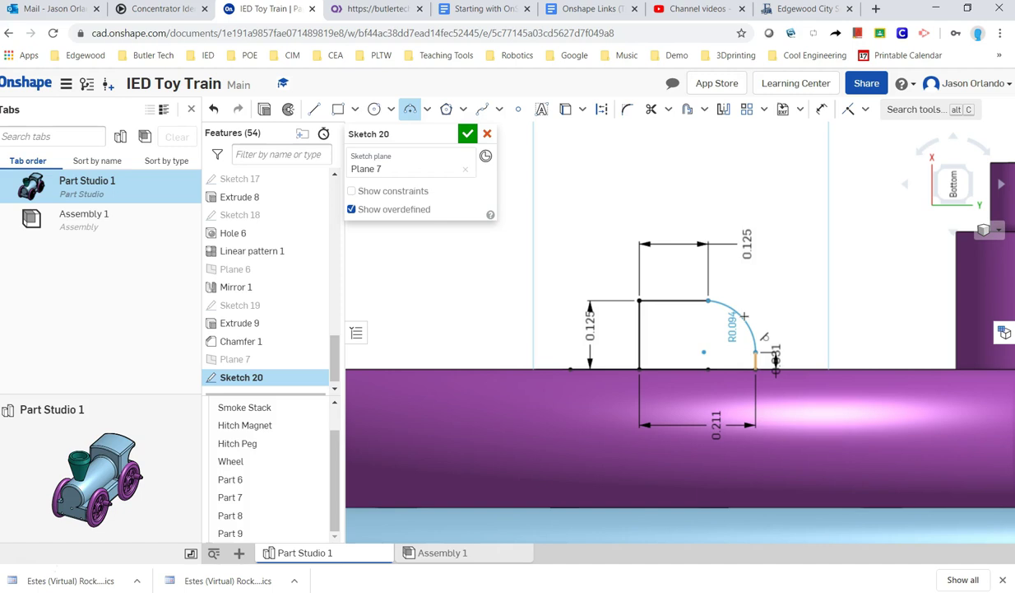
pyautogui.moveTo(743, 322); pyautogui.dragTo(737, 328)
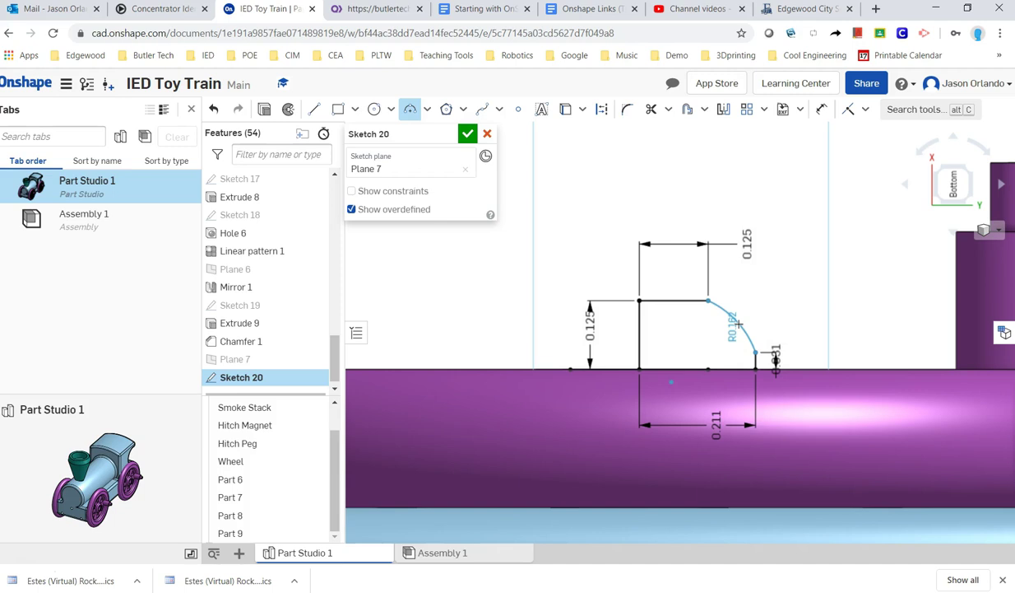
pyautogui.moveTo(738, 323); pyautogui.dragTo(740, 321)
pyautogui.moveTo(740, 321); pyautogui.dragTo(737, 321)
# Refine the arc's curvature against the drawing's head radius and finish the arc
pyautogui.hotkey('alt', 'Tab')
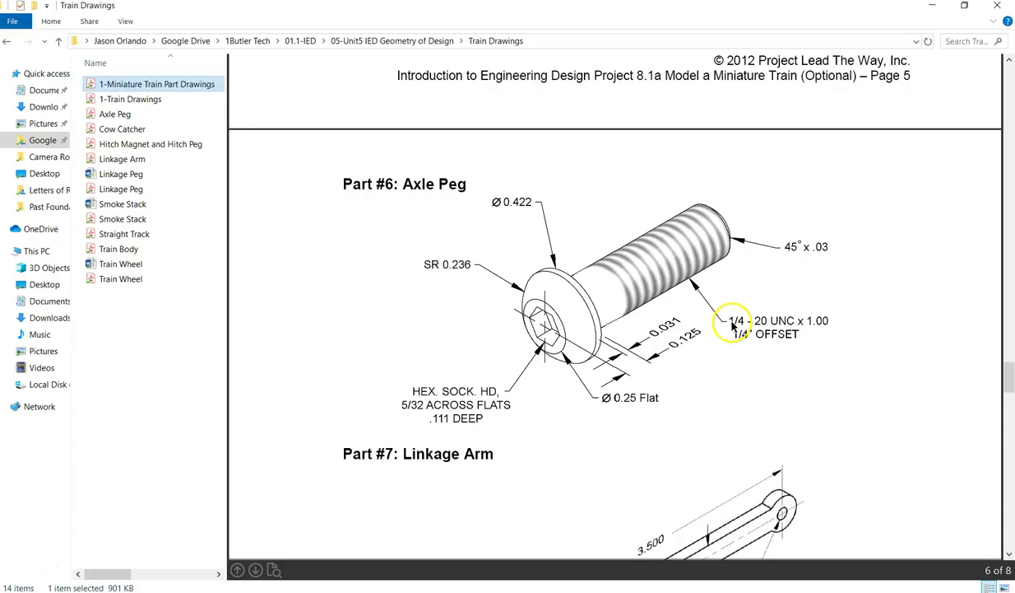
pyautogui.hotkey('alt', 'Tab')
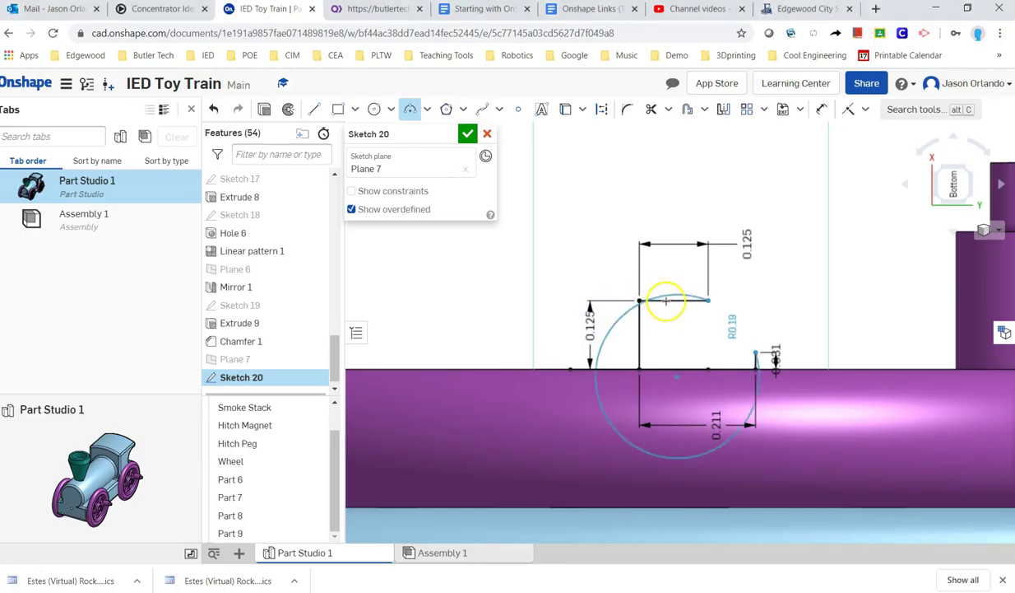
pyautogui.moveTo(738, 312)
pyautogui.mouseDown()
pyautogui.moveTo(732, 320)
pyautogui.moveTo(742, 316)
pyautogui.mouseUp()
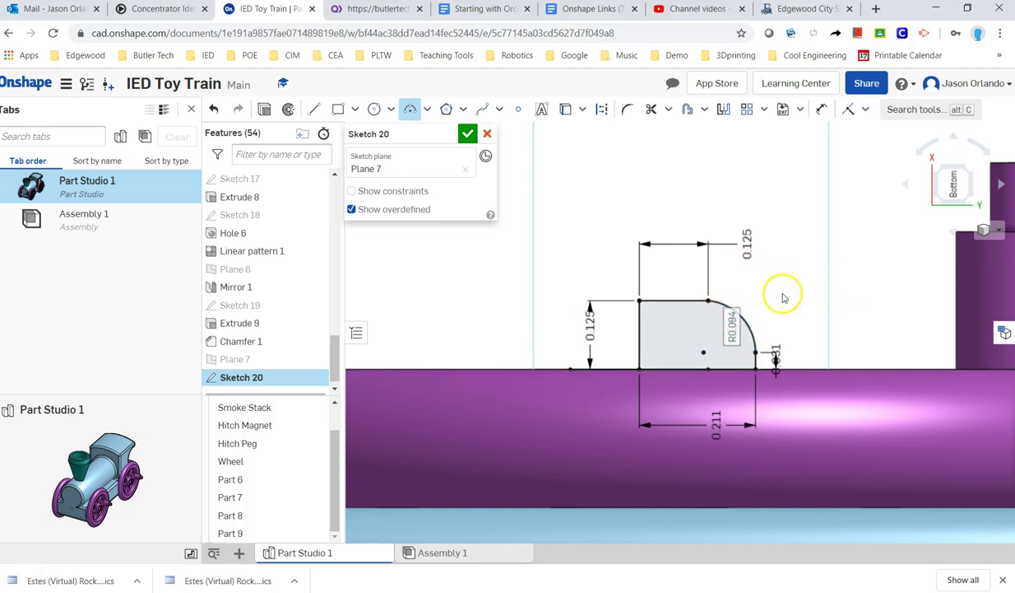
pyautogui.press('Escape')
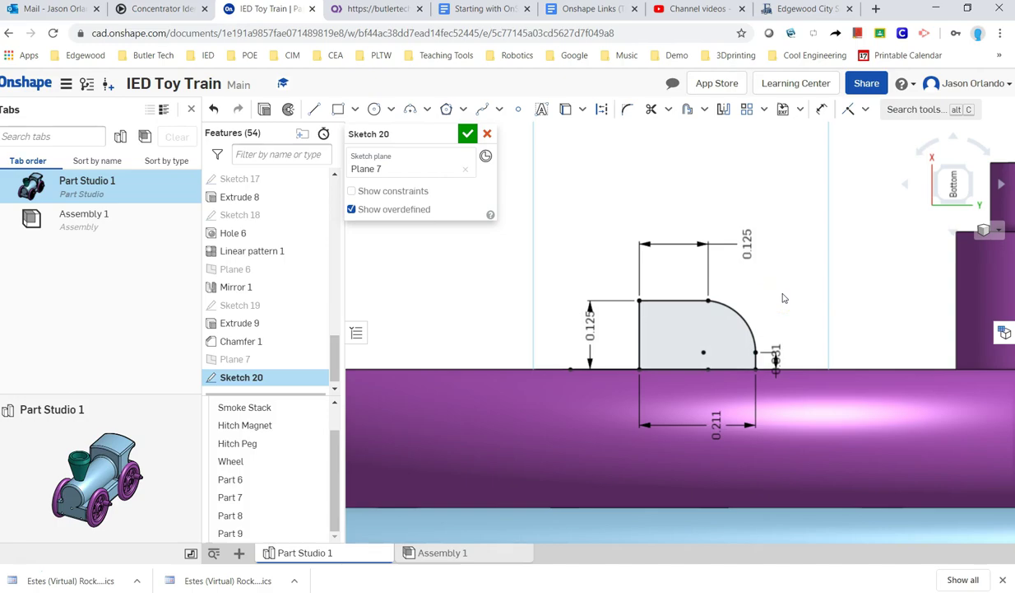
pyautogui.hotkey('alt', 'Tab')
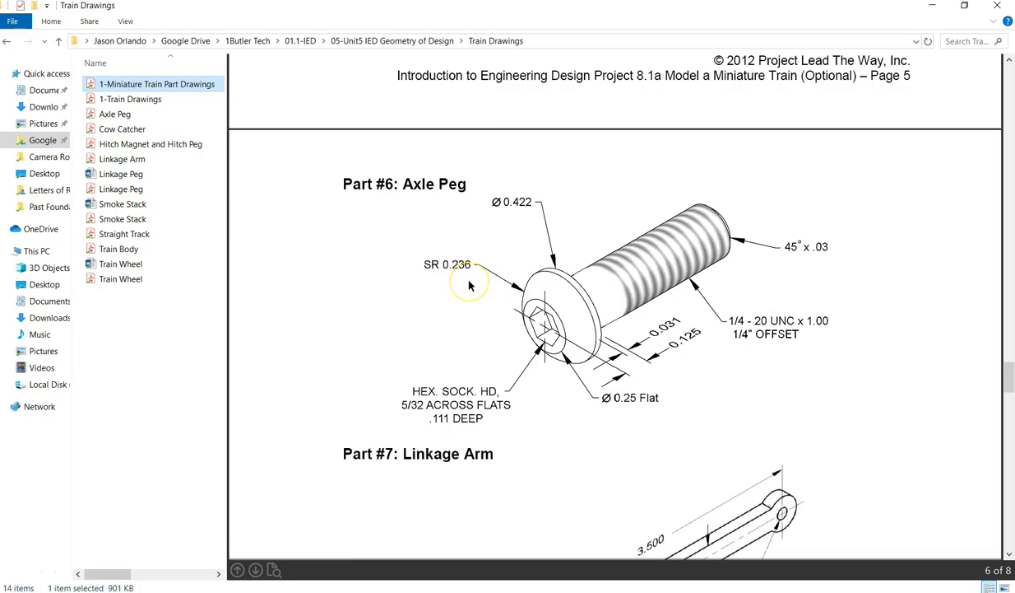
pyautogui.hotkey('alt', 'Tab')
# Try a 0.236 radius dimension on the arc, then undo the unsolvable change
pyautogui.click(822, 110)
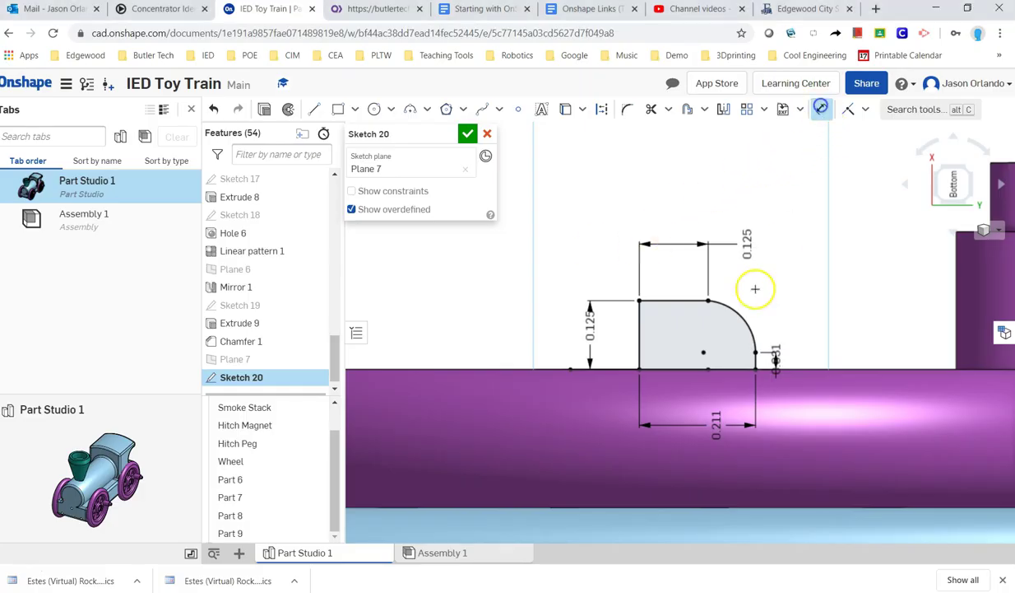
pyautogui.click(733, 312)
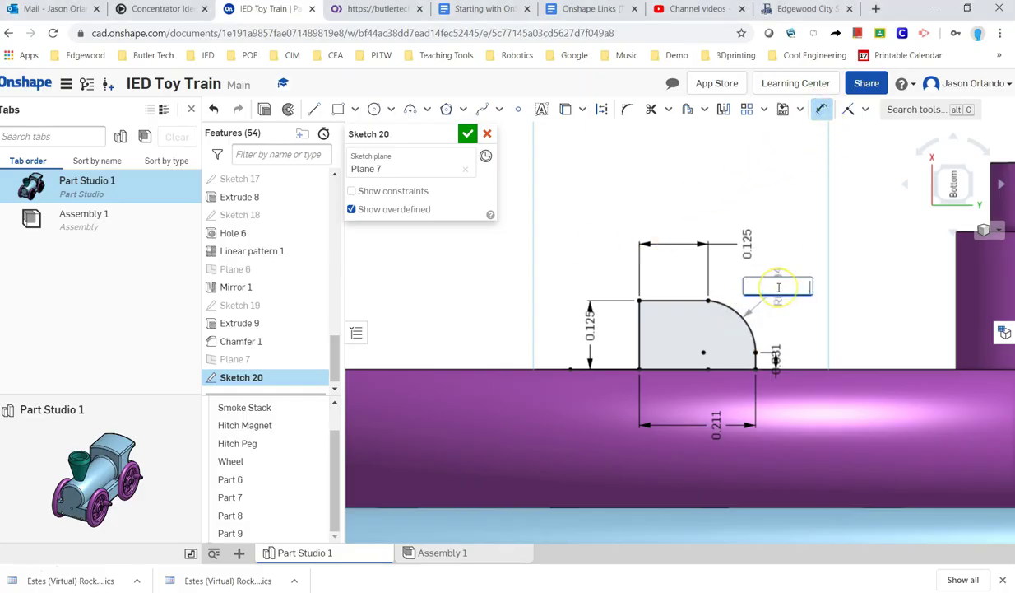
pyautogui.click(778, 286)
pyautogui.write('0.236')
pyautogui.press('Return')
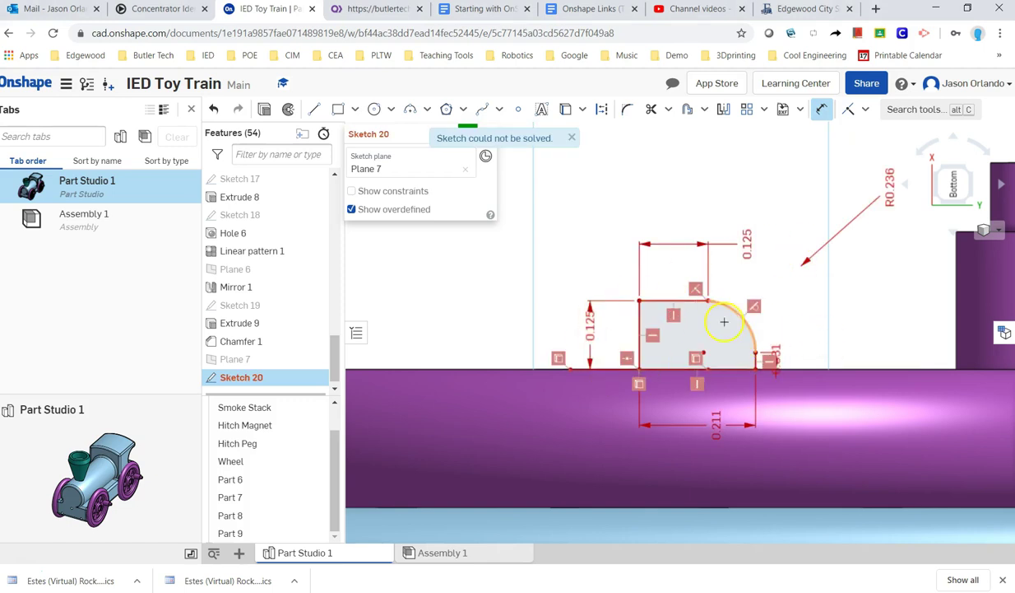
pyautogui.click(217, 110)
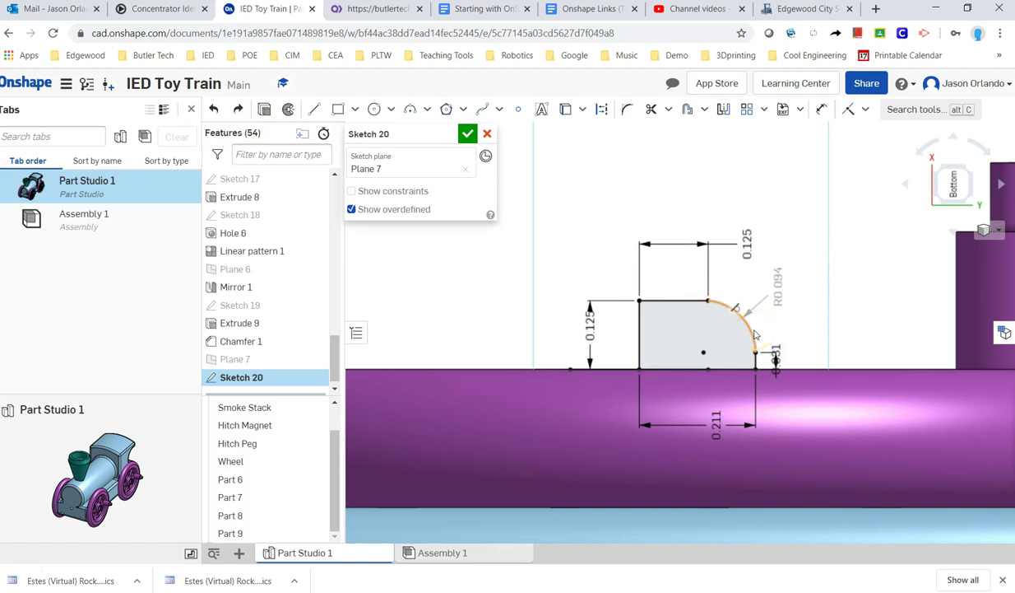
# Delete the rounded arc from the sketch and rework the profile's corner arc
pyautogui.click(734, 310)
pyautogui.click(751, 330)
pyautogui.rightClick(744, 307)
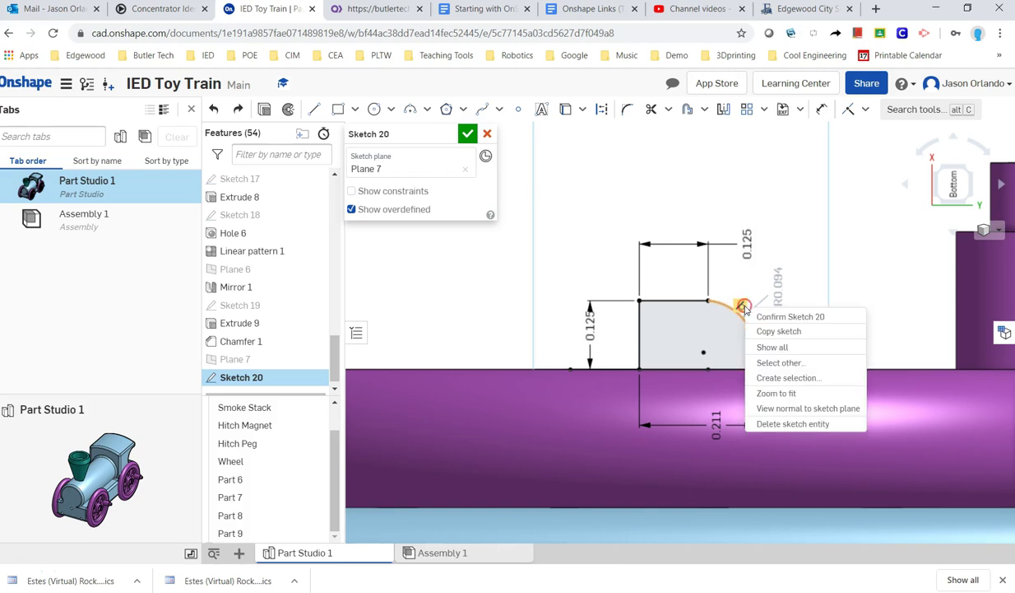
pyautogui.click(790, 425)
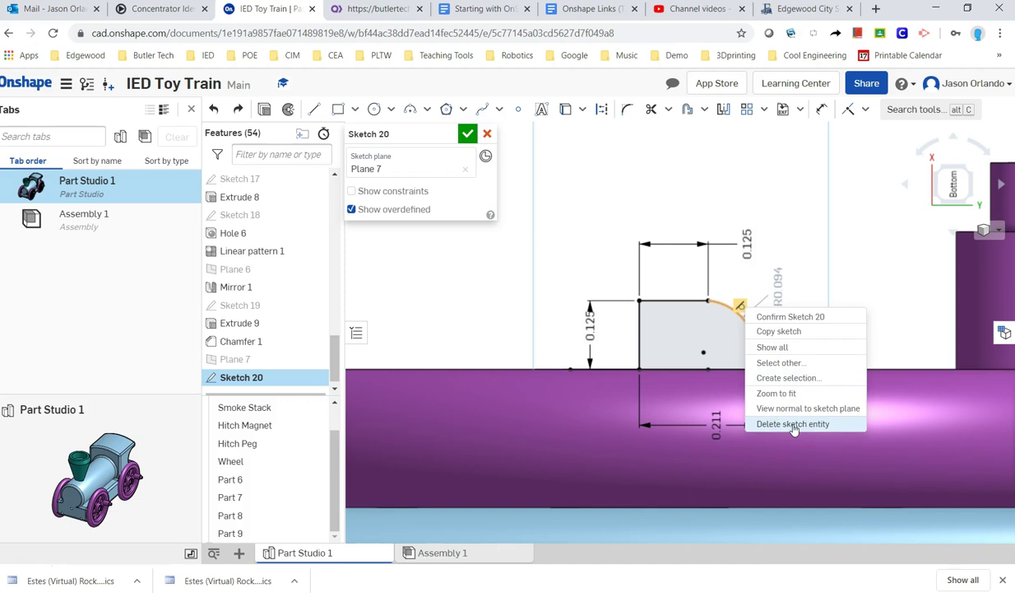
pyautogui.click(793, 424)
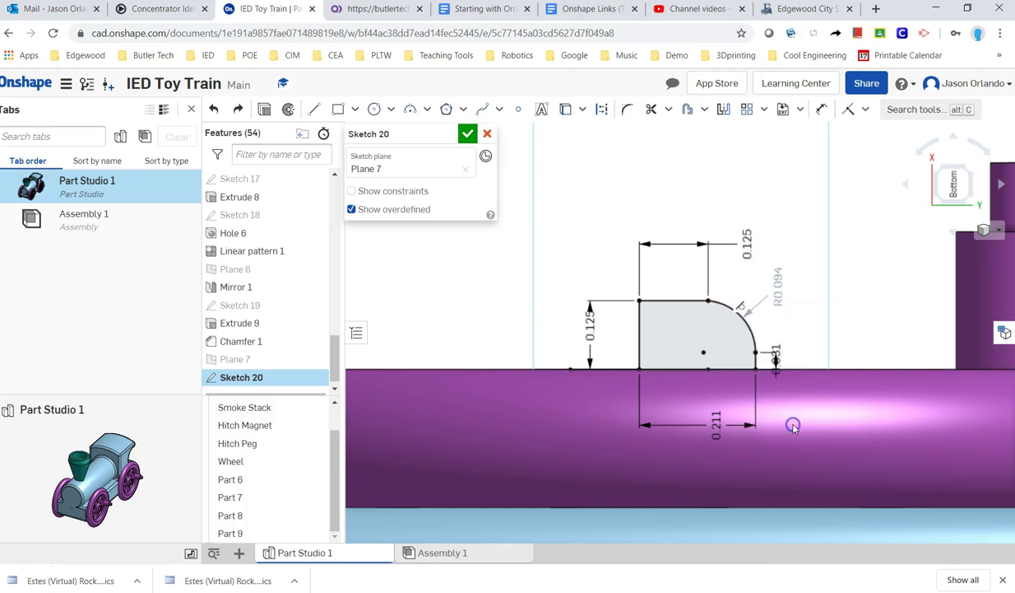
pyautogui.click(749, 320)
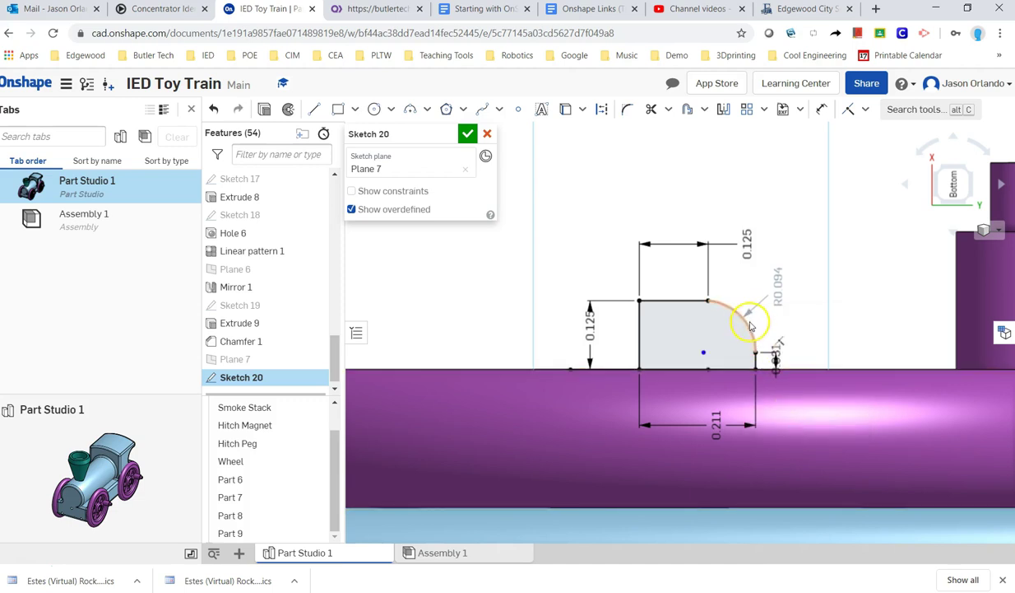
pyautogui.click(820, 339)
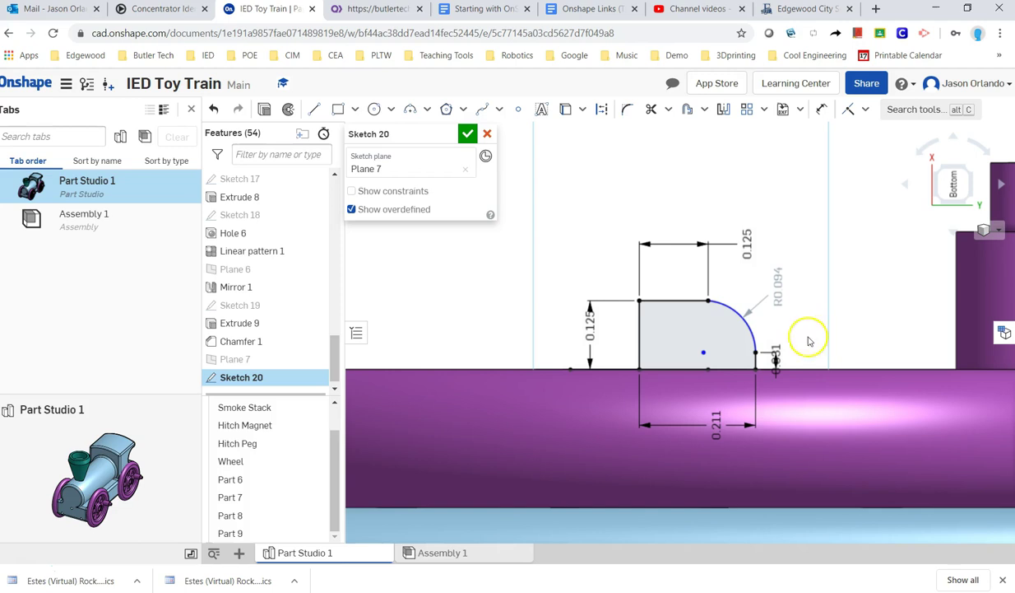
pyautogui.click(708, 356)
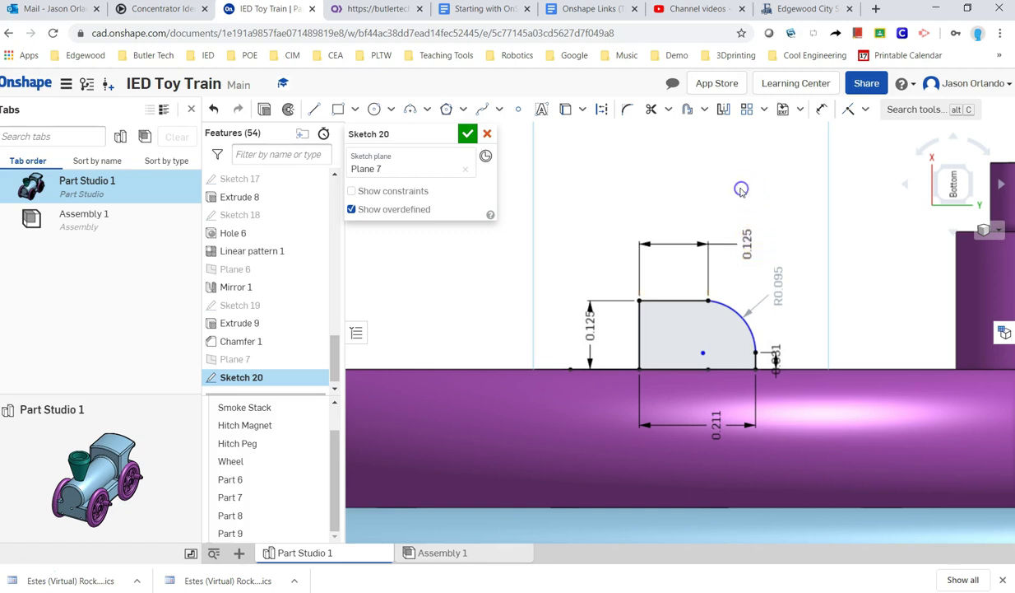
# Dimension the head profile's corner arc with a 0.236 radius
pyautogui.click(821, 110)
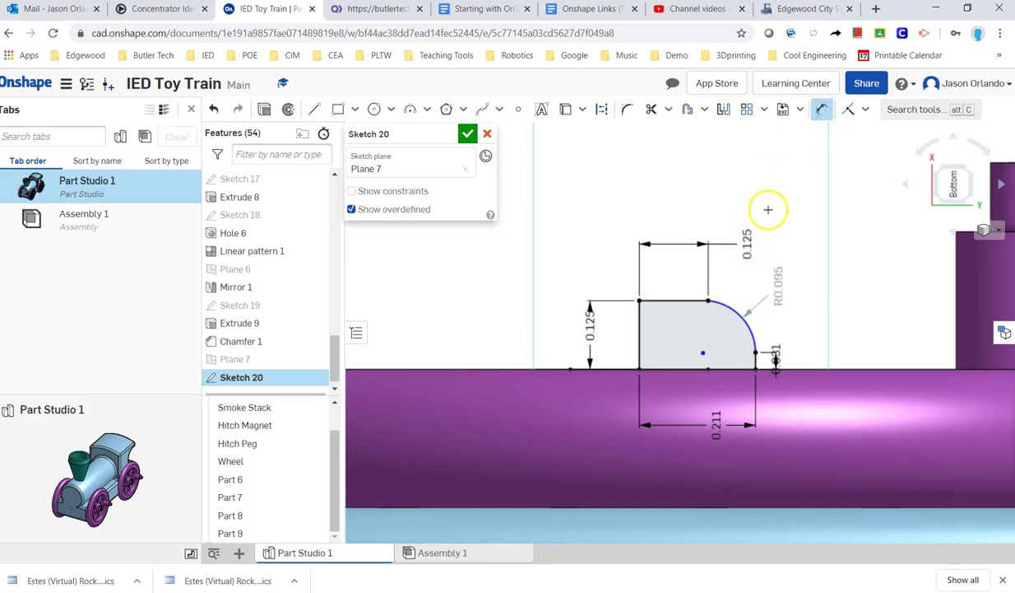
pyautogui.click(733, 306)
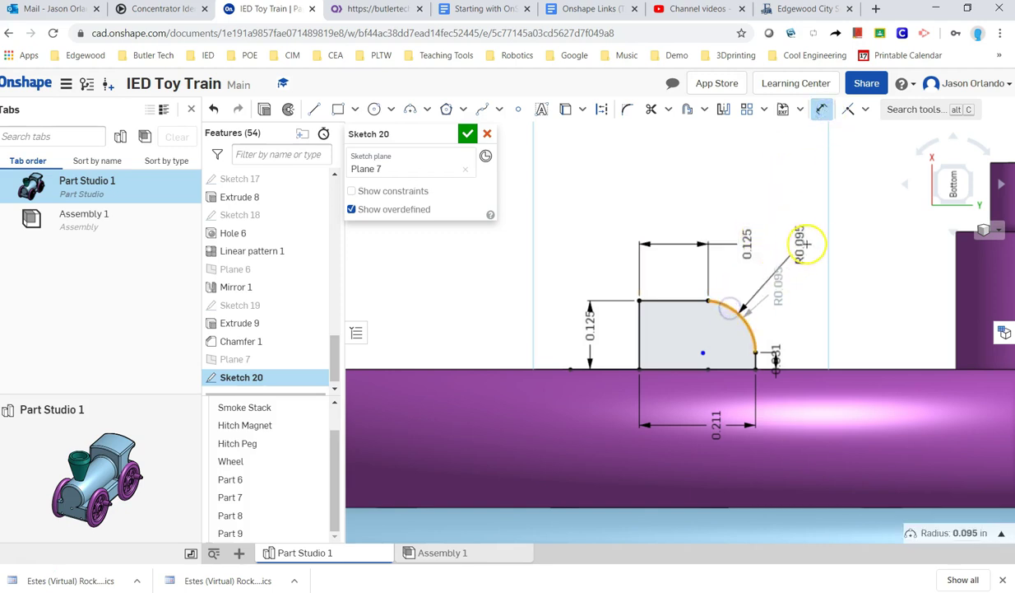
pyautogui.press('Escape')
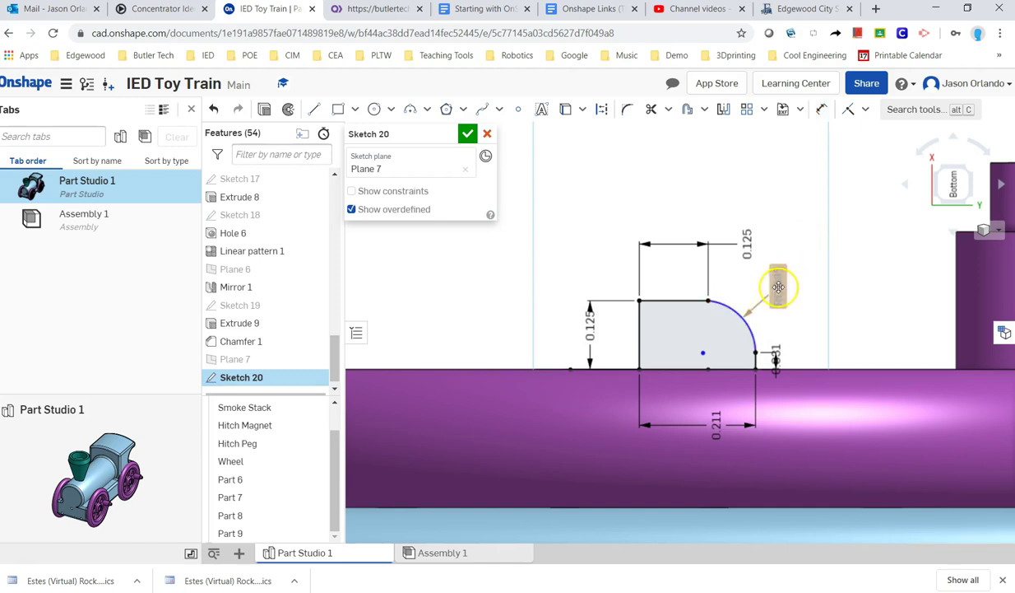
pyautogui.click(821, 109)
pyautogui.click(743, 312)
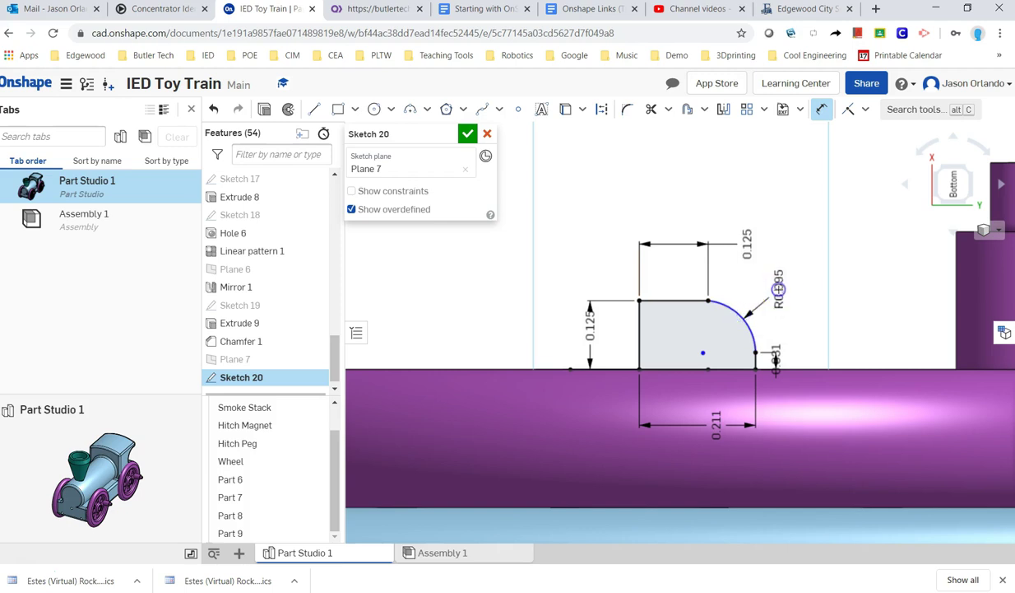
pyautogui.click(778, 288)
pyautogui.write('236')
pyautogui.press('Return')
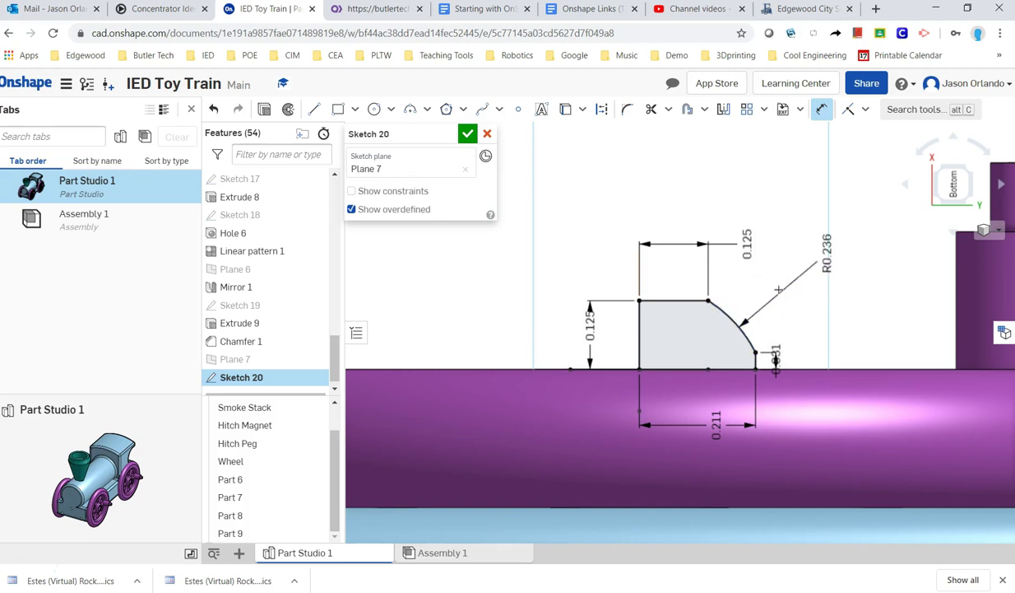
pyautogui.scroll(5, 737, 324)
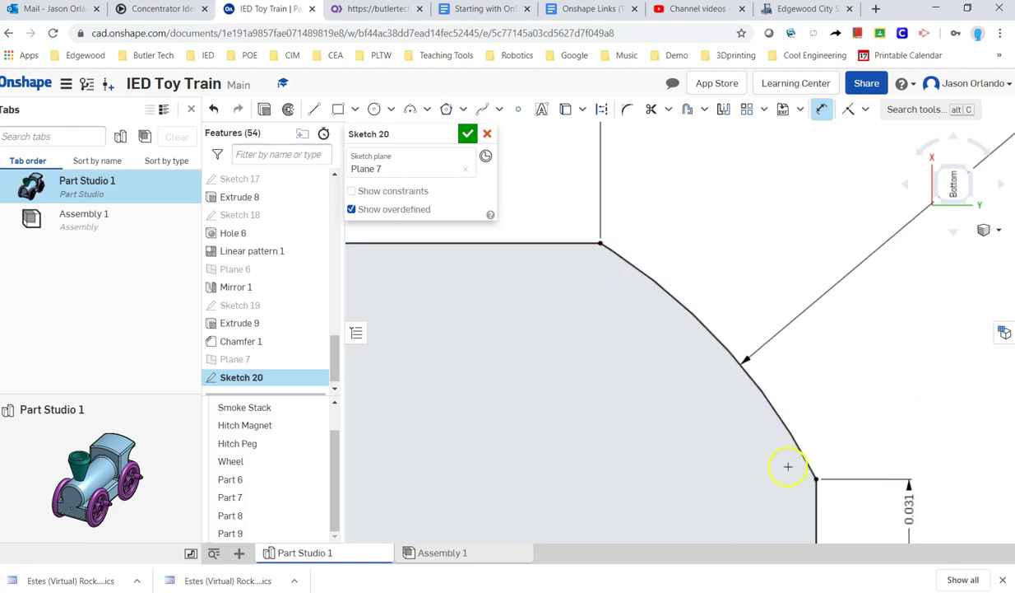
pyautogui.scroll(-5, 778, 436)
pyautogui.scroll(8, 774, 421)
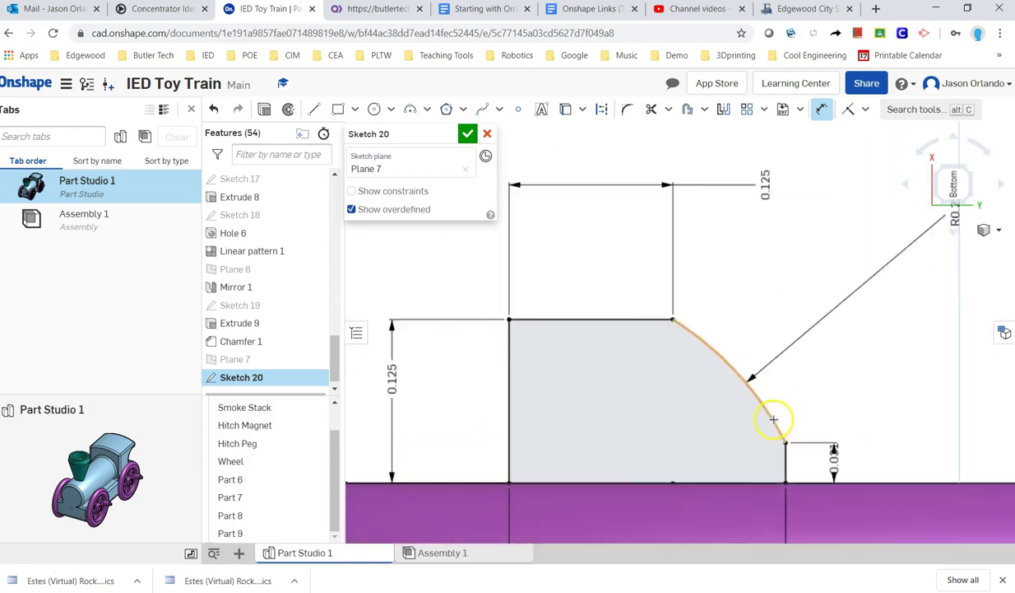
pyautogui.scroll(-8, 756, 404)
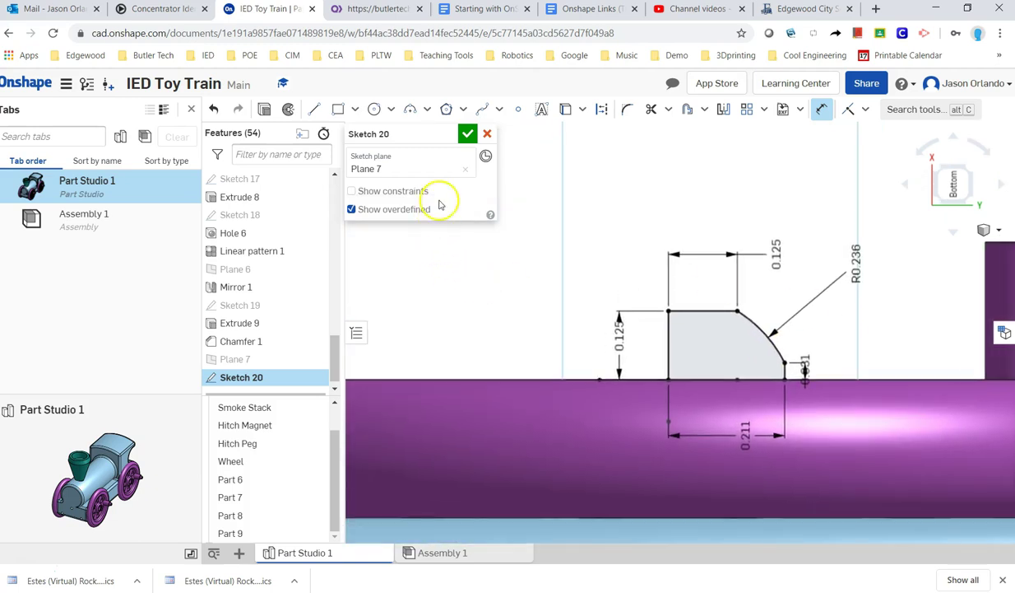
# Close Sketch 20 and revolve its profile about the vertical edge, adding it to Part 9
pyautogui.click(469, 134)
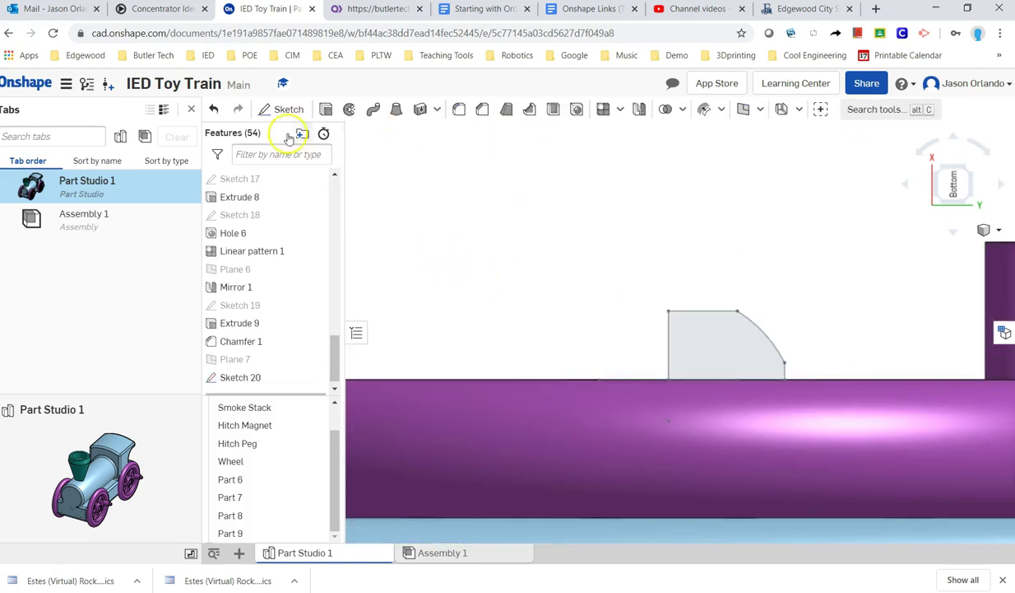
pyautogui.click(351, 108)
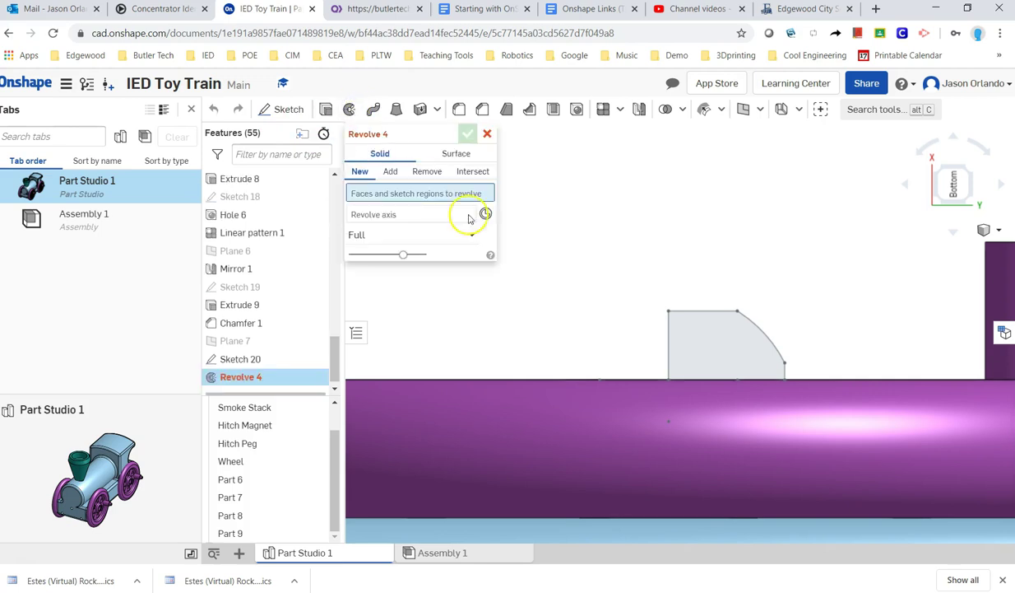
pyautogui.click(729, 346)
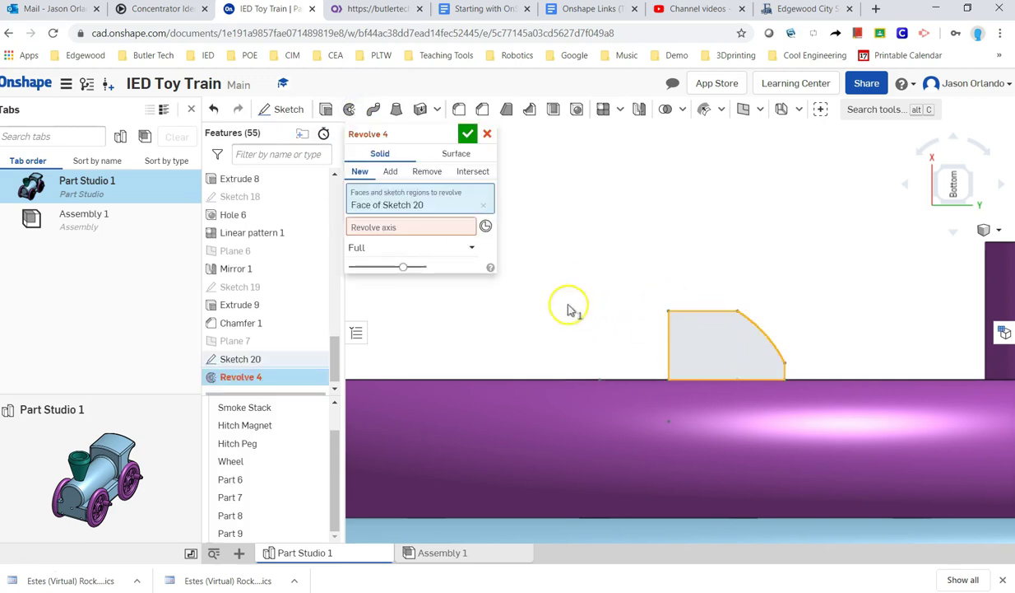
pyautogui.click(380, 229)
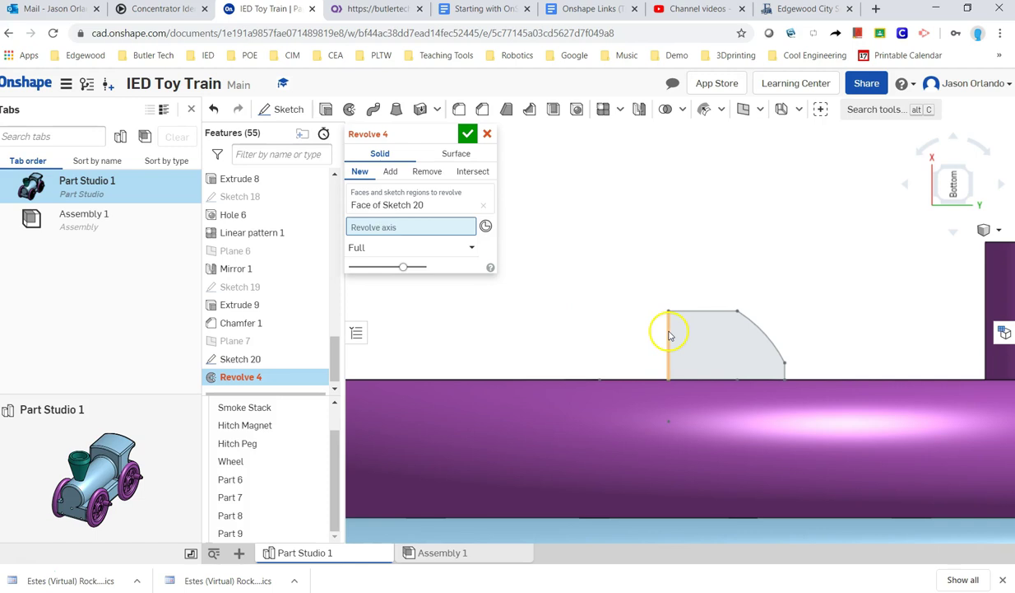
pyautogui.click(669, 335)
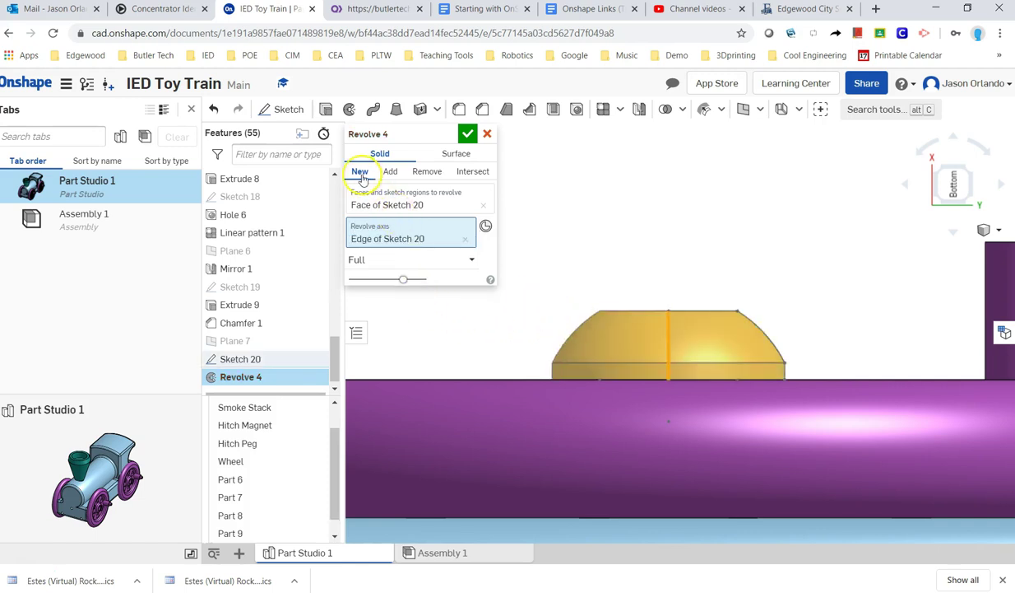
pyautogui.click(390, 171)
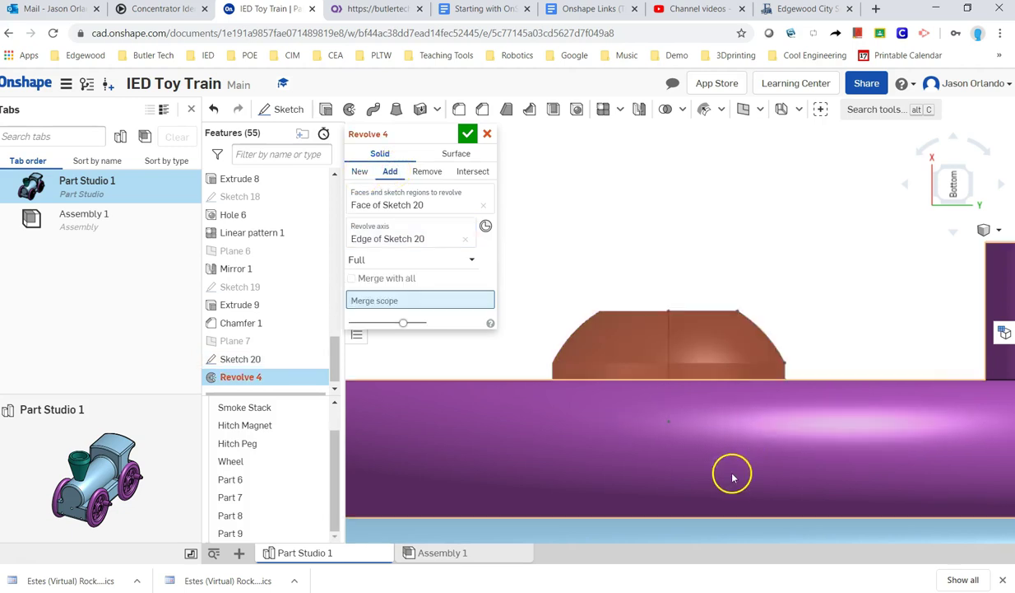
pyautogui.click(385, 303)
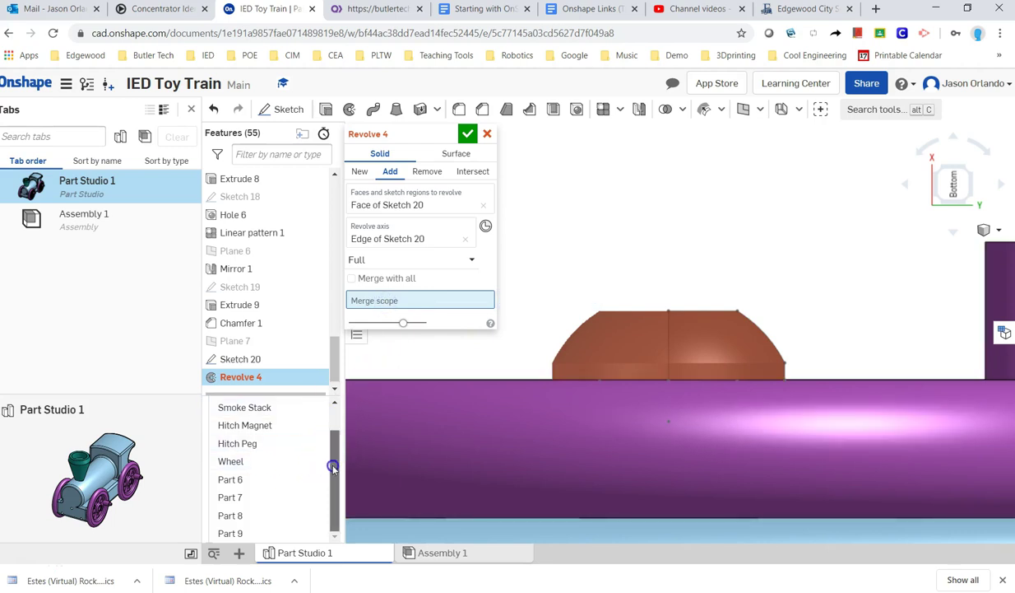
pyautogui.click(230, 535)
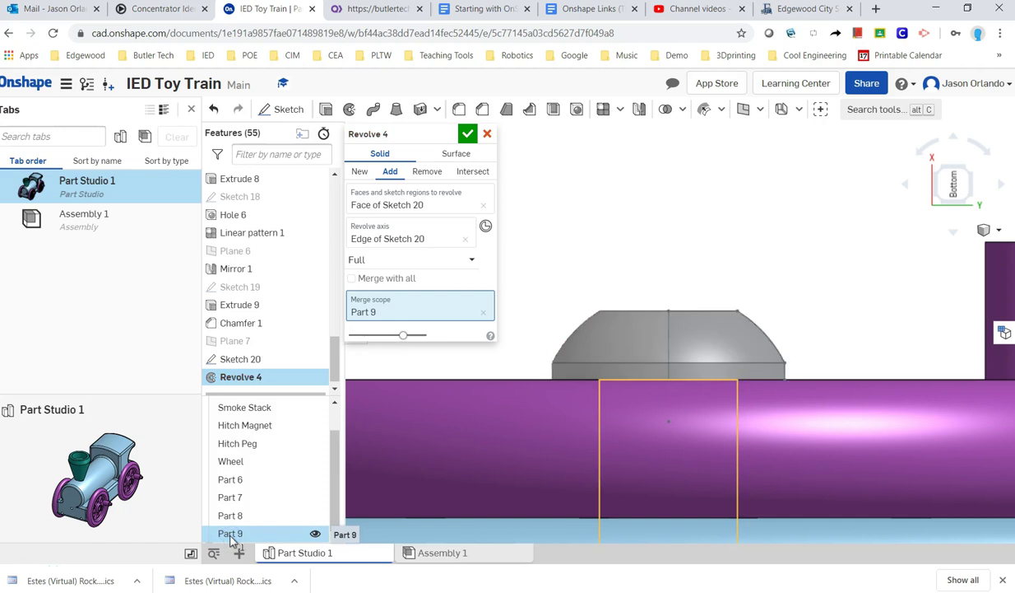
pyautogui.click(468, 136)
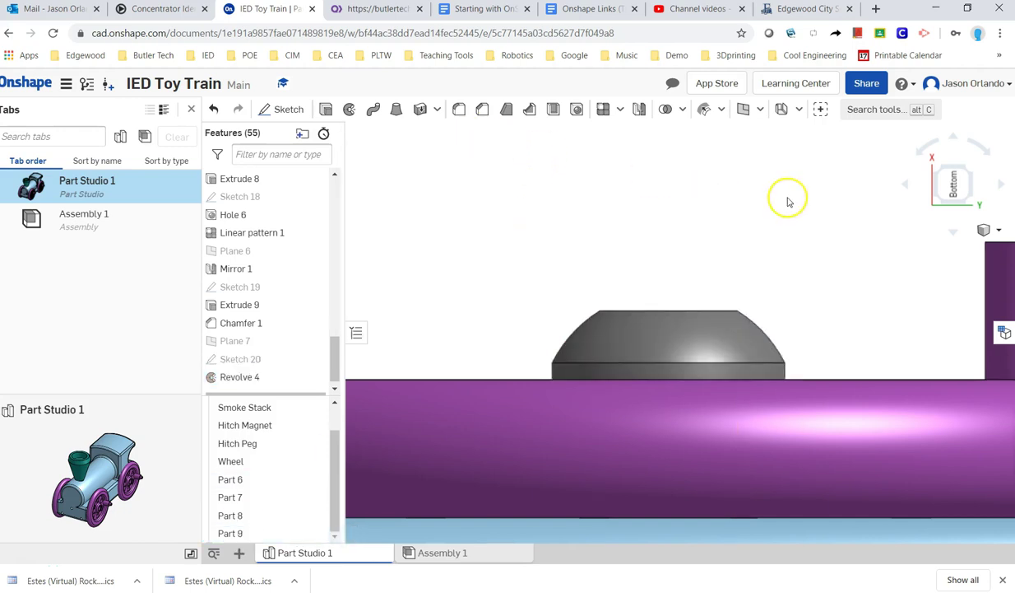
pyautogui.moveTo(787, 199)
pyautogui.mouseDown(button='right')
pyautogui.moveTo(793, 214)
pyautogui.moveTo(765, 255)
pyautogui.moveTo(787, 403)
pyautogui.moveTo(746, 292)
pyautogui.mouseUp(button='right')
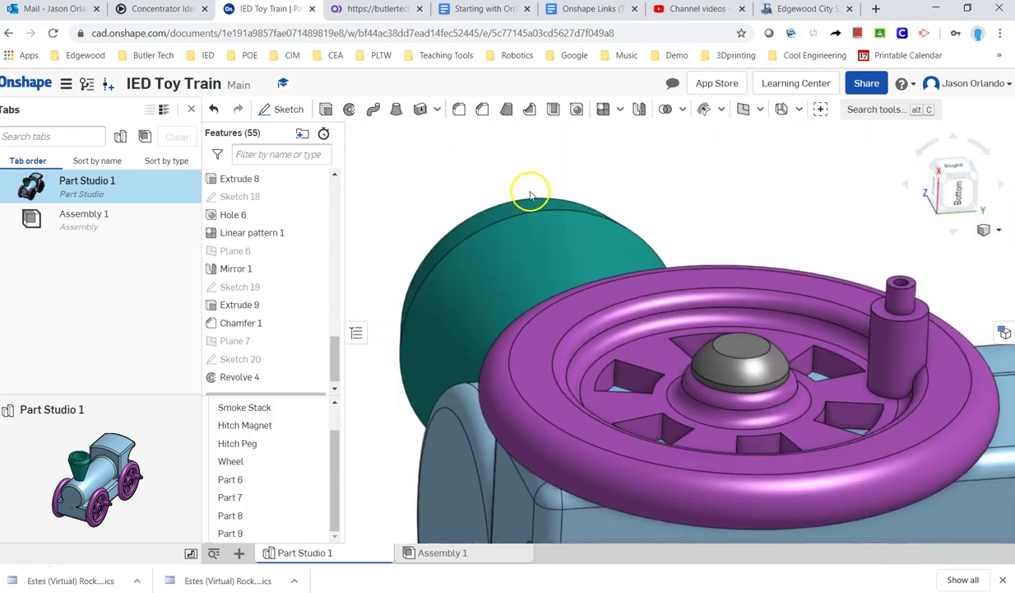
# Start a new sketch on the domed head's face, viewed normal to it
pyautogui.click(290, 109)
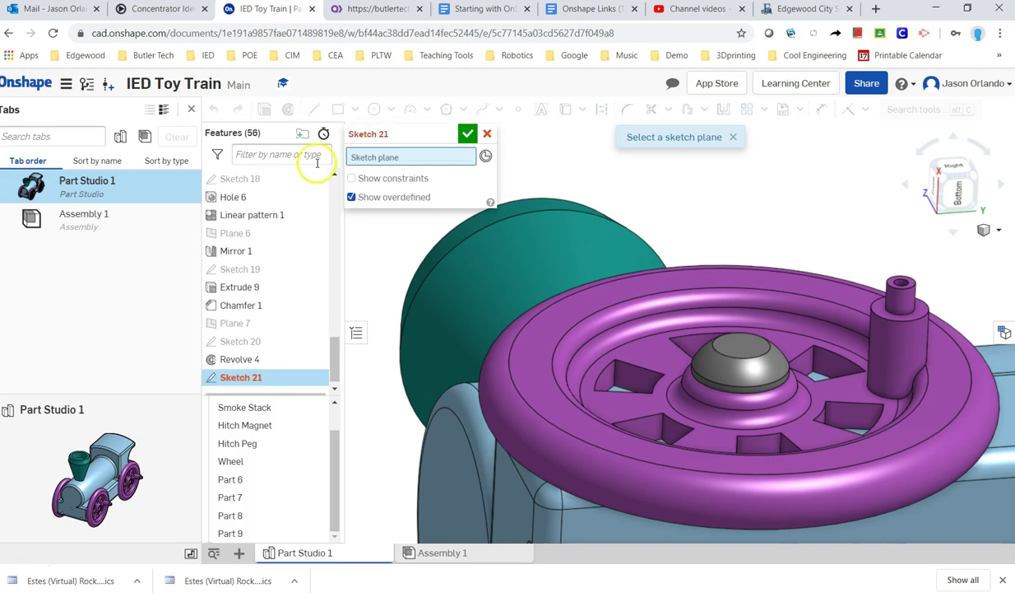
pyautogui.click(744, 351)
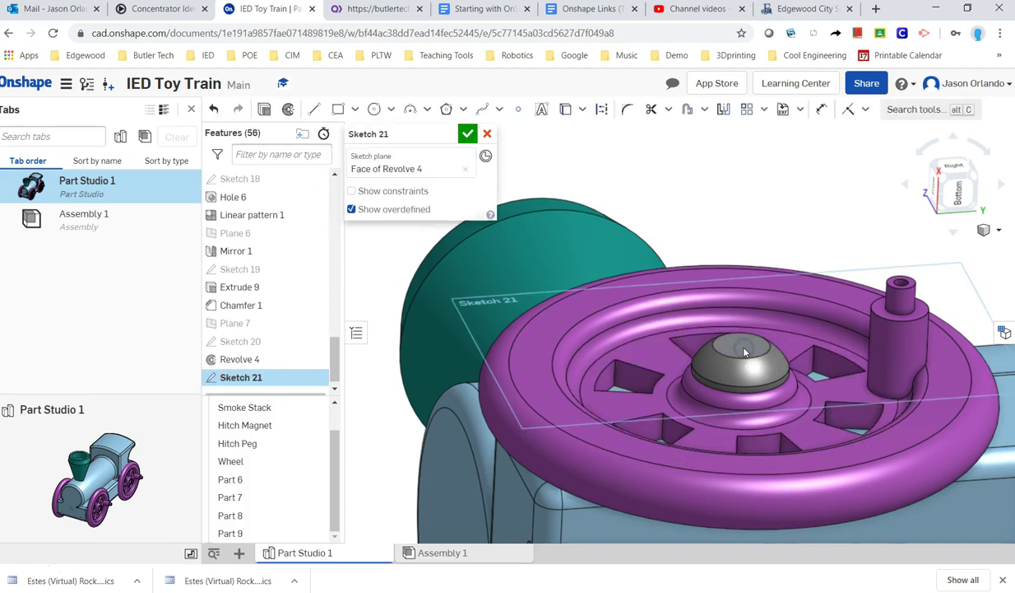
pyautogui.press('n')
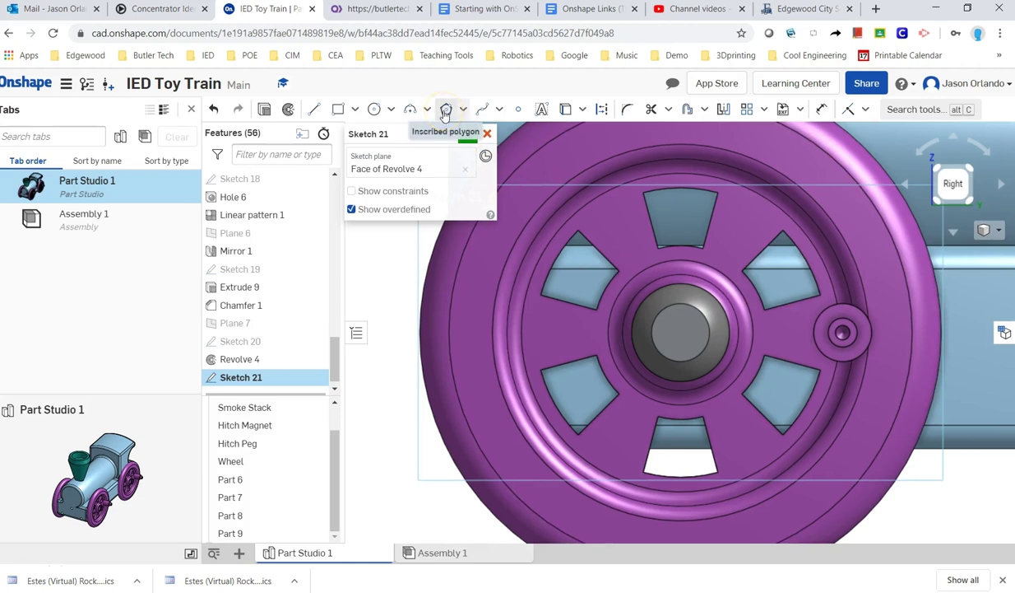
# Draw a six-sided inscribed polygon centred on the hub, then check the drawing's hex socket callout
pyautogui.click(444, 112)
pyautogui.click(678, 334)
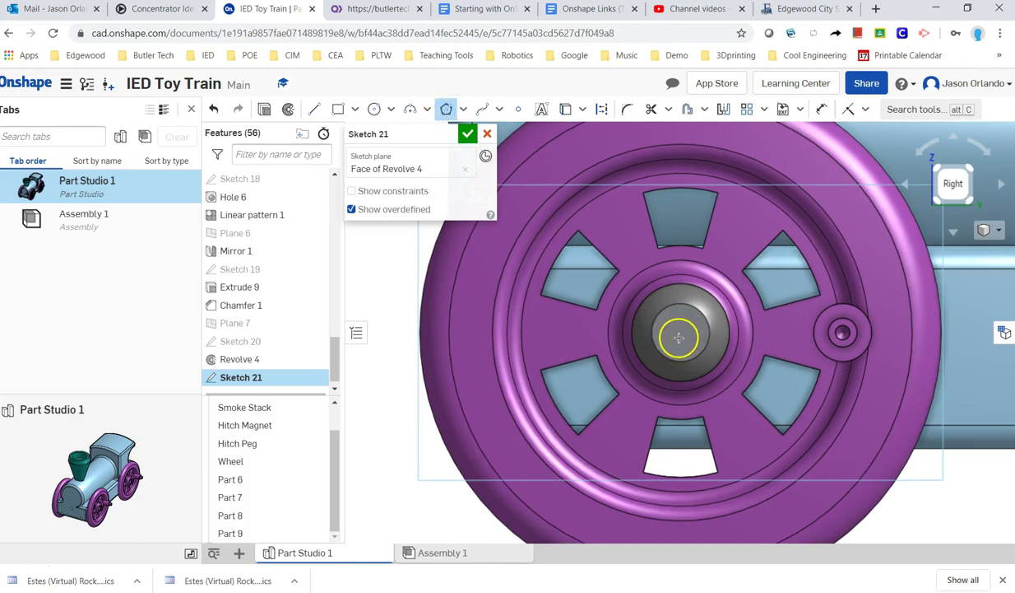
pyautogui.scroll(-2, 677, 334)
pyautogui.scroll(6, 675, 335)
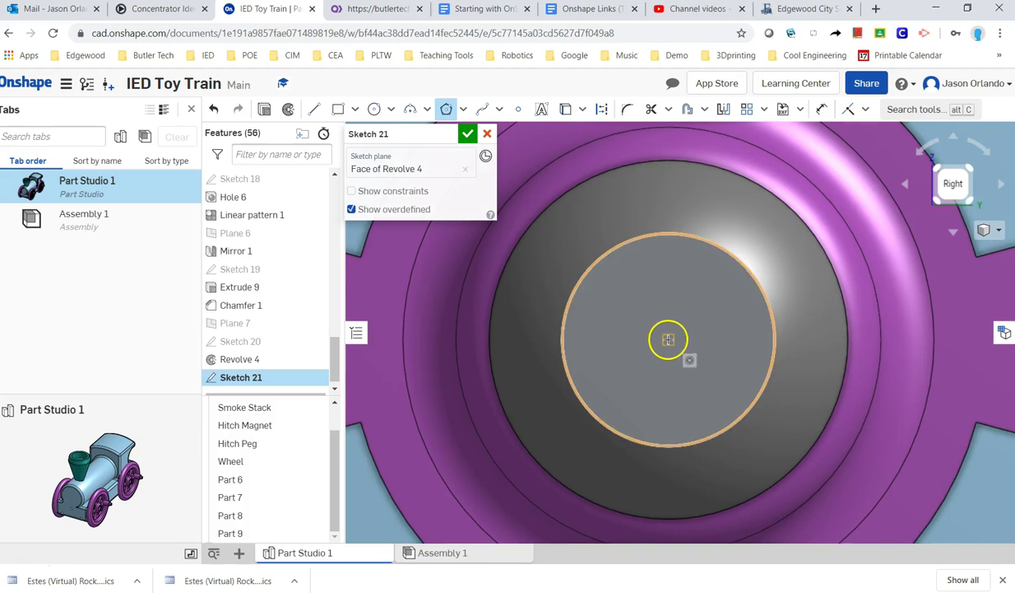
pyautogui.moveTo(669, 339); pyautogui.dragTo(671, 409)
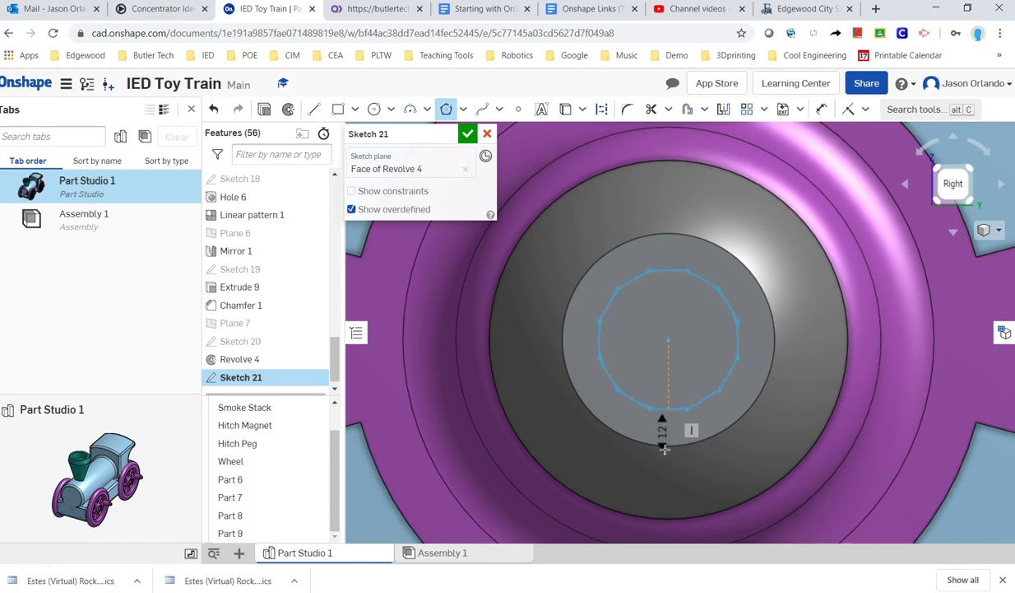
pyautogui.click(665, 437)
pyautogui.scroll(-1, 666, 410)
pyautogui.scroll(6, 664, 420)
pyautogui.scroll(-6, 667, 428)
pyautogui.click(668, 413)
pyautogui.hotkey('alt', 'Tab')
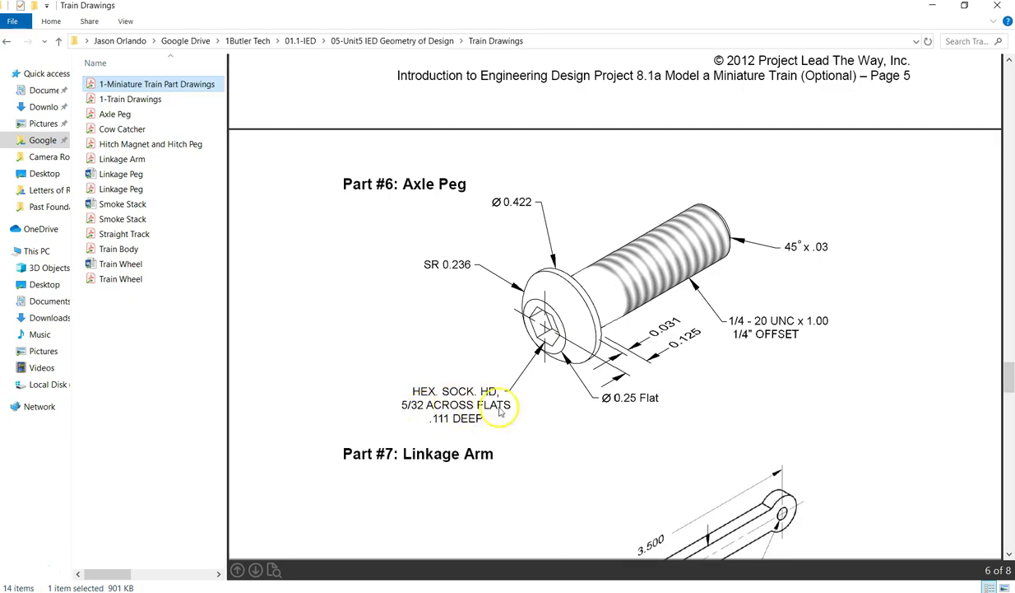
# Dimension the hexagon 5/32 (0.156) across flats and close Sketch 21
pyautogui.hotkey('alt', 'Tab')
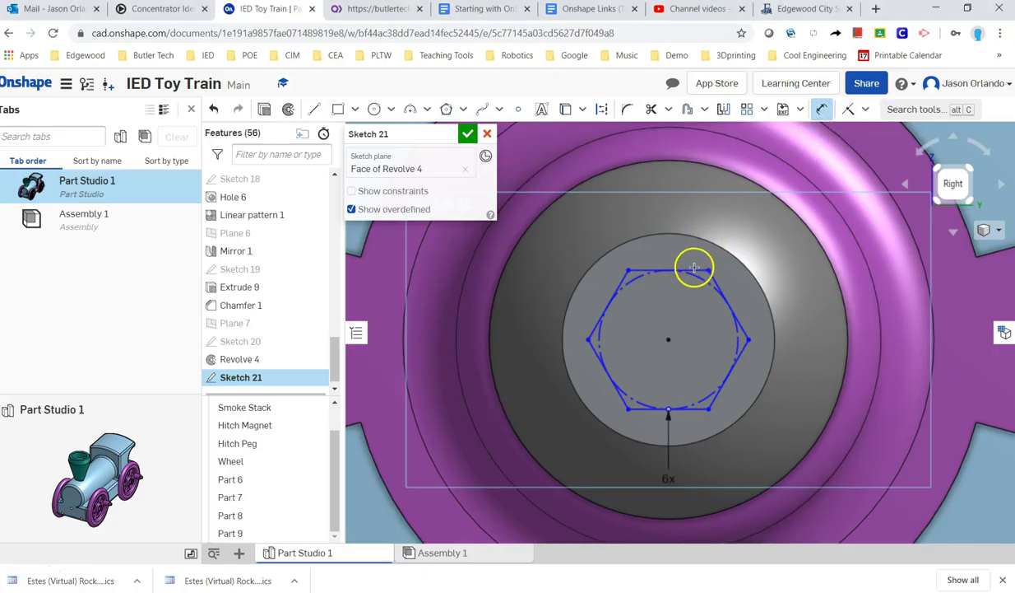
pyautogui.click(694, 267)
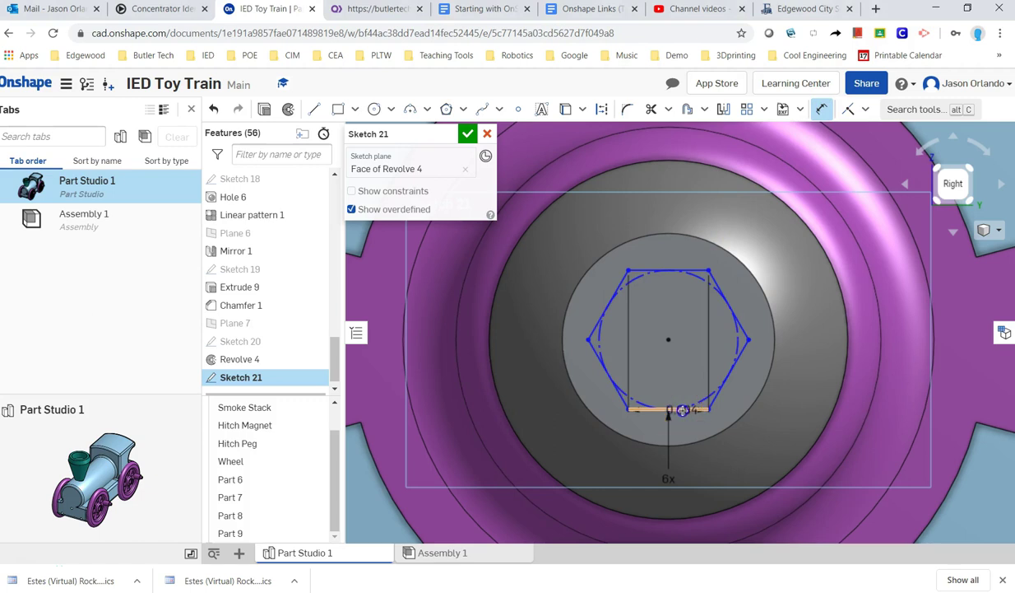
pyautogui.click(682, 409)
pyautogui.click(815, 329)
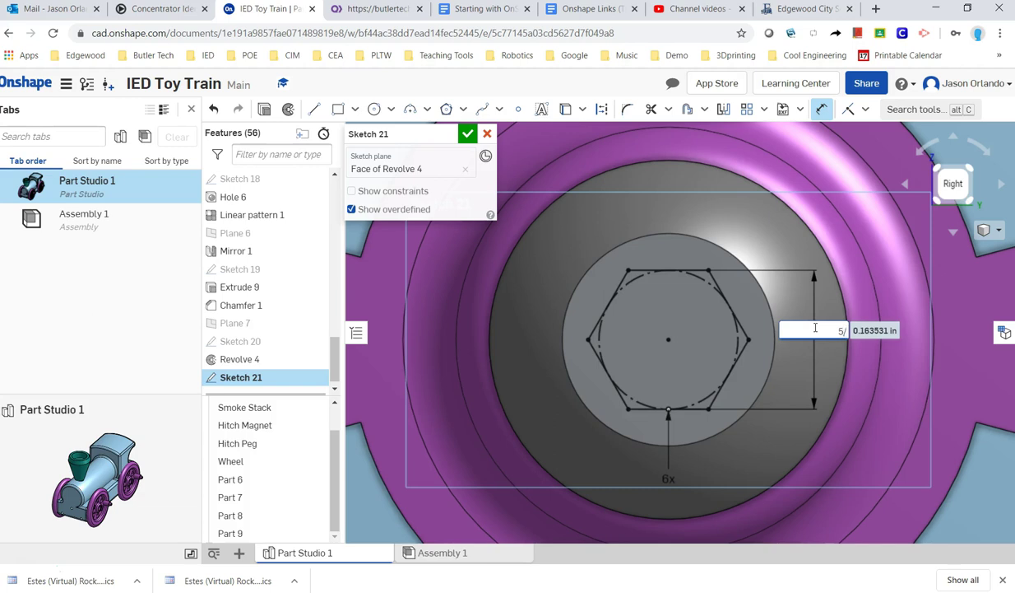
pyautogui.press('Return')
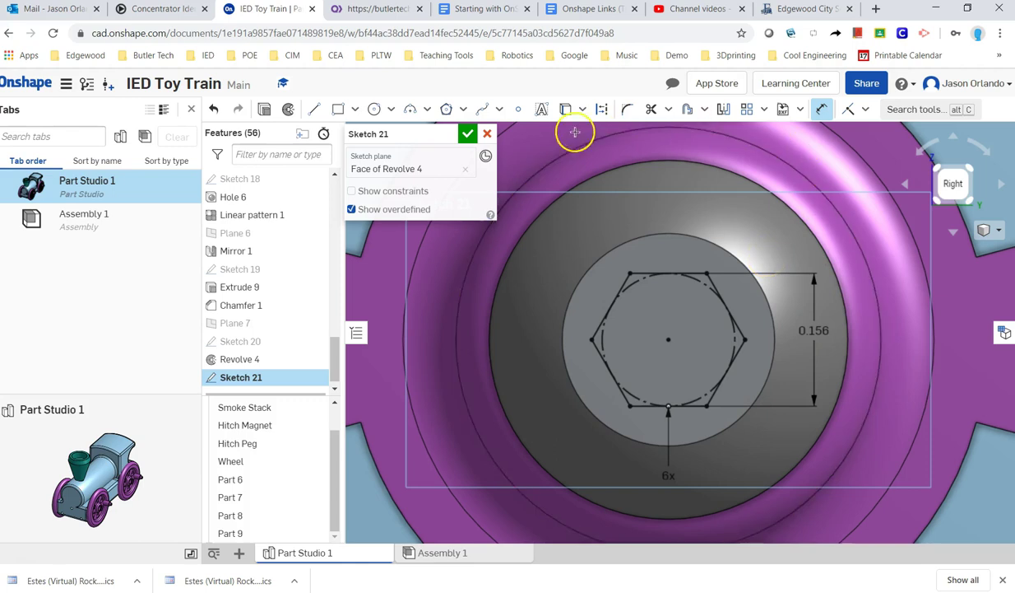
pyautogui.click(468, 133)
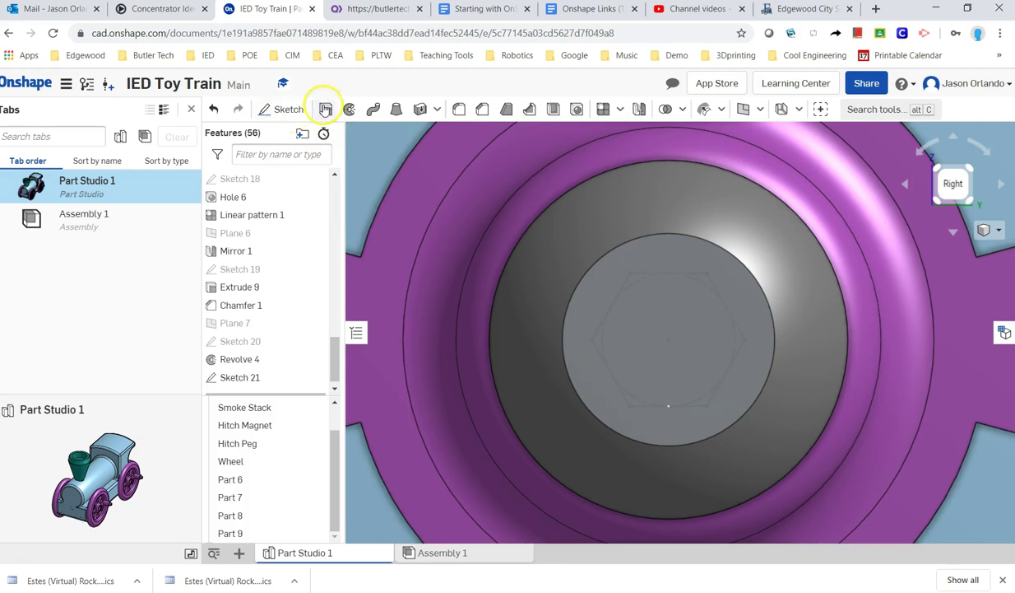
# Start an extrude on the hexagon region of the peg's domed head, checking the socket depth on the drawing
pyautogui.click(326, 109)
pyautogui.click(650, 316)
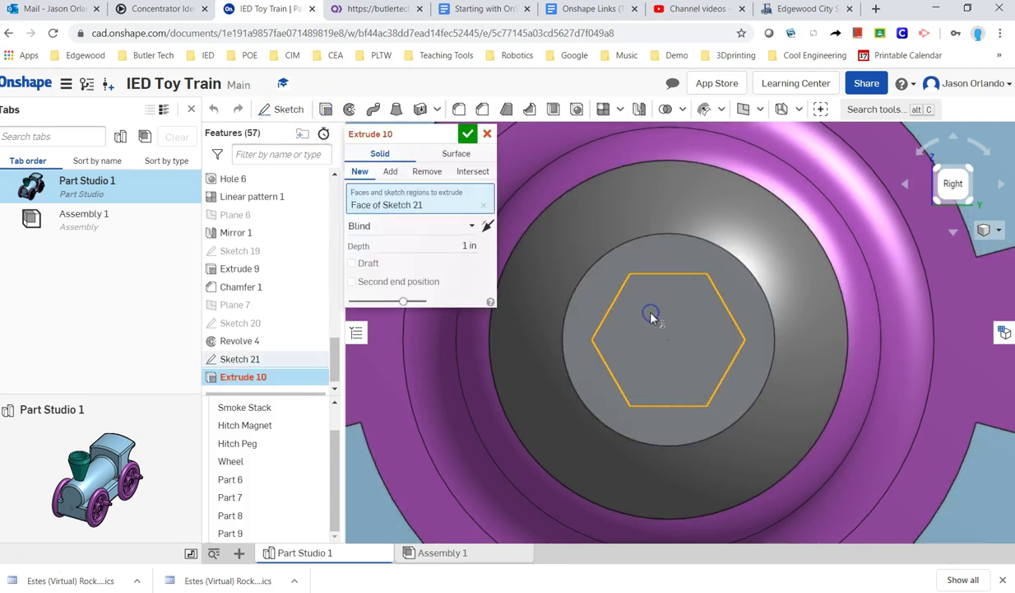
pyautogui.moveTo(638, 318); pyautogui.dragTo(683, 340, button='right')
pyautogui.scroll(-10, 683, 340)
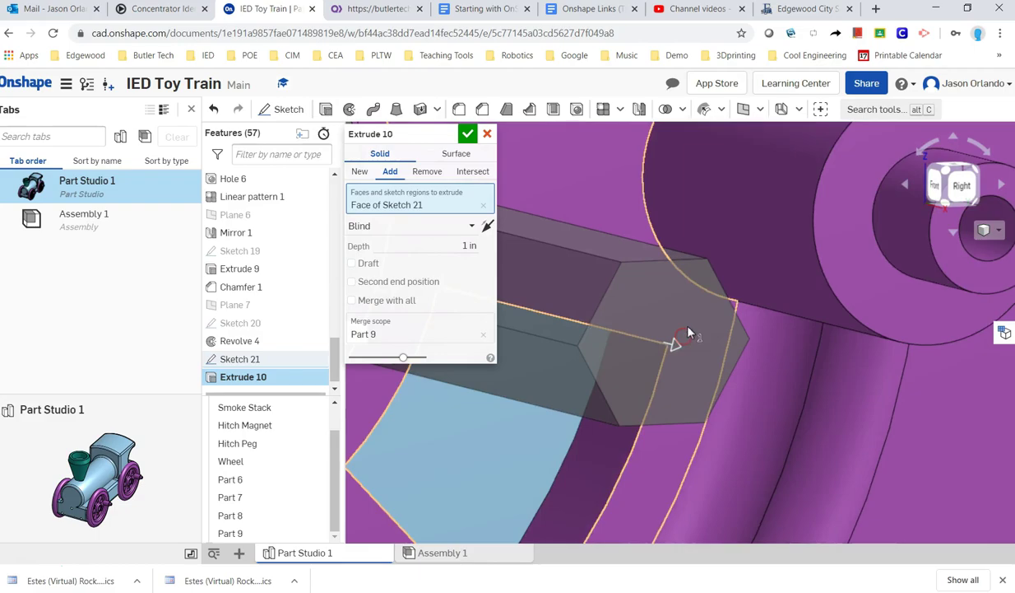
pyautogui.hotkey('alt', 'Tab')
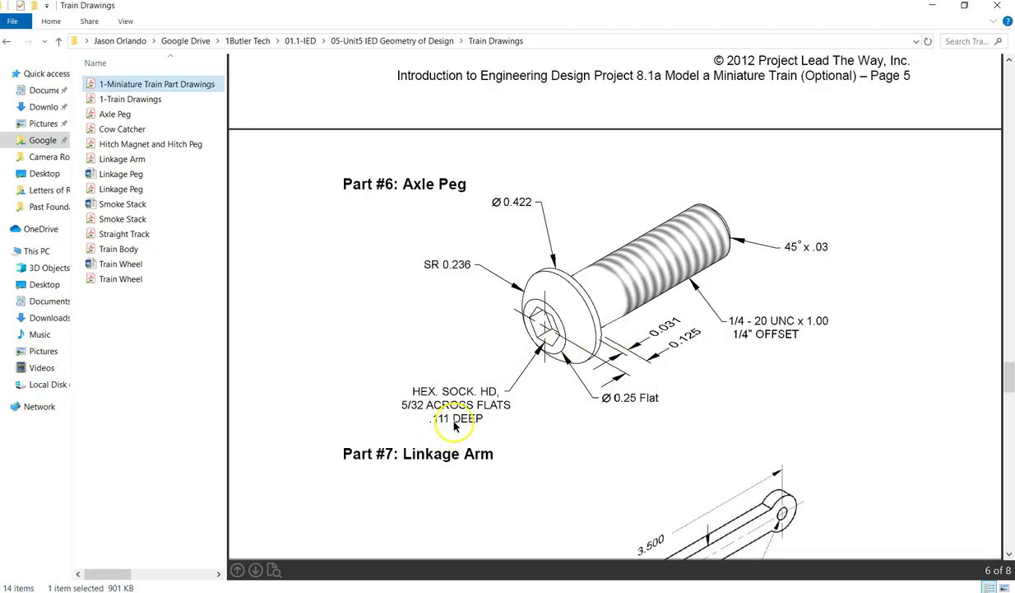
pyautogui.hotkey('alt', 'Tab')
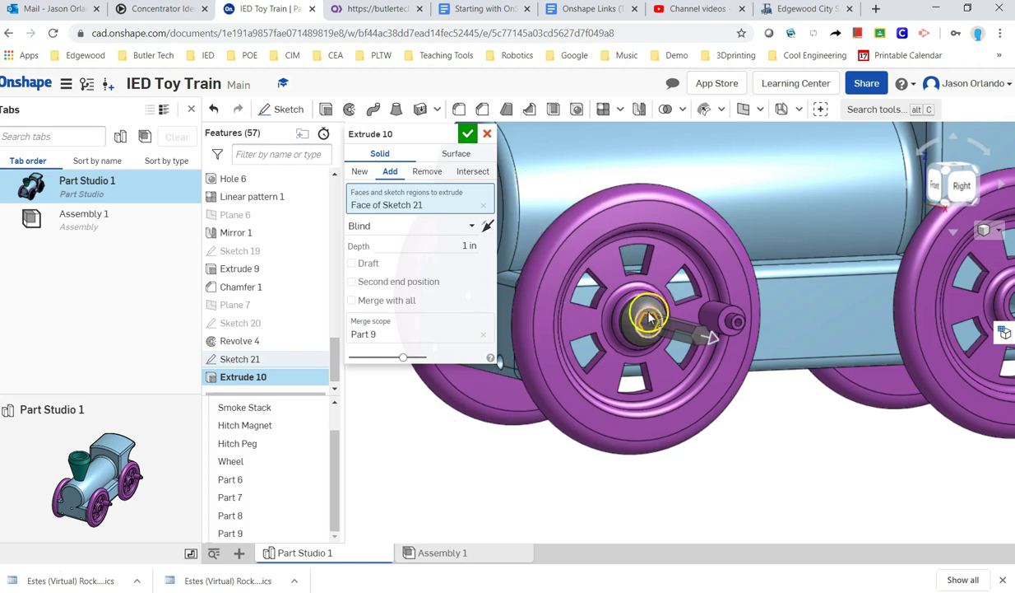
pyautogui.scroll(10, 643, 321)
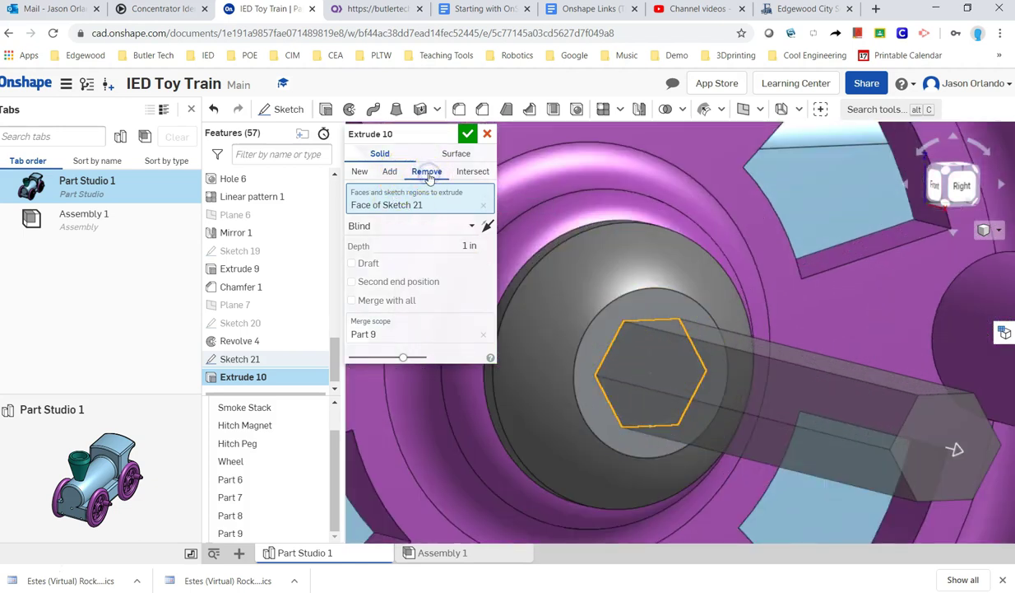
# Set the extrude to Remove with a 0.111 in depth and confirm the hex socket cut
pyautogui.click(427, 171)
pyautogui.click(457, 245)
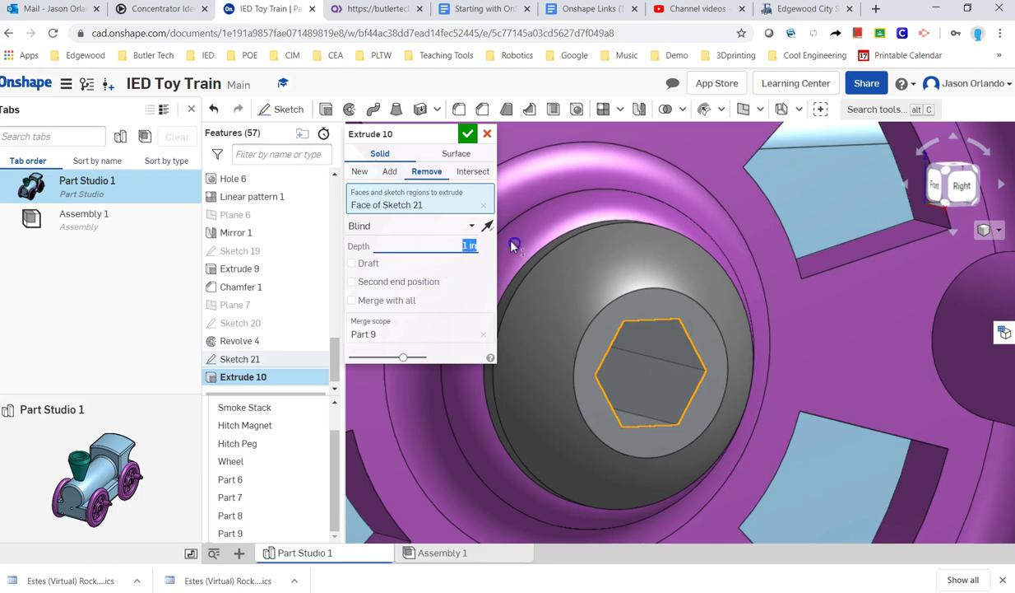
pyautogui.write('111')
pyautogui.click(467, 134)
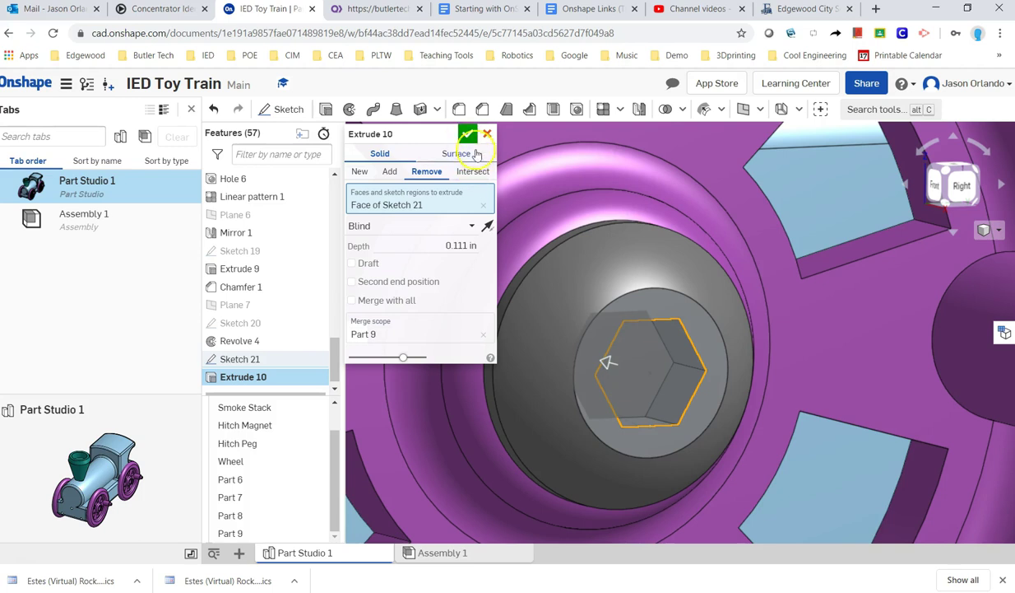
pyautogui.click(467, 134)
pyautogui.scroll(-5, 465, 238)
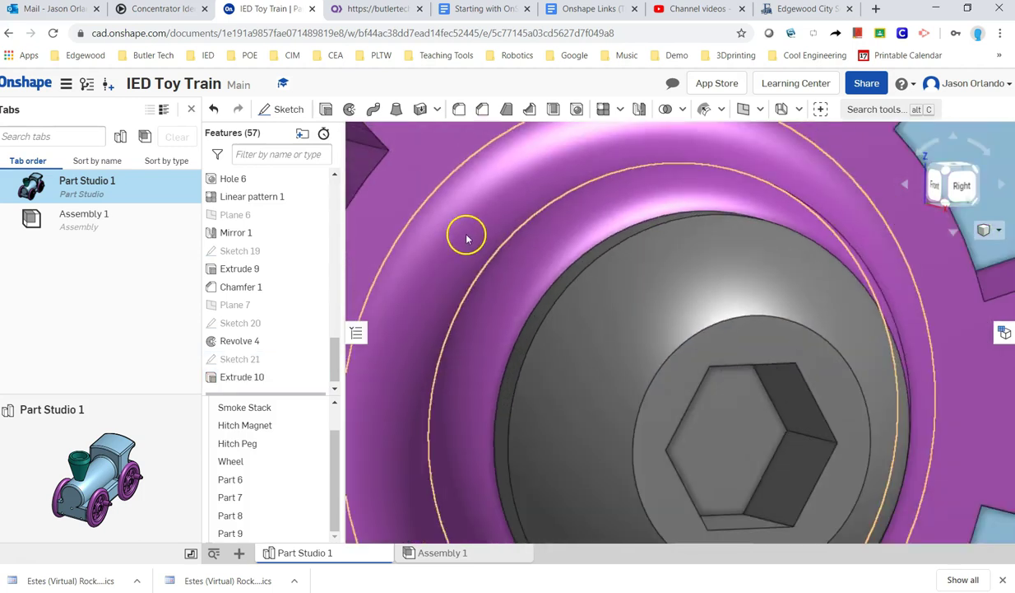
# Rename Part 9 to 'Axle Peg' and give it an orange appearance
pyautogui.rightClick(233, 533)
pyautogui.click(272, 319)
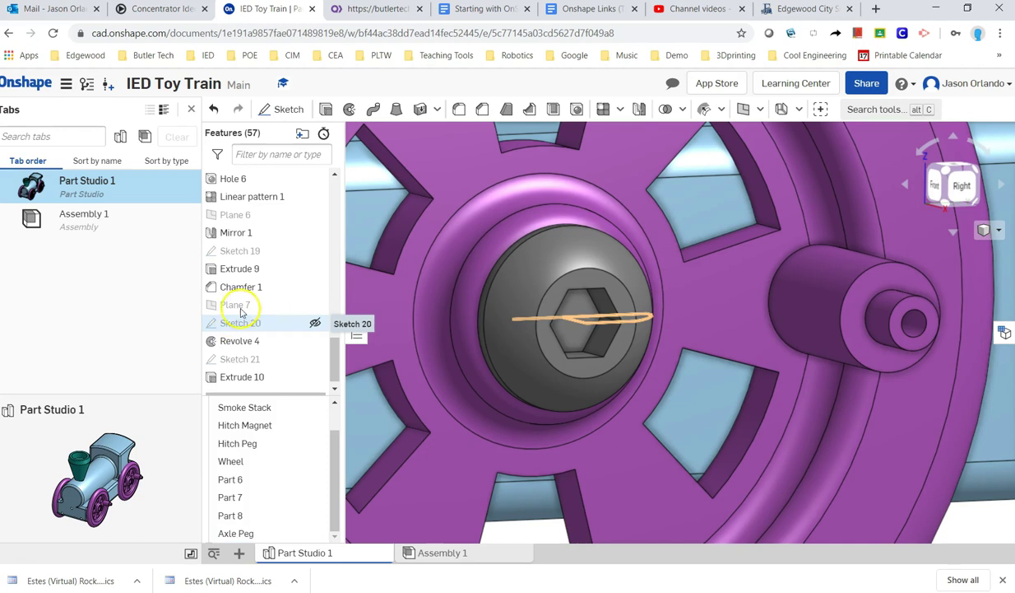
pyautogui.rightClick(234, 533)
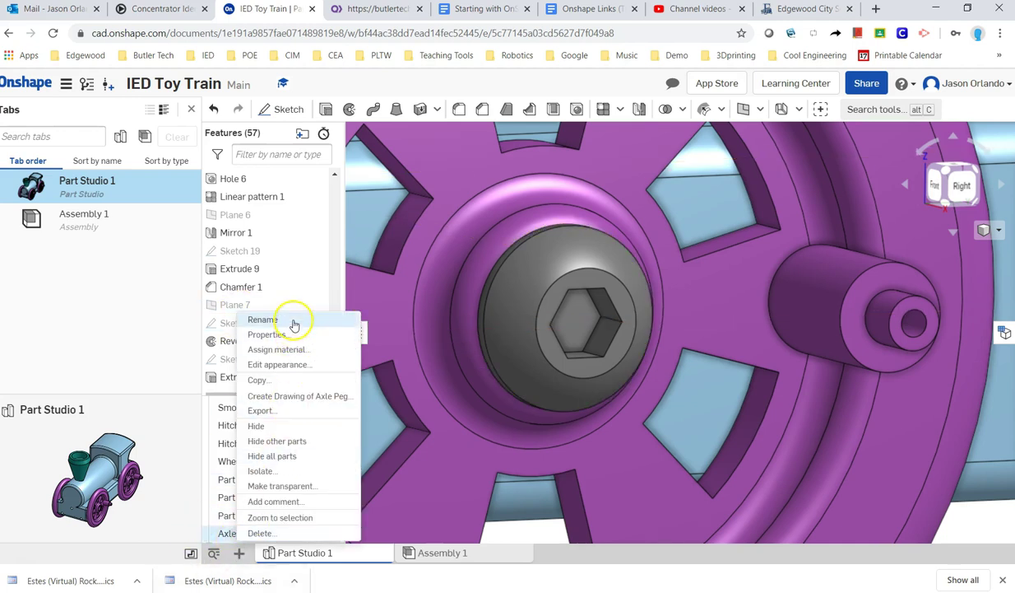
pyautogui.click(287, 365)
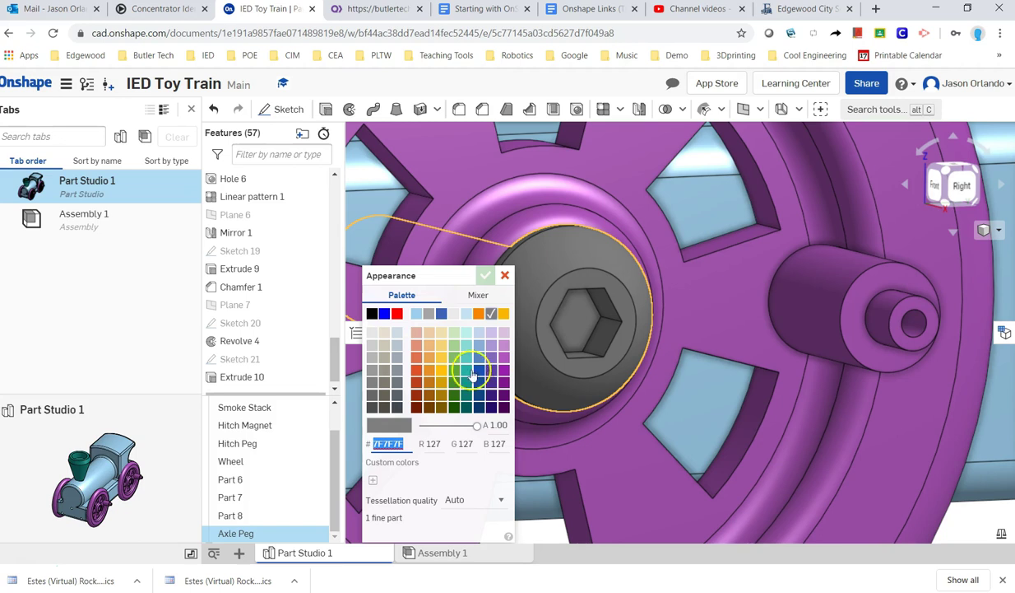
pyautogui.click(419, 385)
pyautogui.click(485, 275)
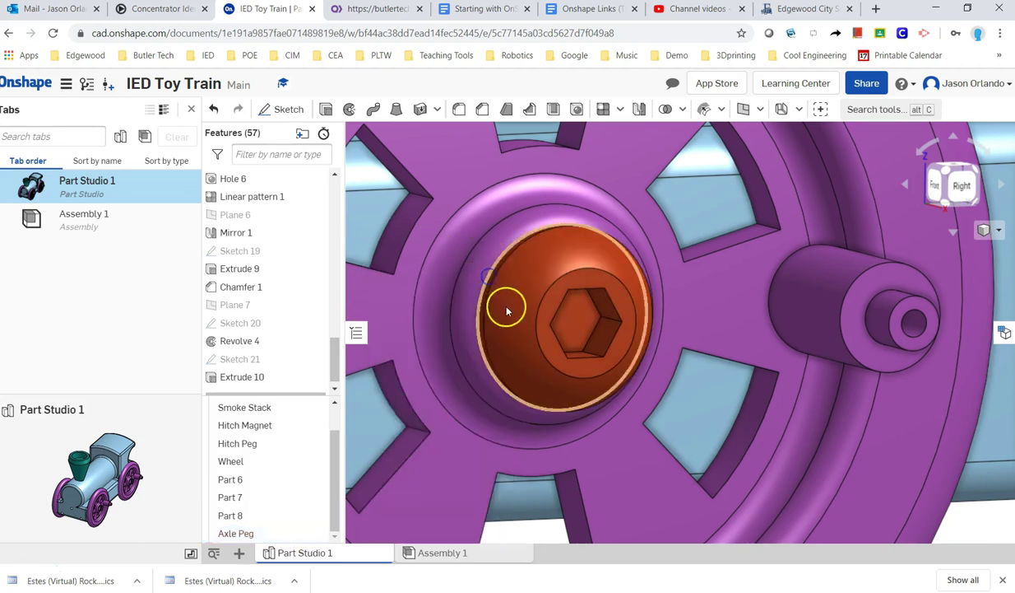
pyautogui.scroll(2, 507, 310)
pyautogui.scroll(-5, 510, 304)
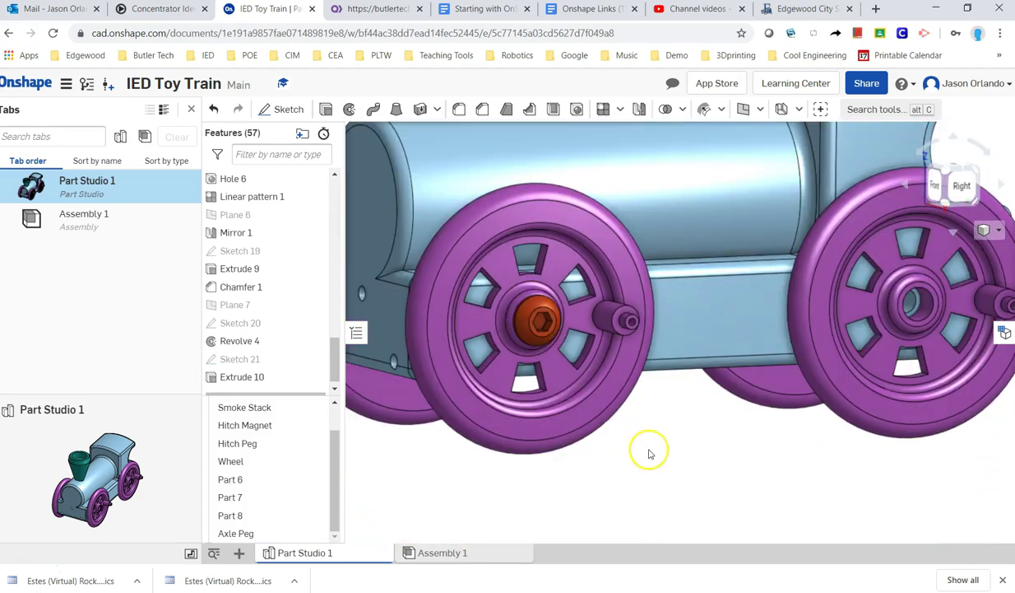
pyautogui.scroll(-5, 671, 460)
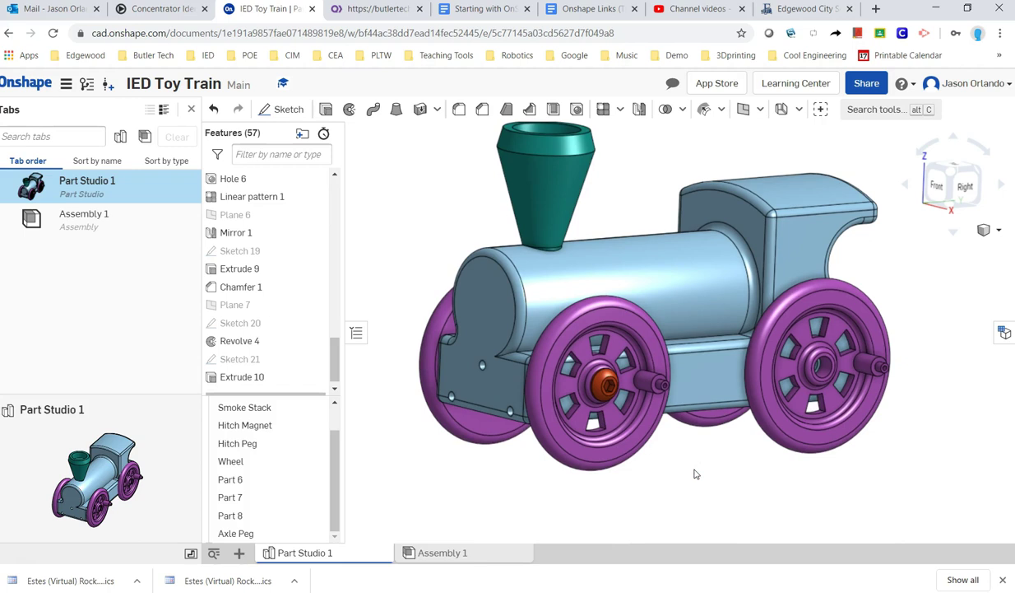
pyautogui.scroll(-1, 696, 462)
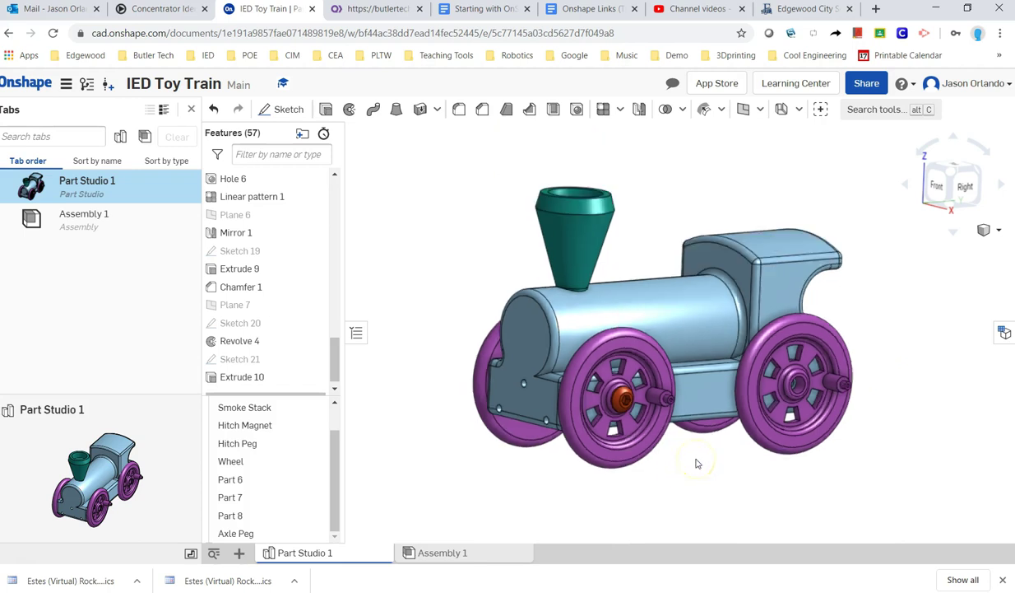
pyautogui.scroll(3, 696, 462)
pyautogui.scroll(-2, 695, 462)
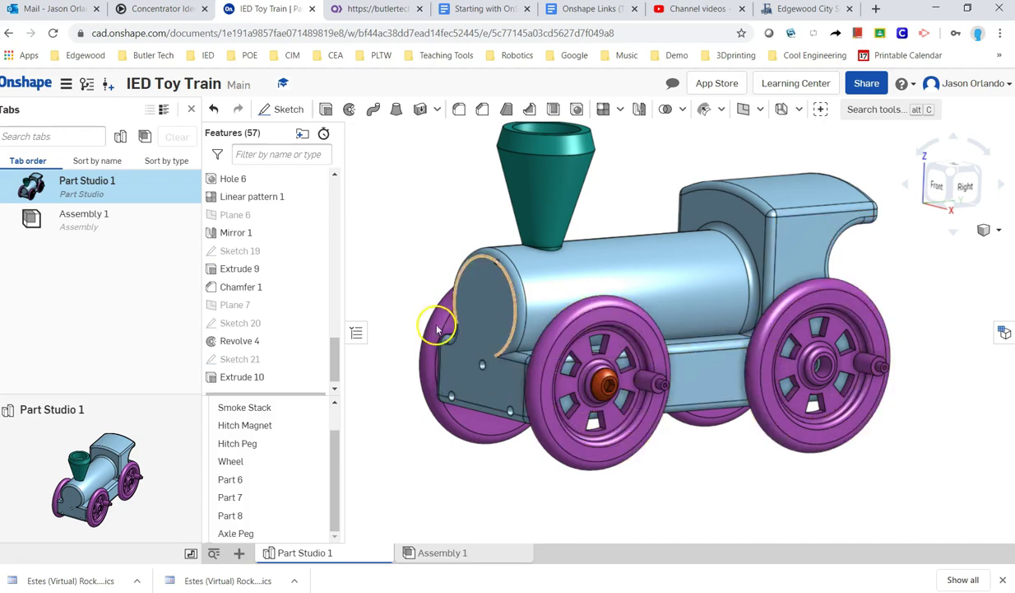
pyautogui.click(601, 395)
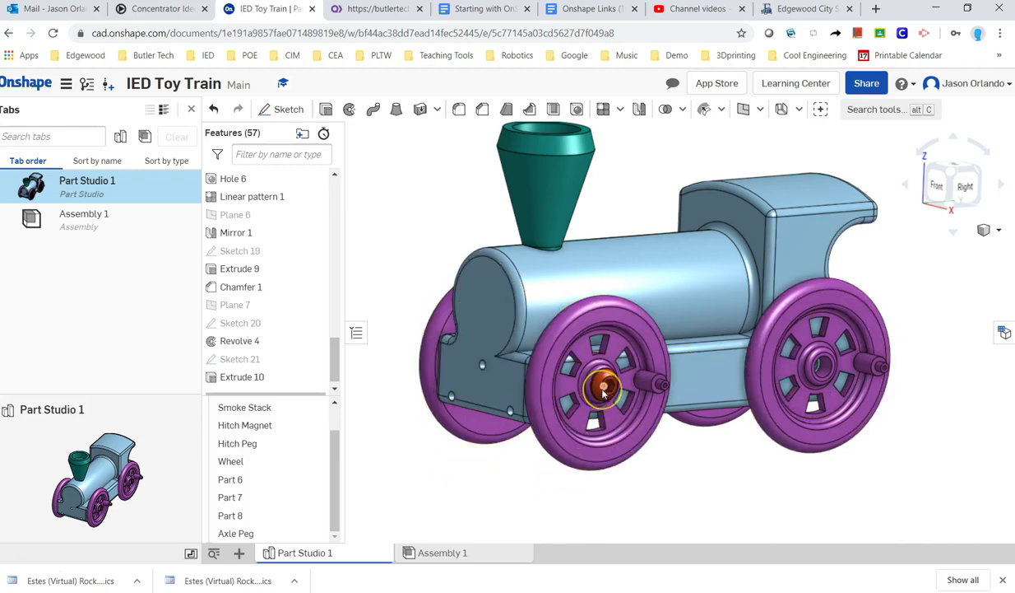
pyautogui.click(539, 434)
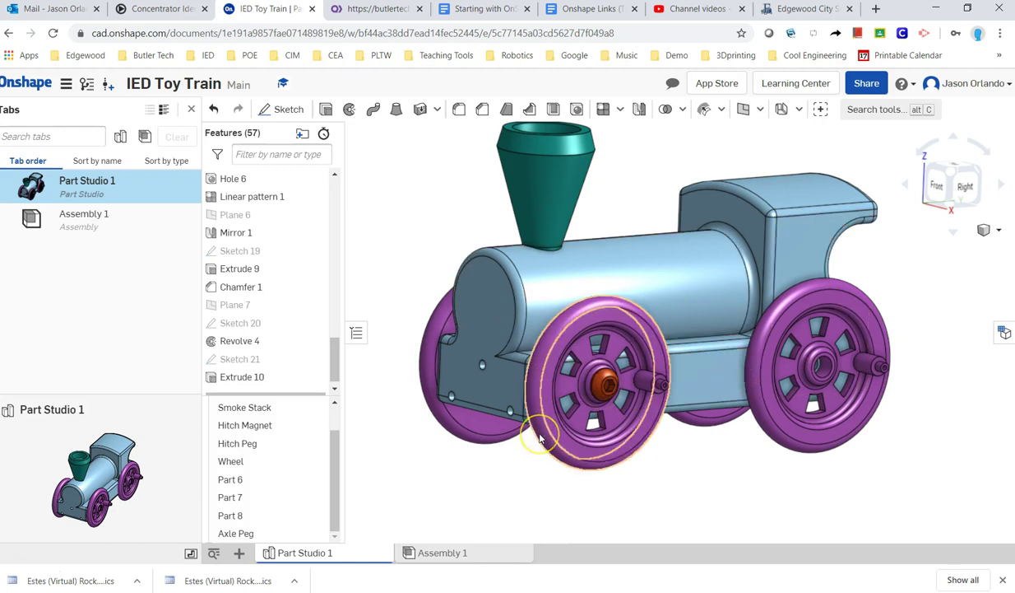